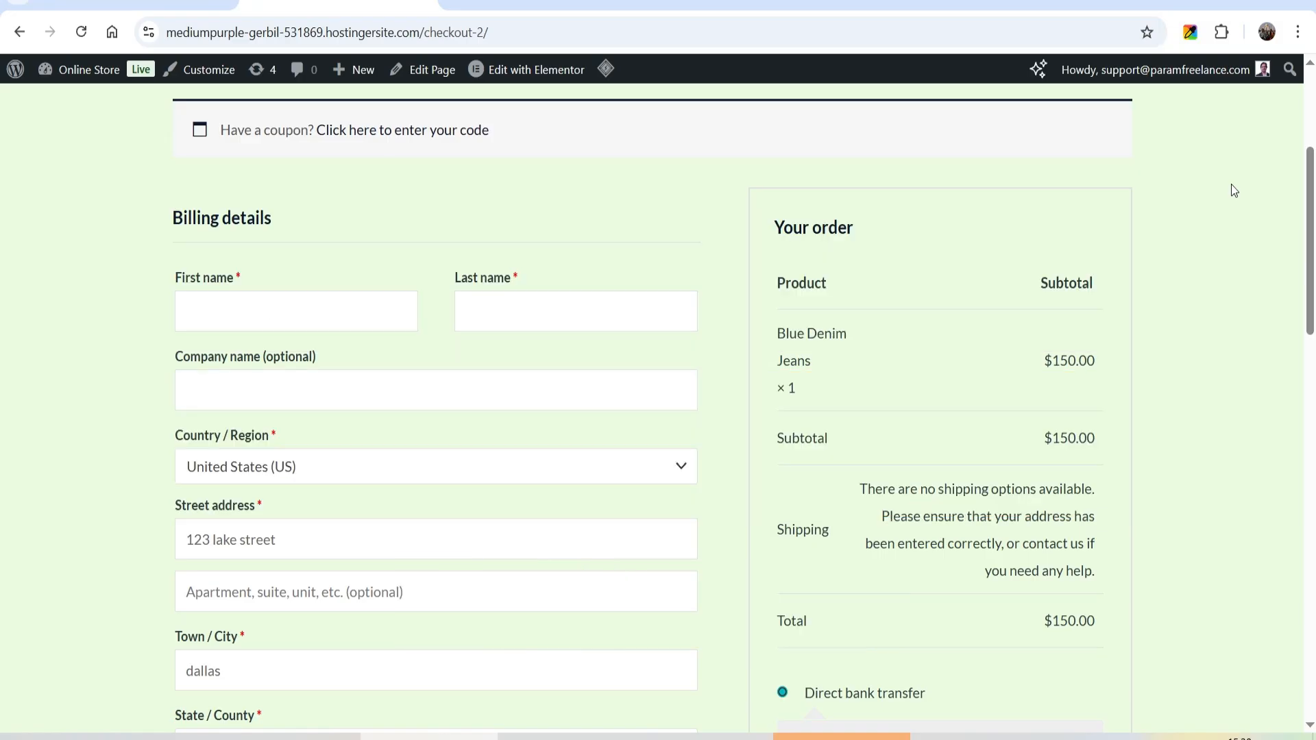
- Examine the customized checkout page's billing, shipping and additional fields, including the shipping date, and the available field types
scroll(1249, 419, up, 1)
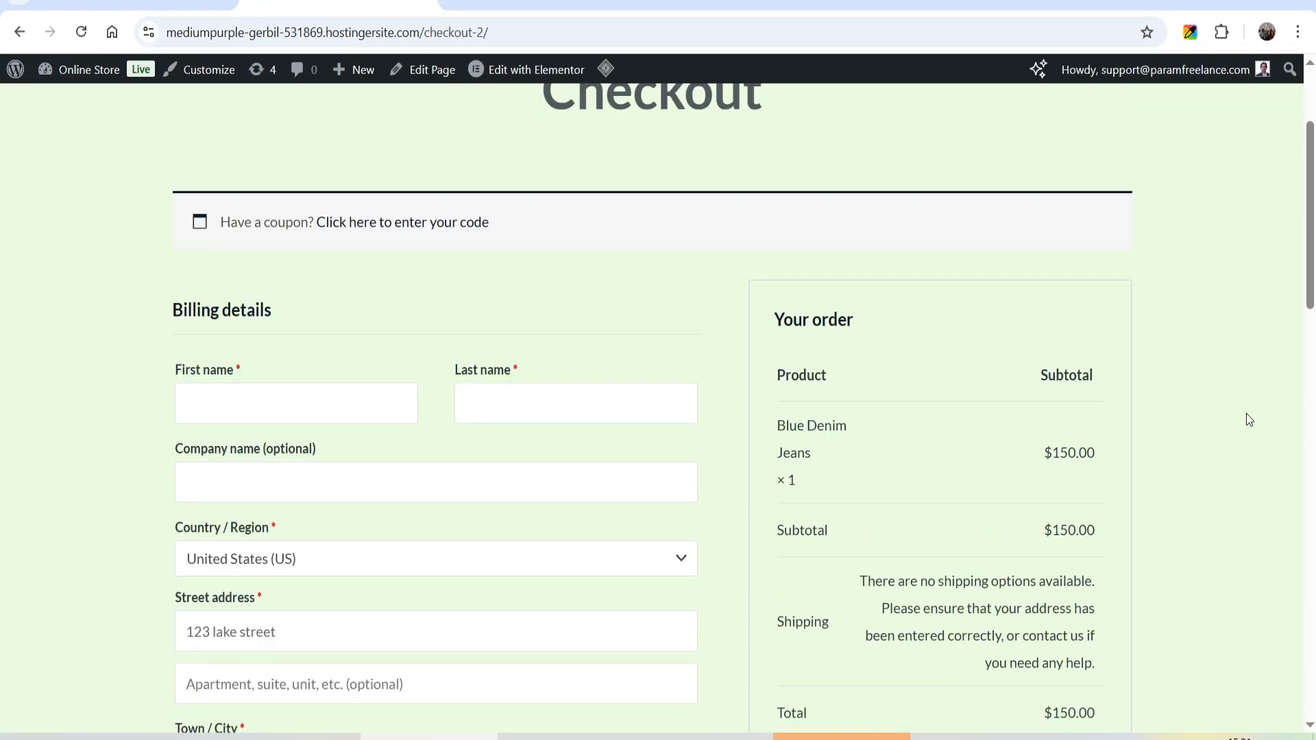
scroll(1240, 388, down, 3)
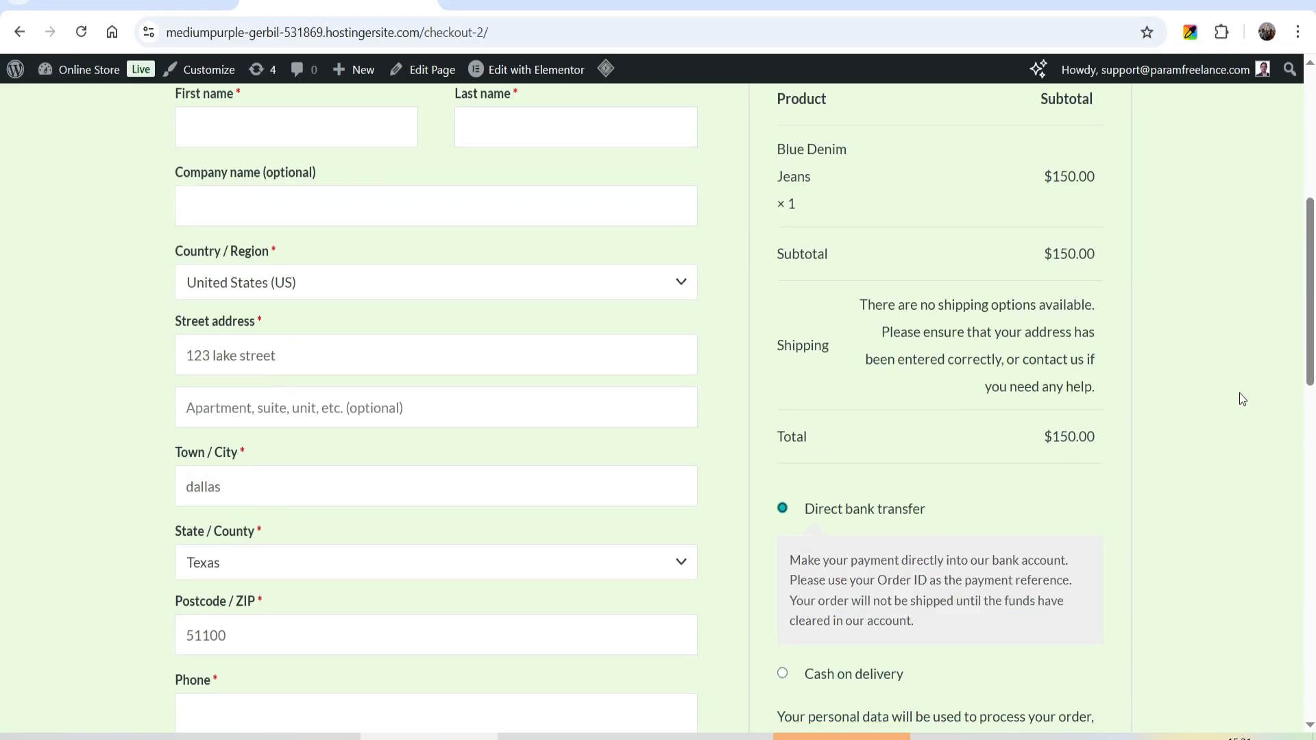
scroll(1239, 392, down, 6)
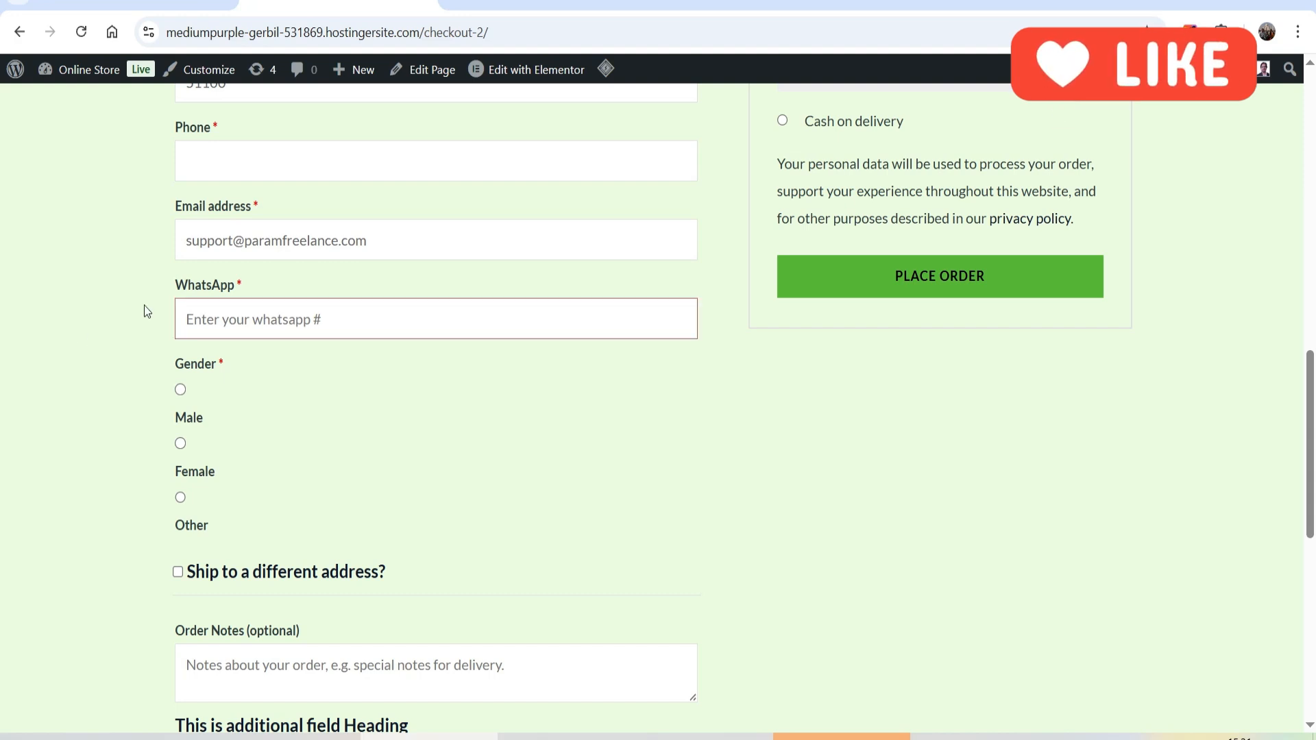
double_click(190, 286)
click(85, 327)
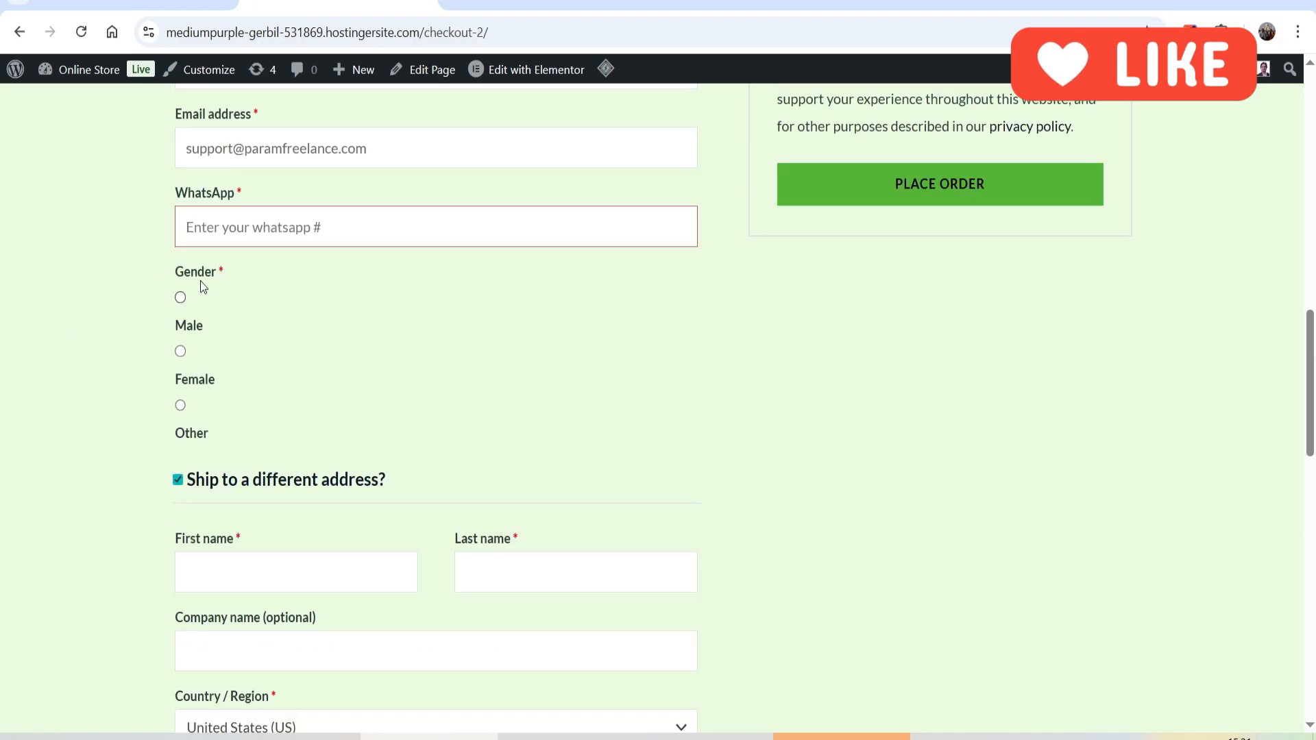
scroll(219, 319, down, 9)
scroll(248, 336, down, 4)
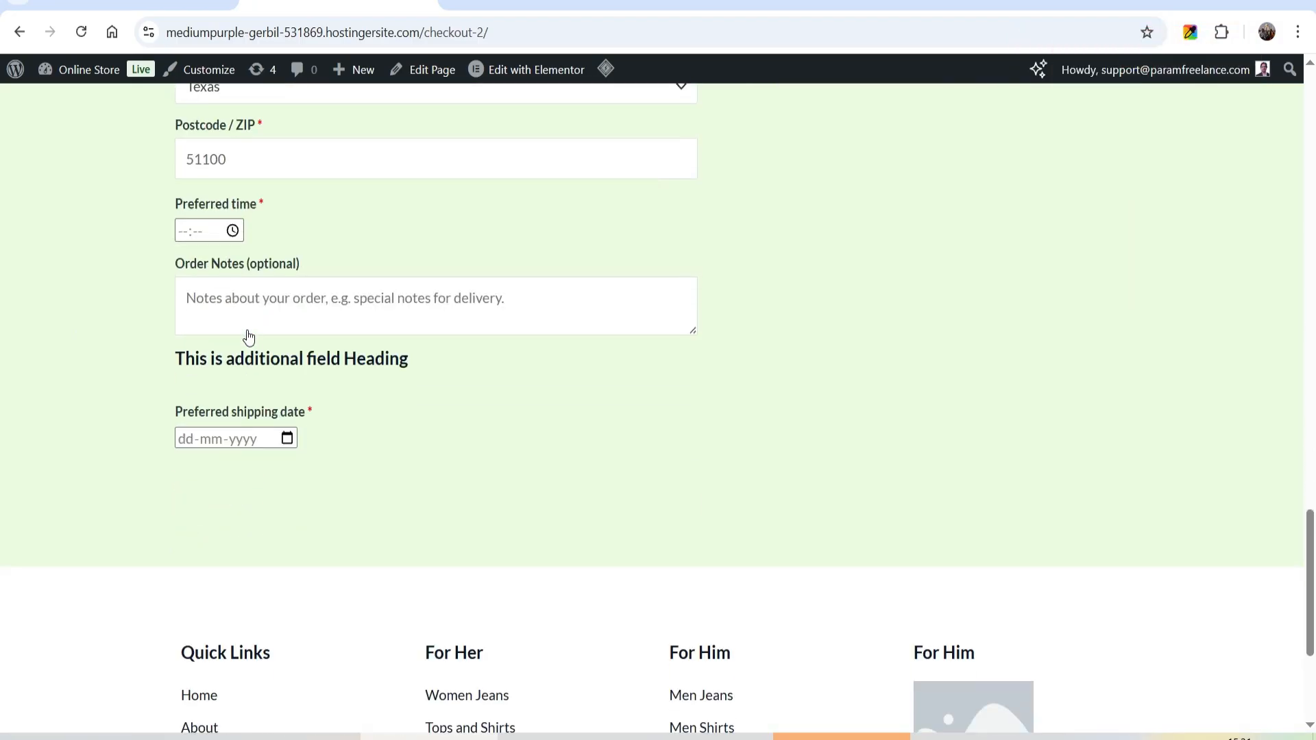
click(287, 439)
click(485, 443)
scroll(1114, 452, up, 8)
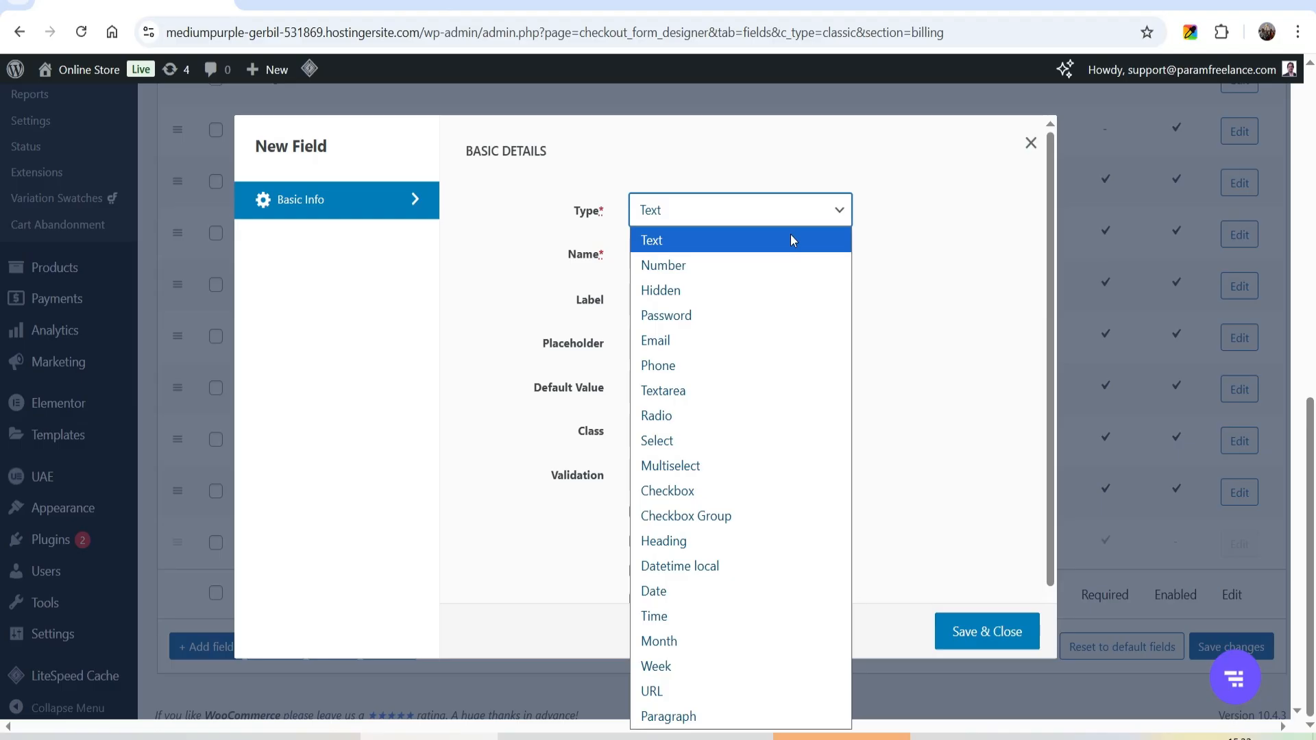
click(790, 236)
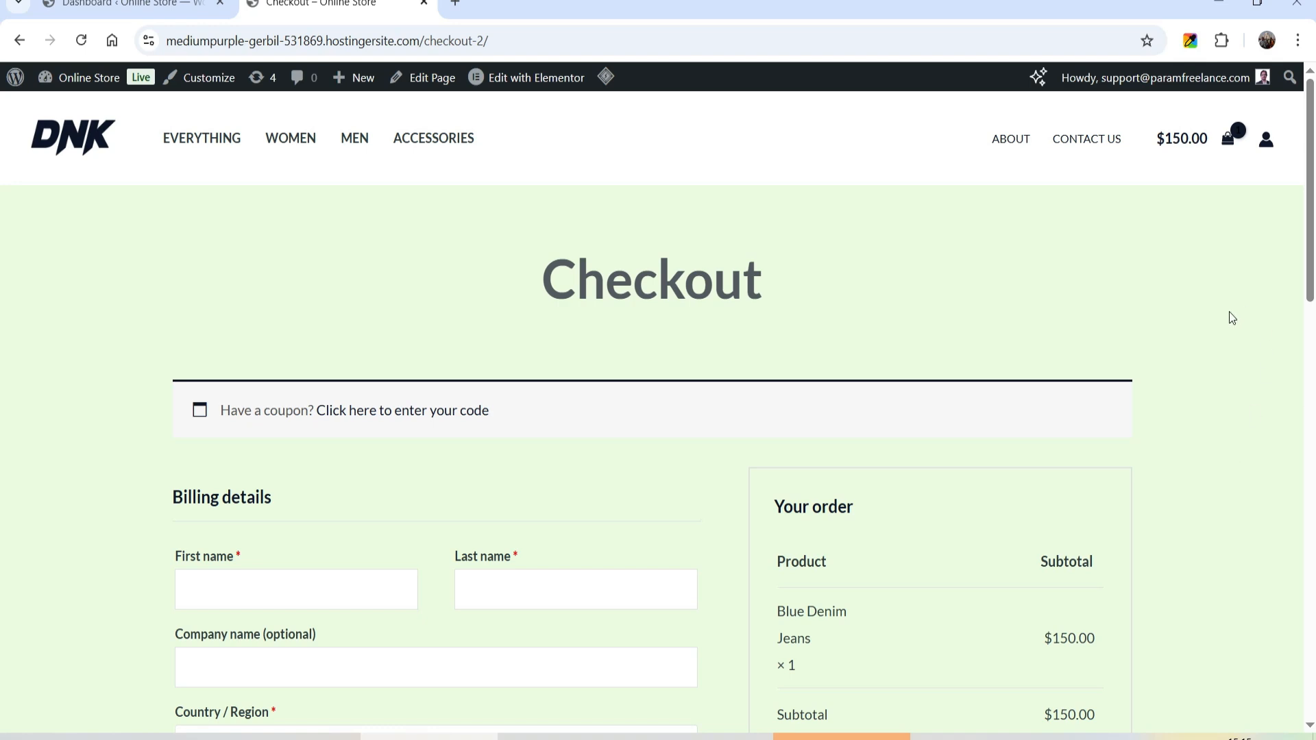
- Review the default checkout page from the billing details down to the order notes
scroll(1230, 316, down, 4)
scroll(1229, 319, down, 10)
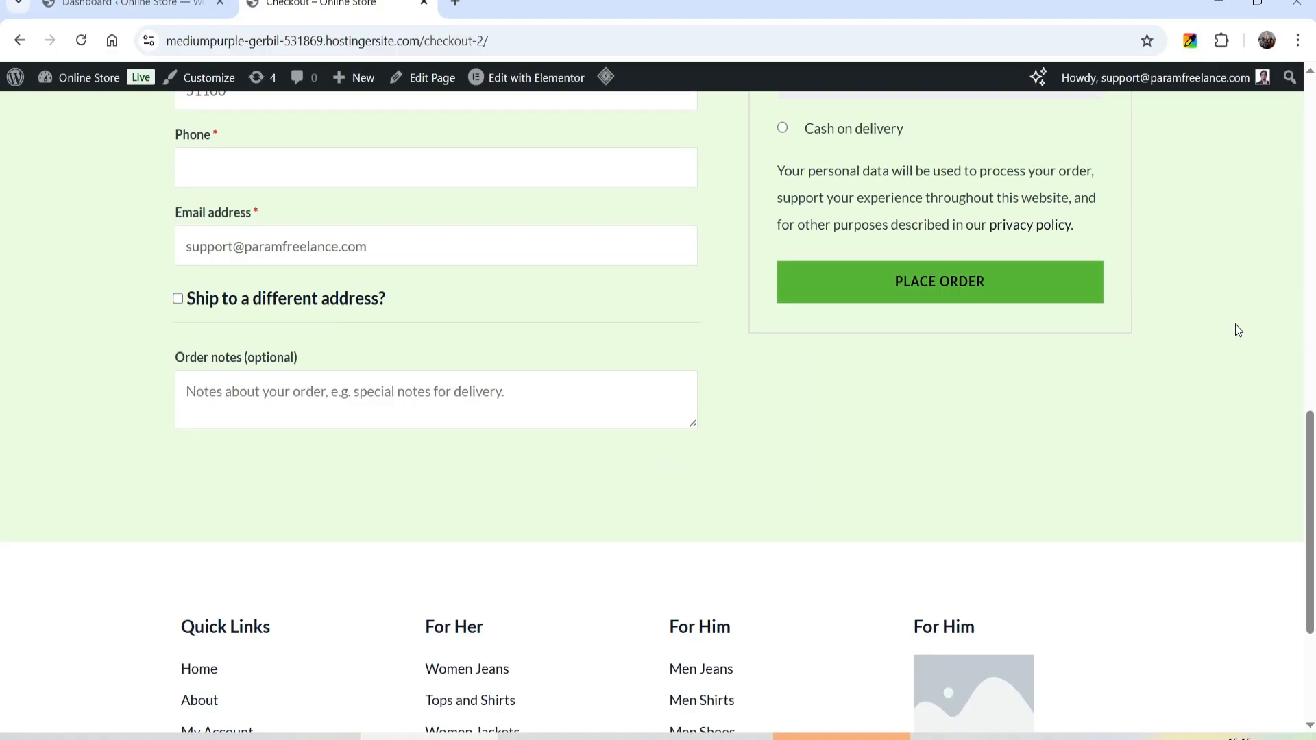
scroll(1238, 331, up, 8)
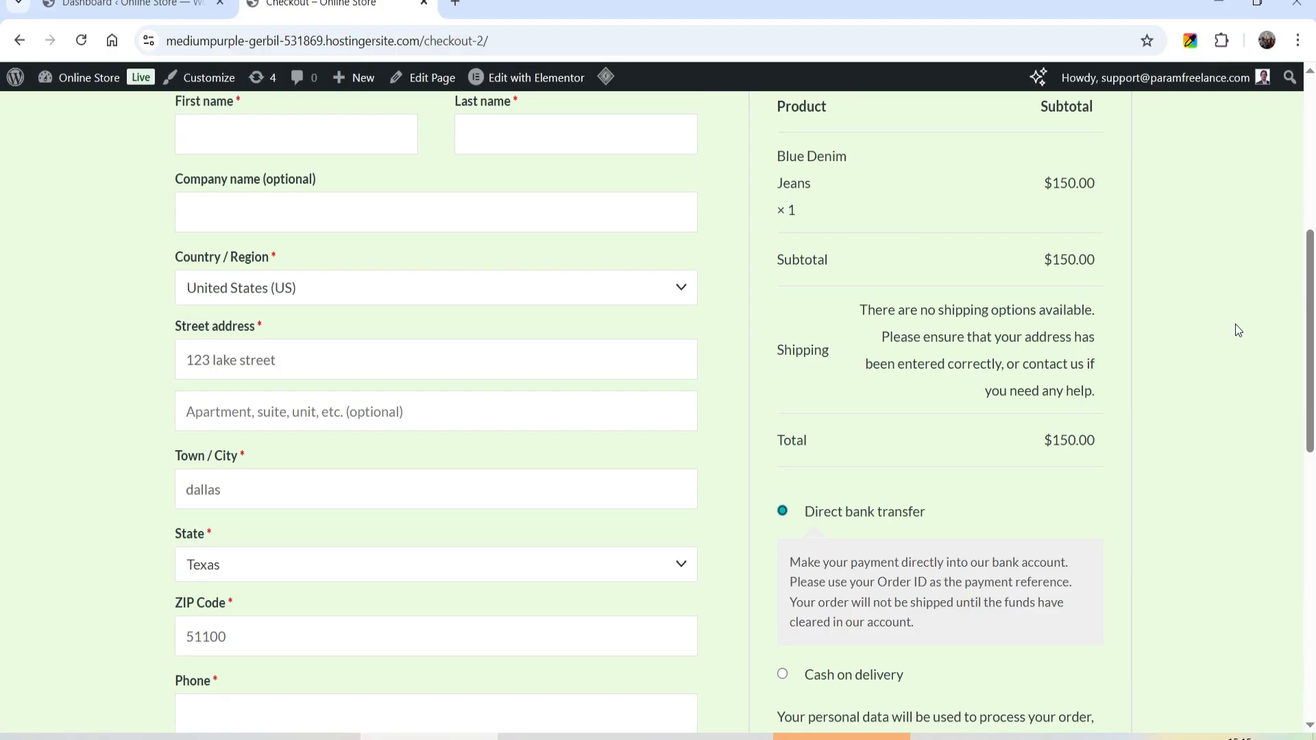
scroll(1238, 330, up, 5)
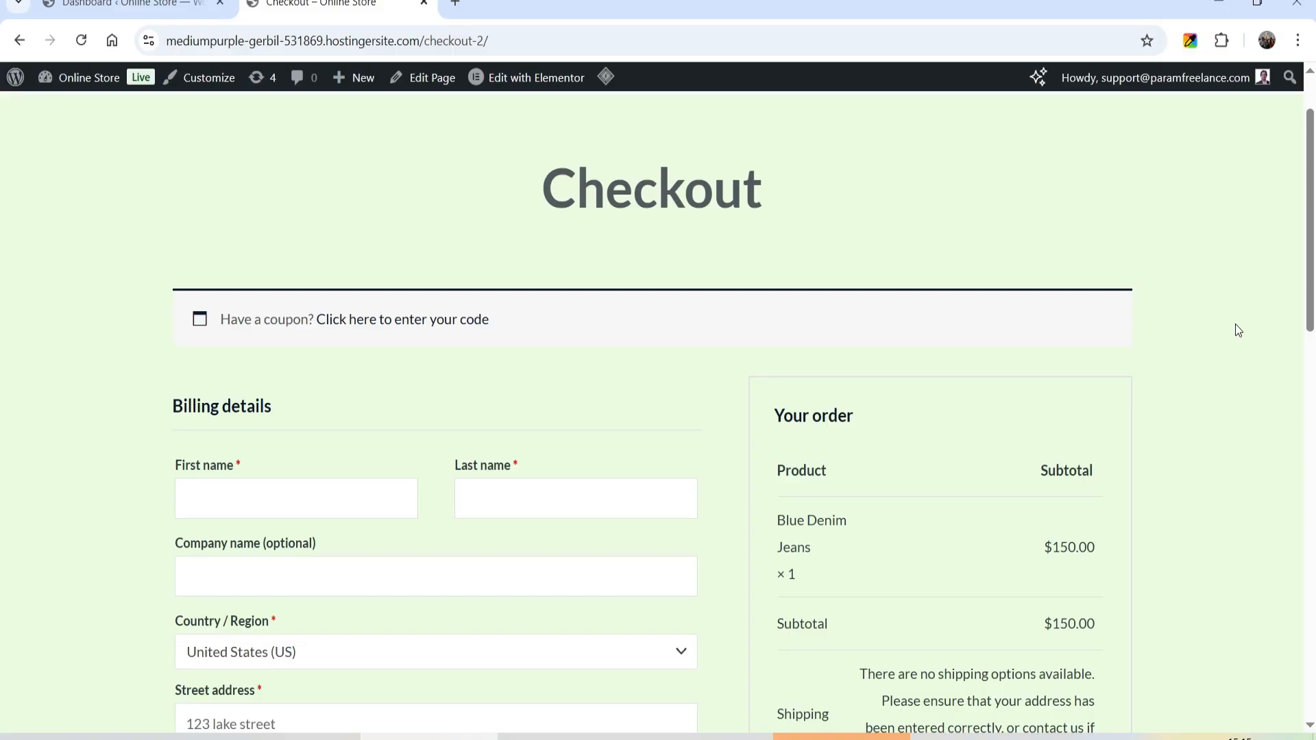
- Go to the site's plugin installation page and search for "checkout field editor"
click(138, 12)
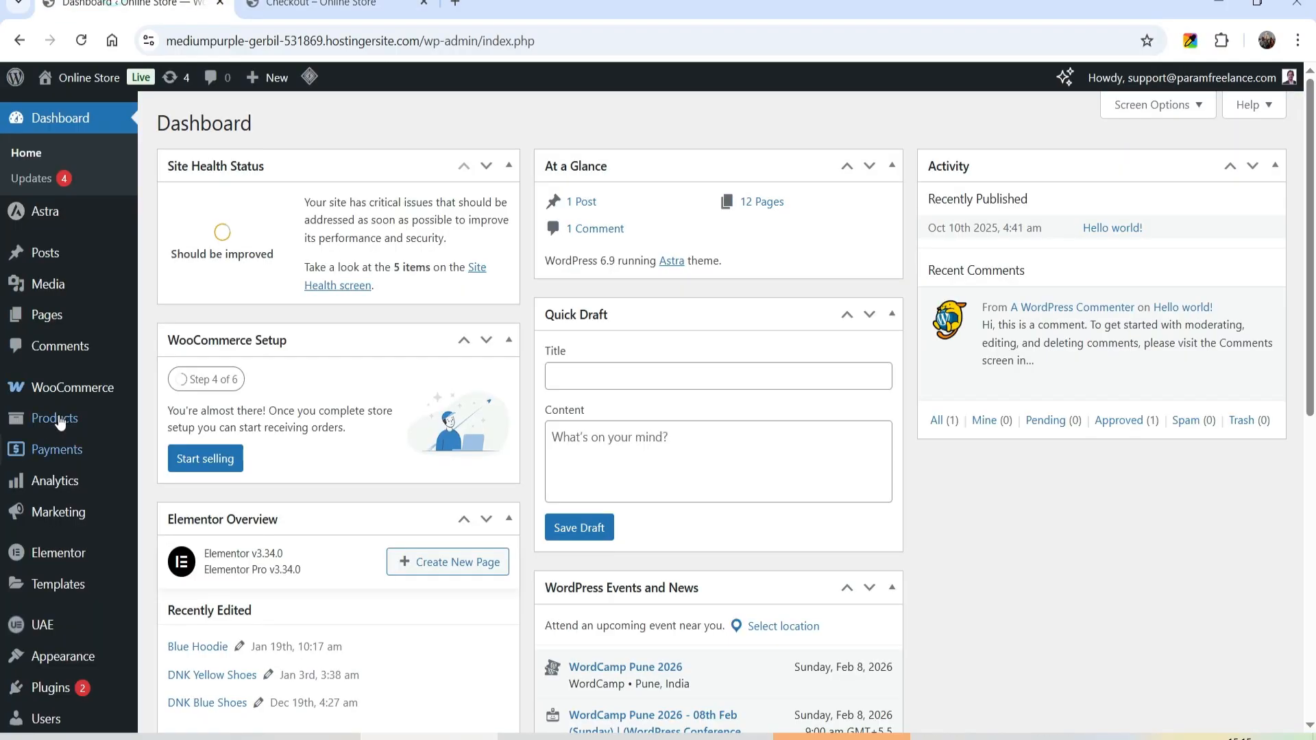
scroll(58, 479, down, 2)
mouse_move(57, 544)
click(184, 571)
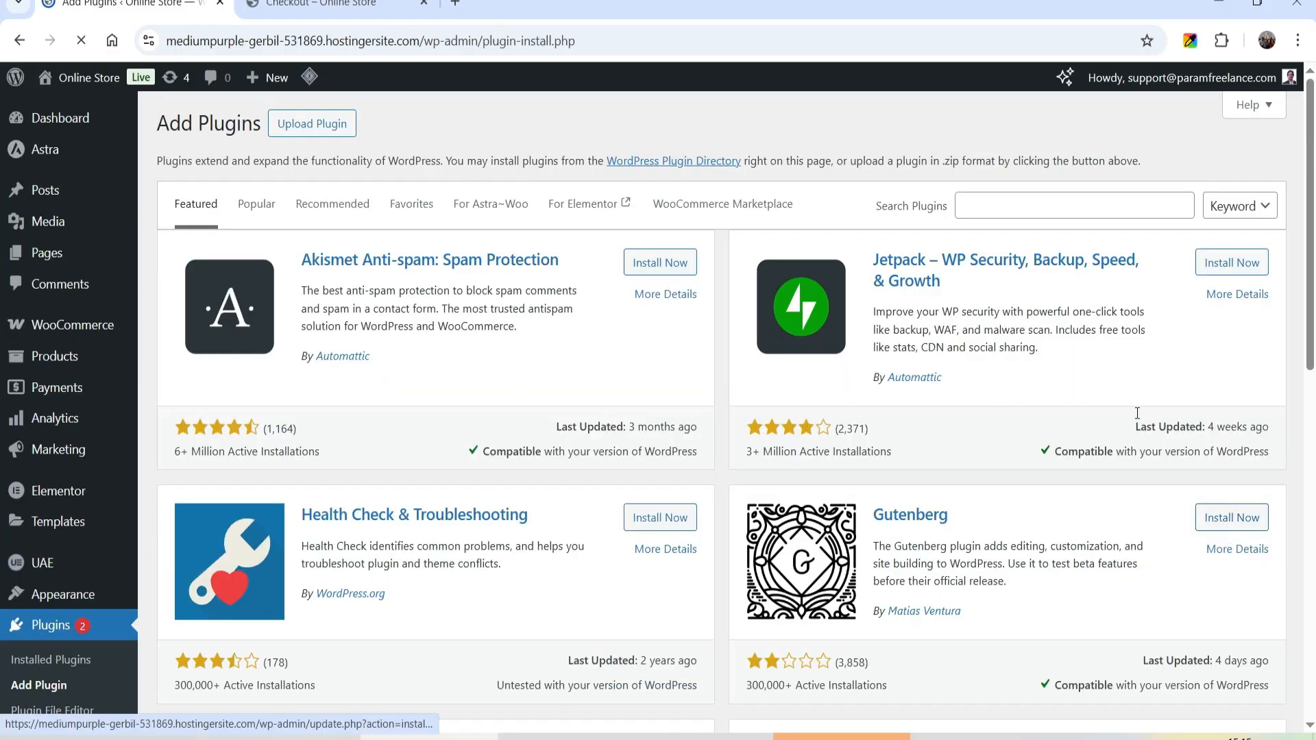
click(1053, 203)
text(check)
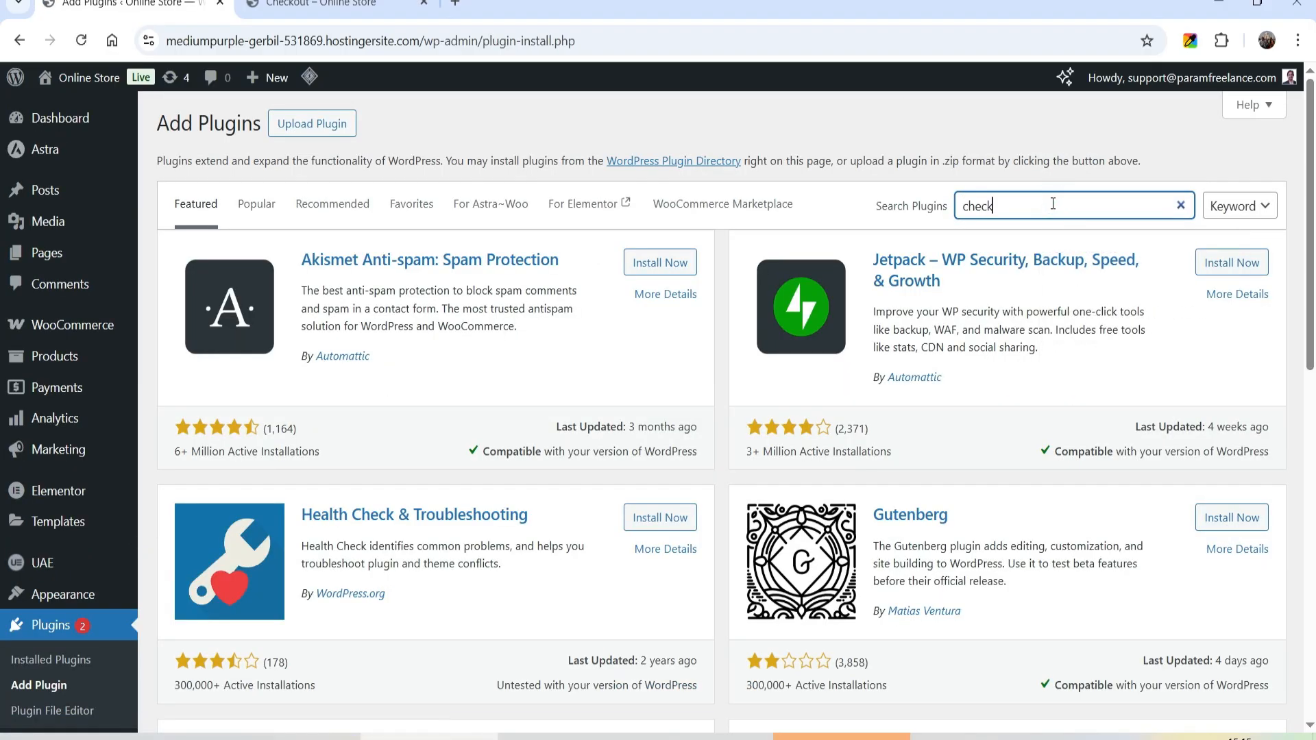
text(out field edo)
text(tor)
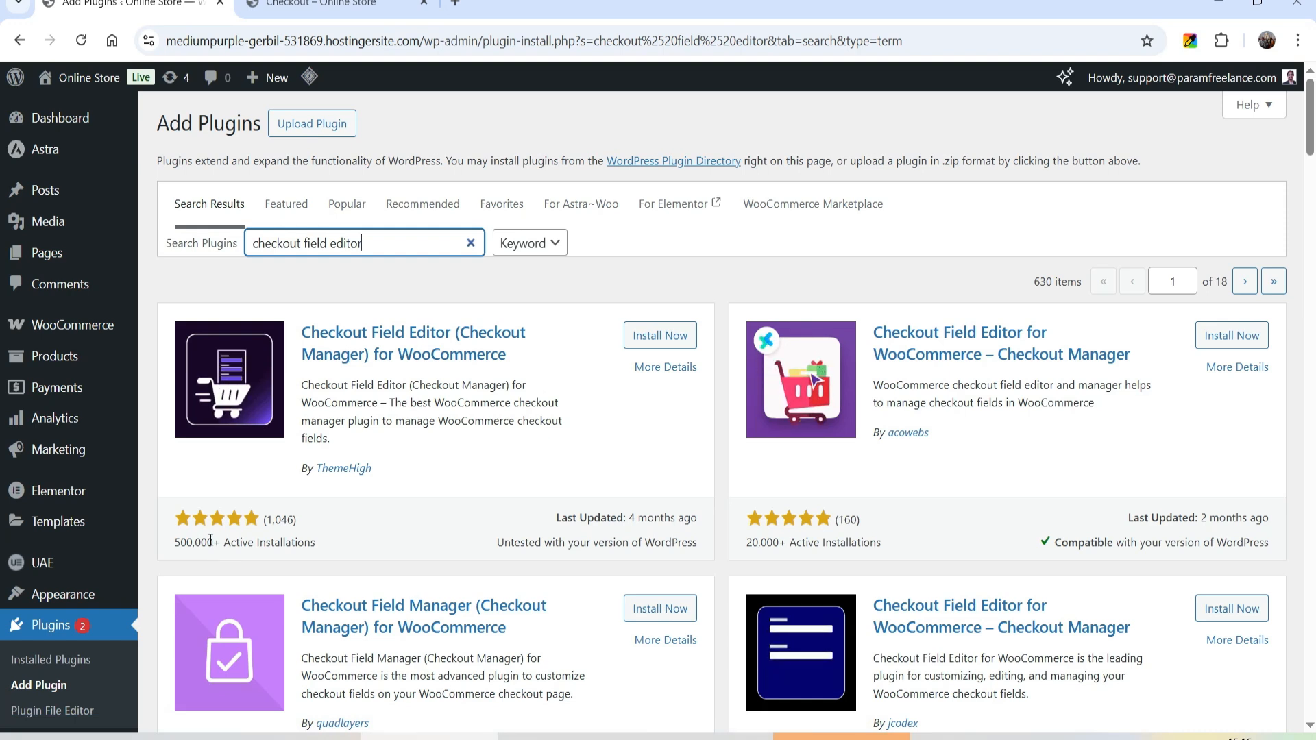
- Install and activate Checkout Field Editor (Checkout Manager) for WooCommerce by ThemeHigh, and open its Checkout Form settings
click(660, 339)
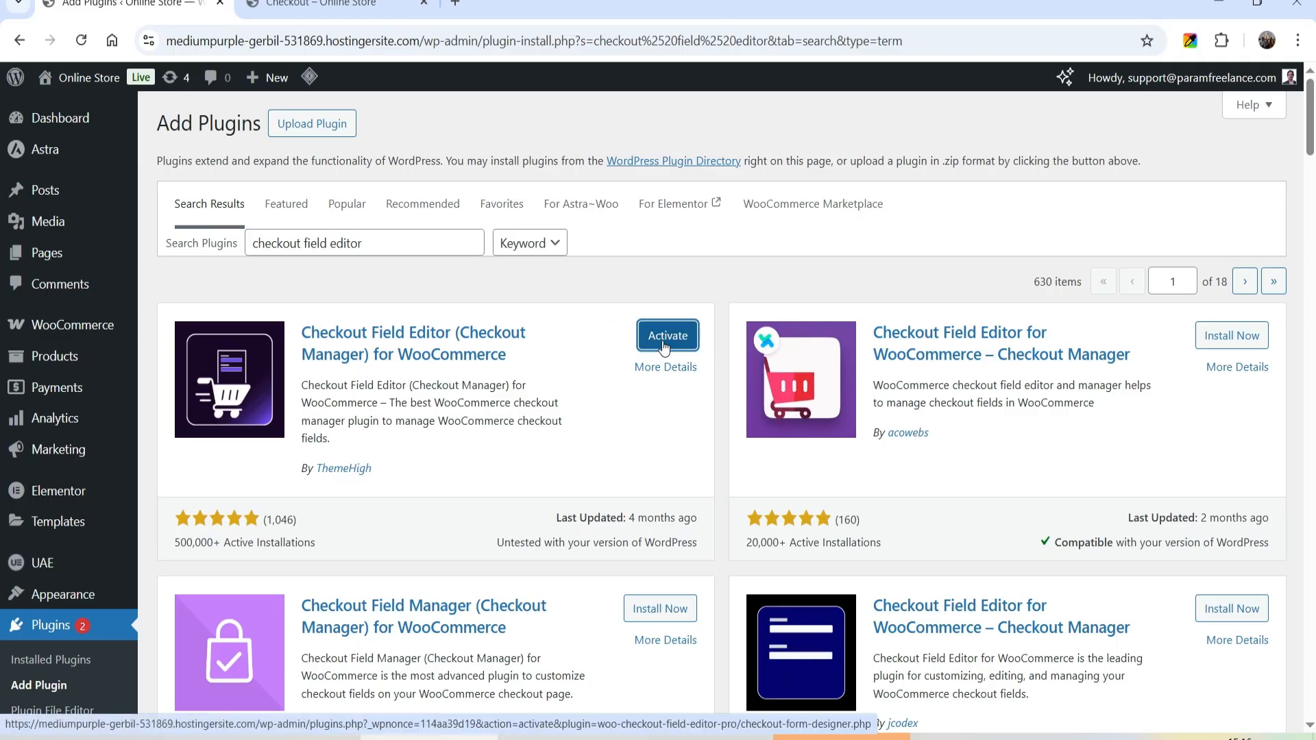
click(663, 340)
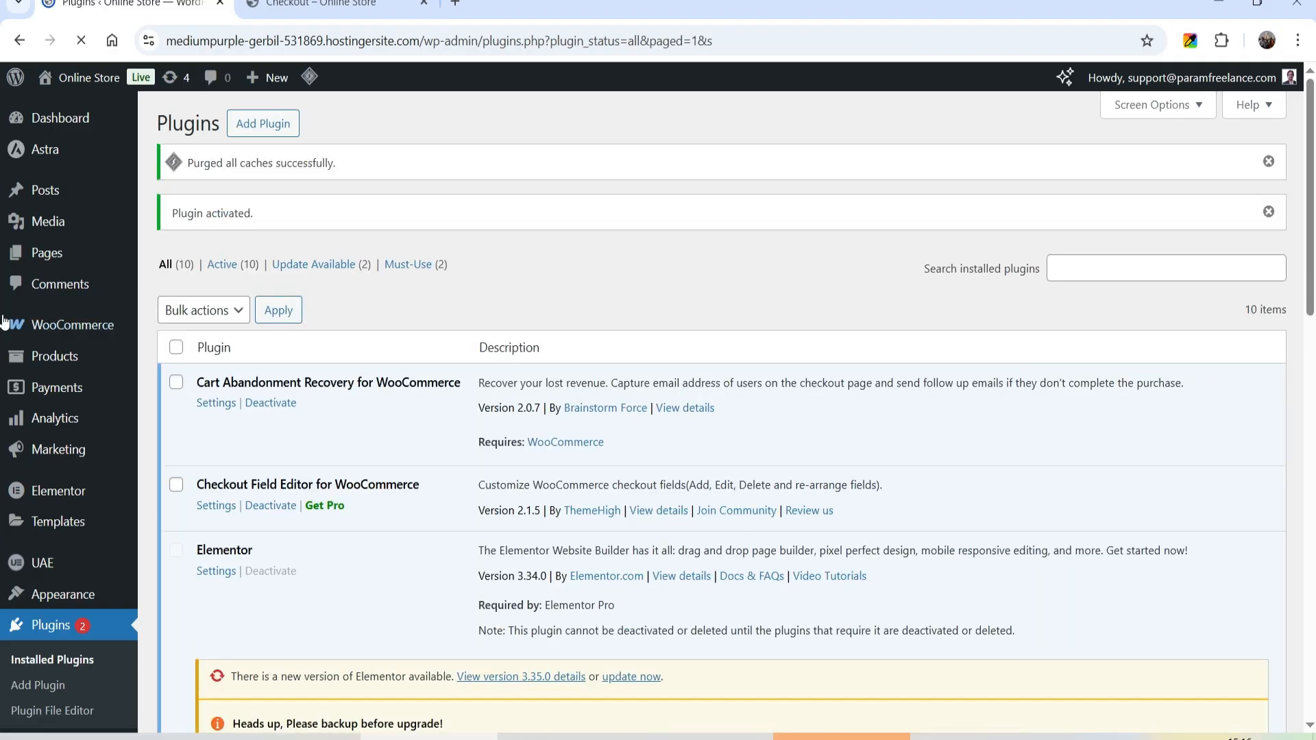
mouse_move(37, 338)
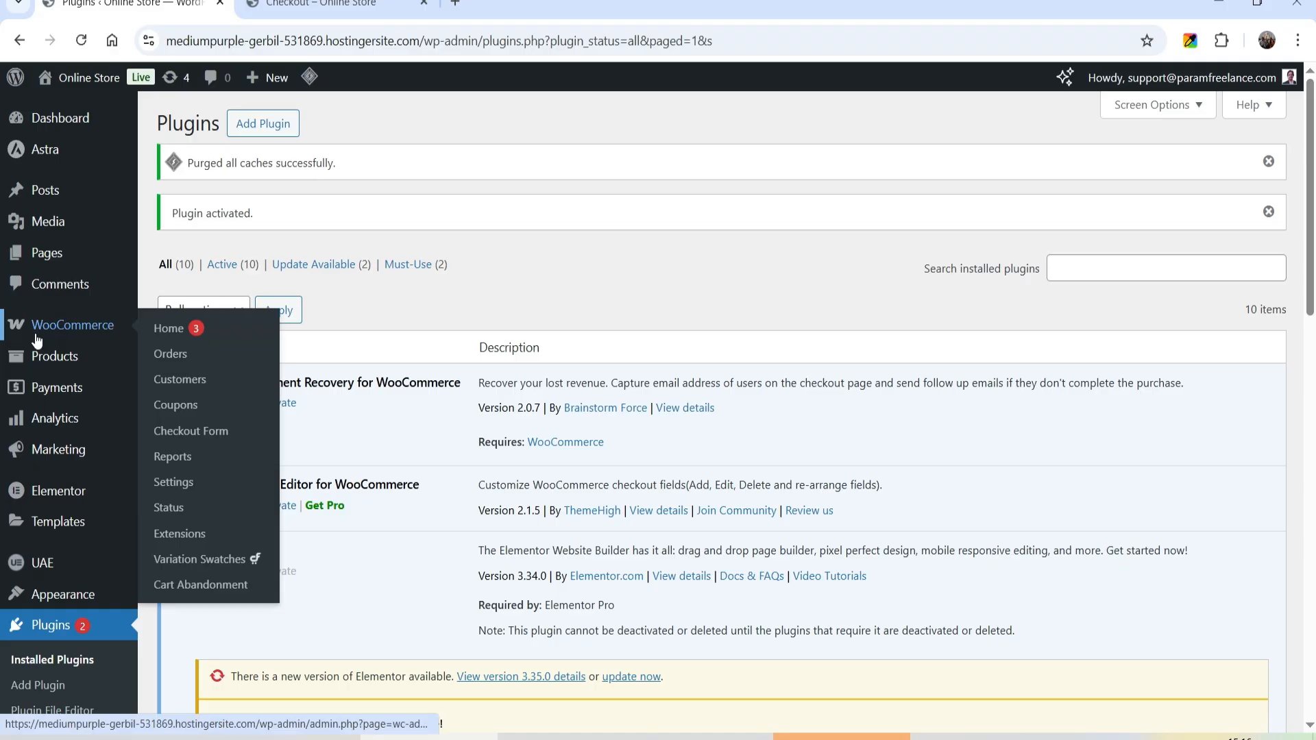
click(176, 432)
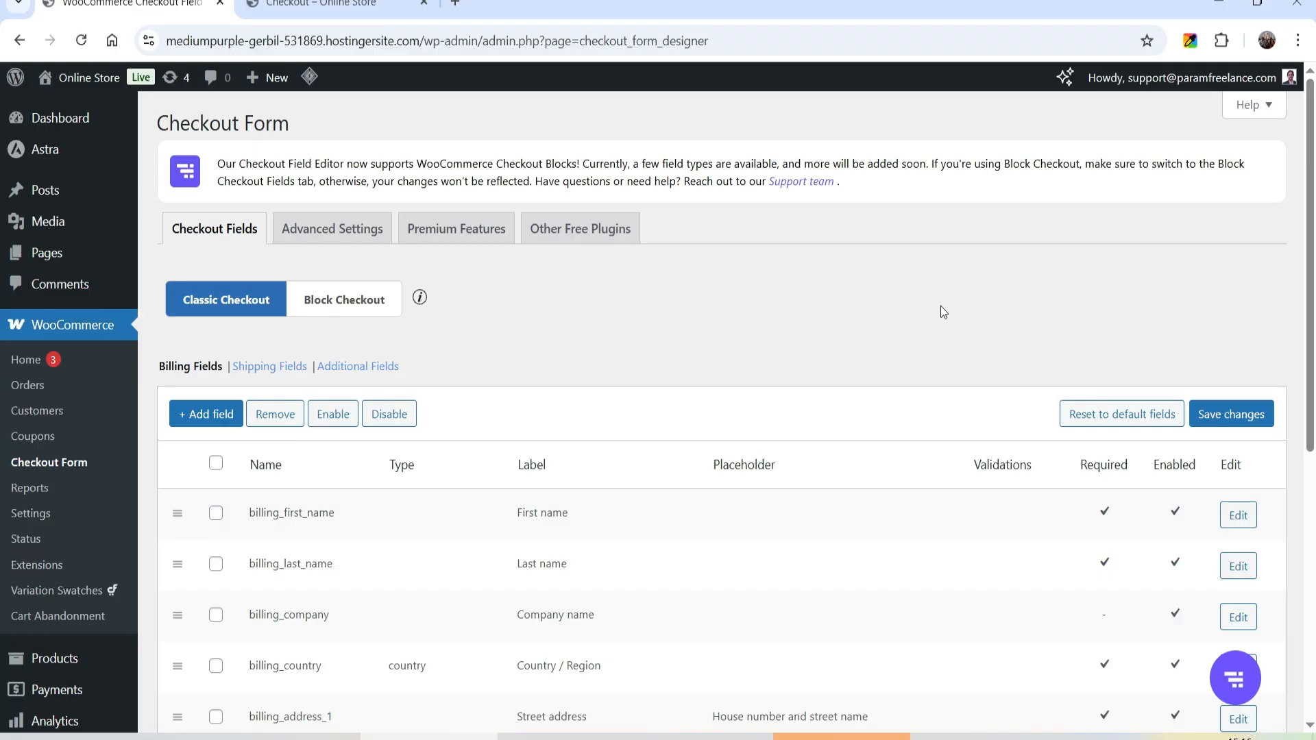
- Compare the classic checkout's billing field list with the fields on the live checkout page
scroll(895, 291, down, 5)
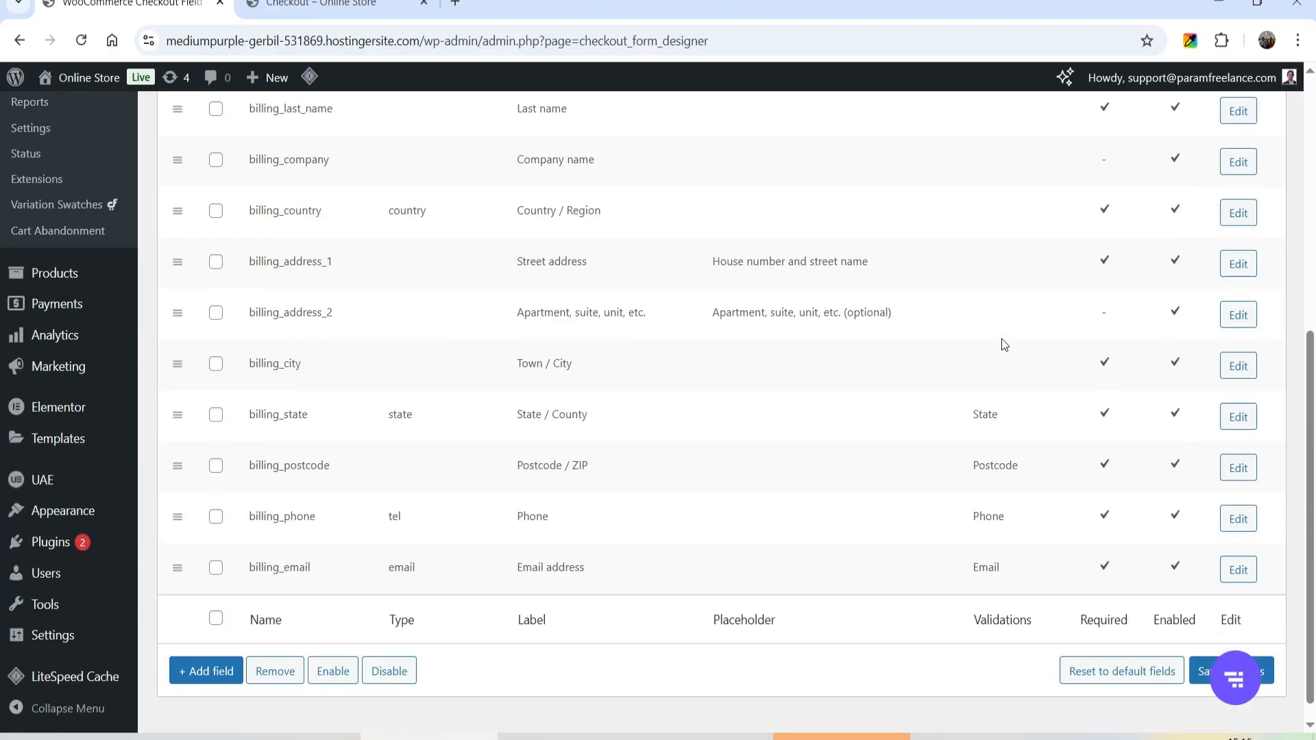
click(320, 4)
scroll(689, 435, down, 7)
scroll(312, 326, down, 4)
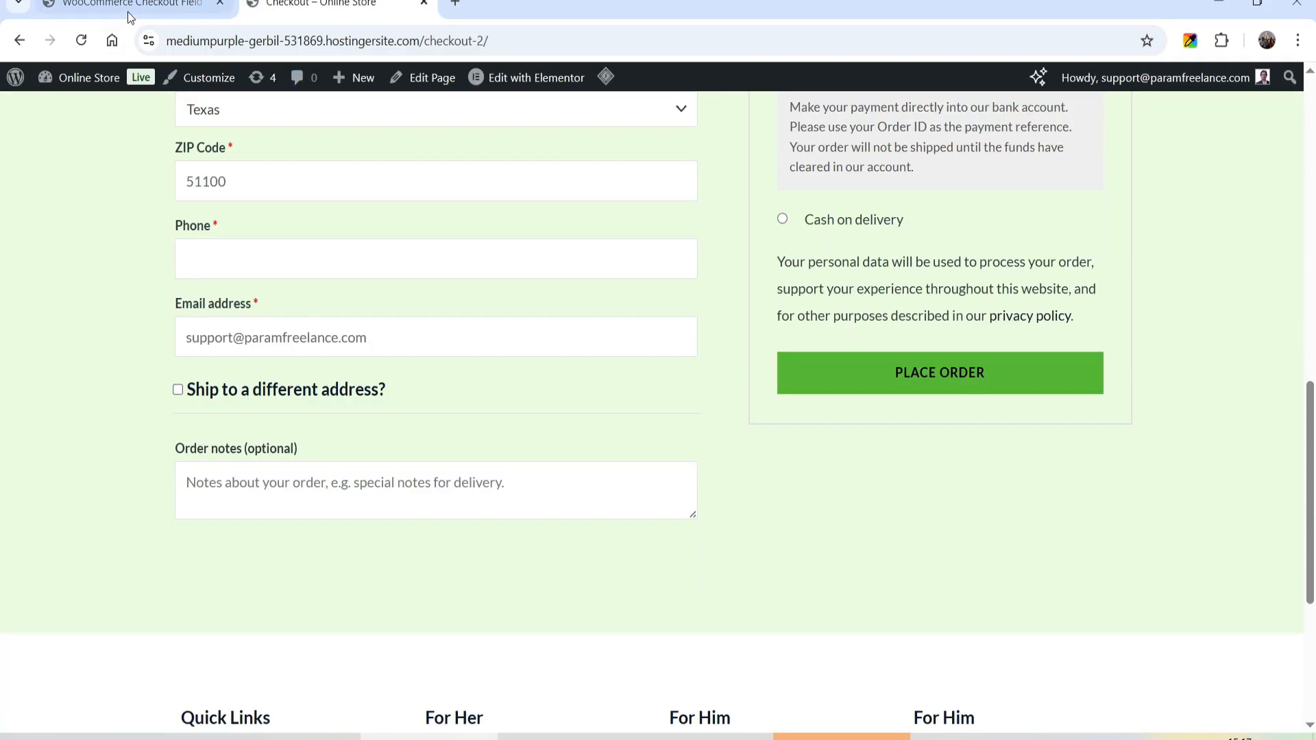
click(127, 6)
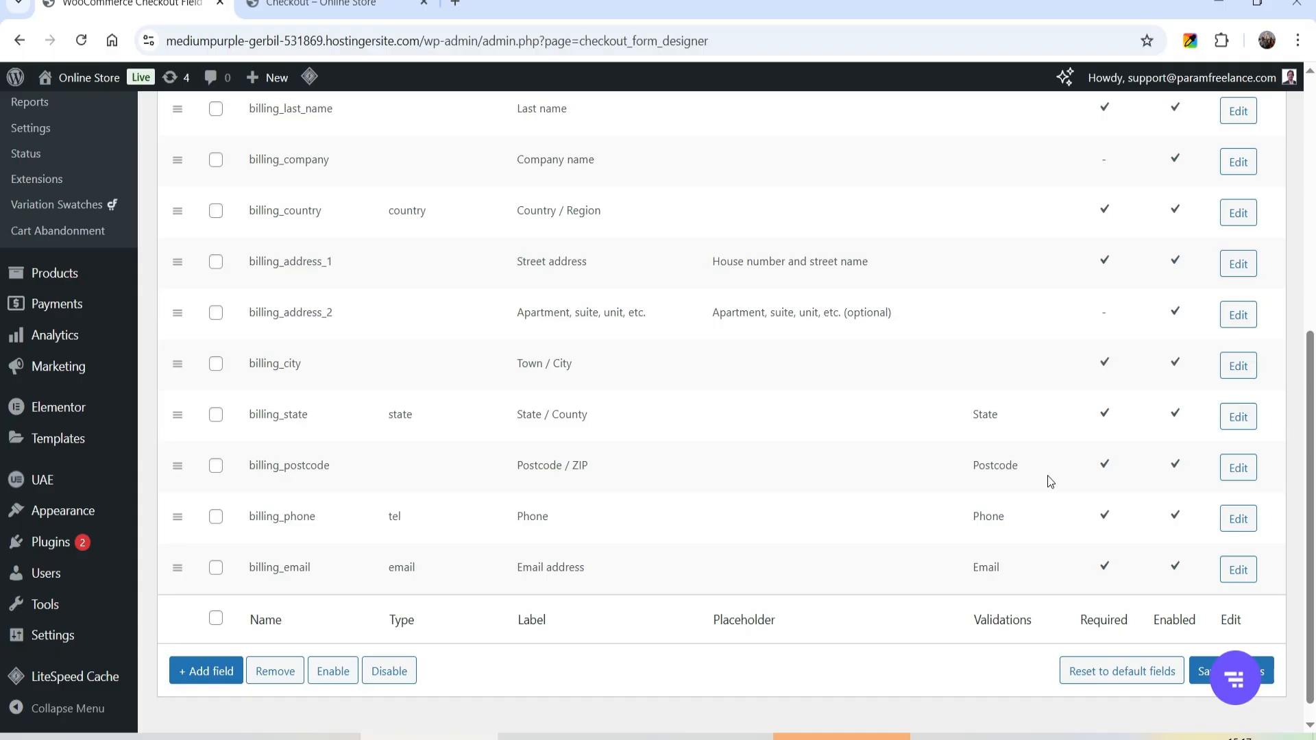
- Disable the billing_city field, save the changes, and check the billing details on the reloaded checkout page
click(215, 365)
scroll(332, 405, down, 1)
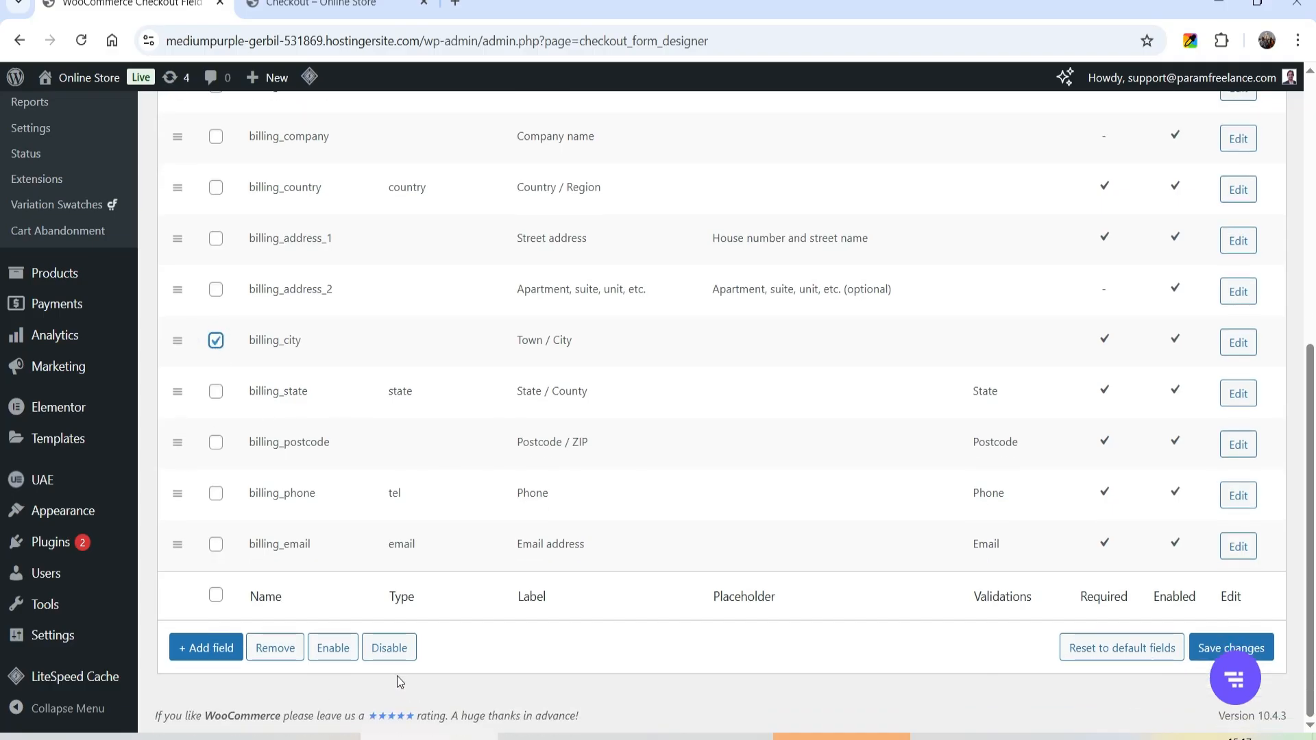
click(397, 650)
click(1270, 656)
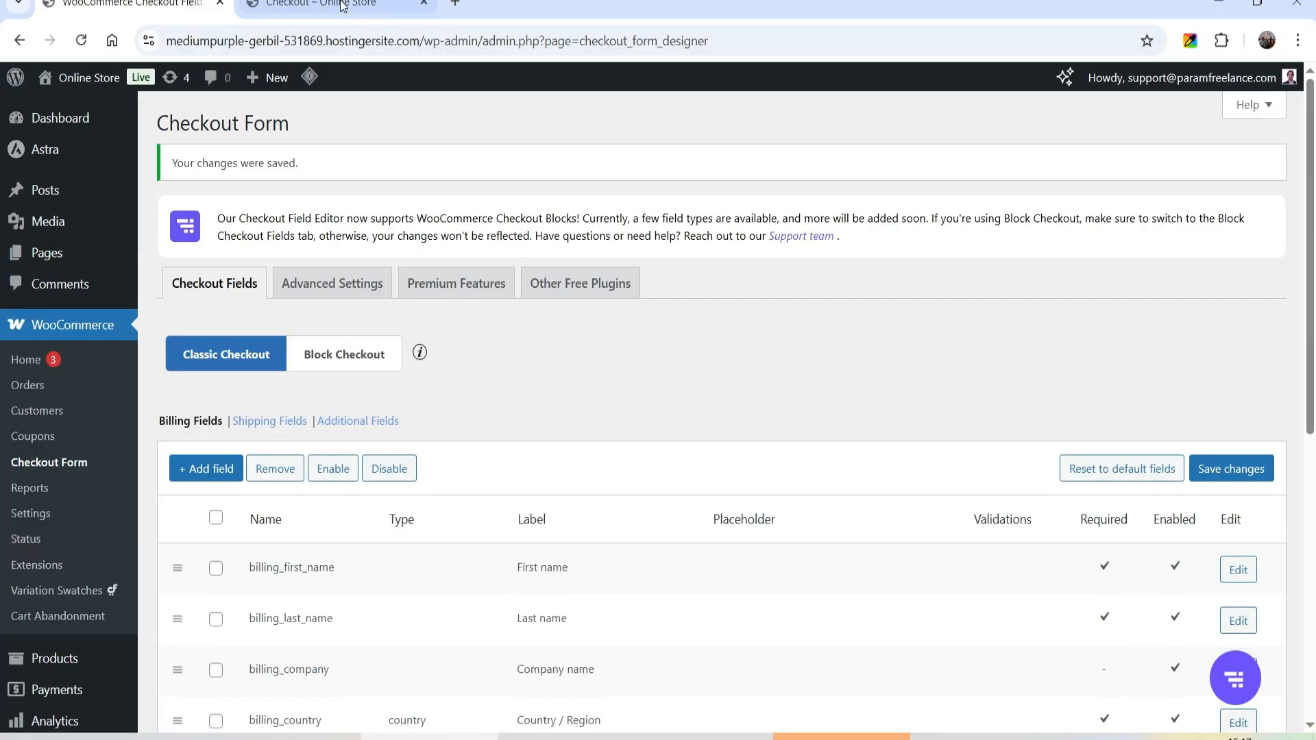
click(336, 6)
click(81, 41)
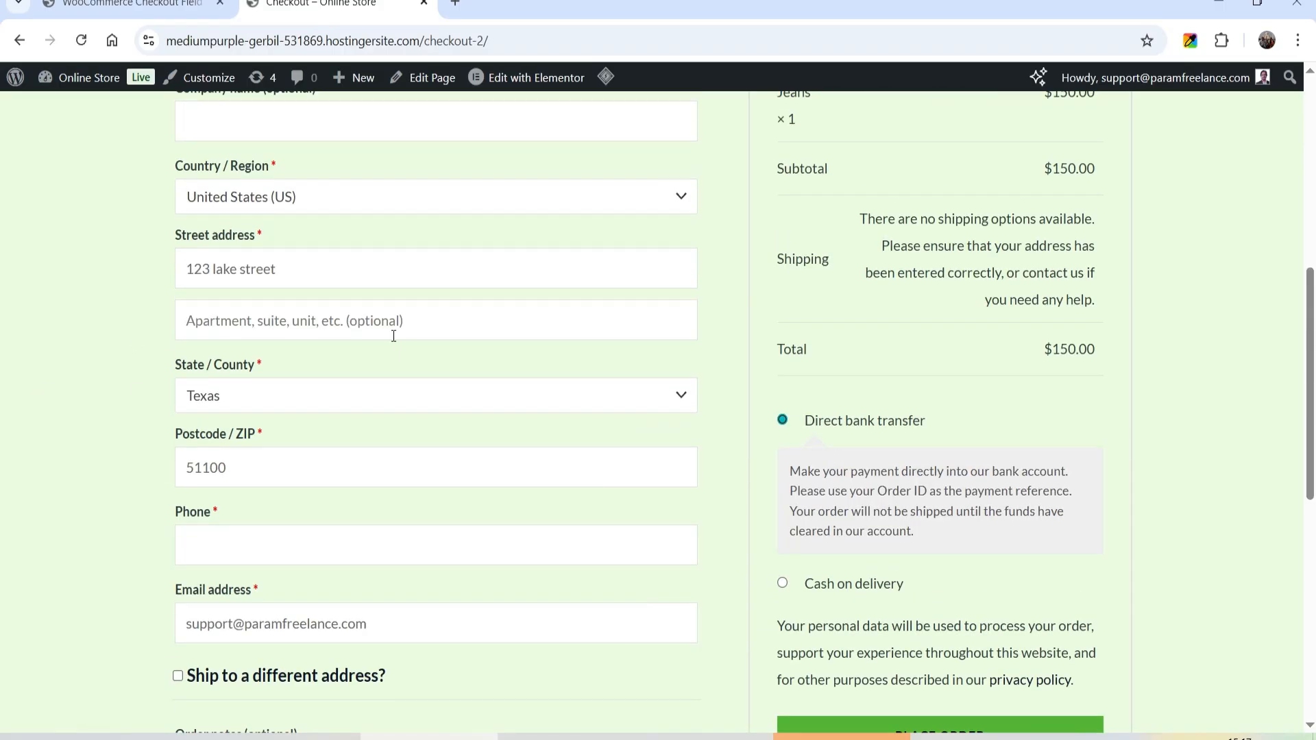
scroll(393, 336, up, 4)
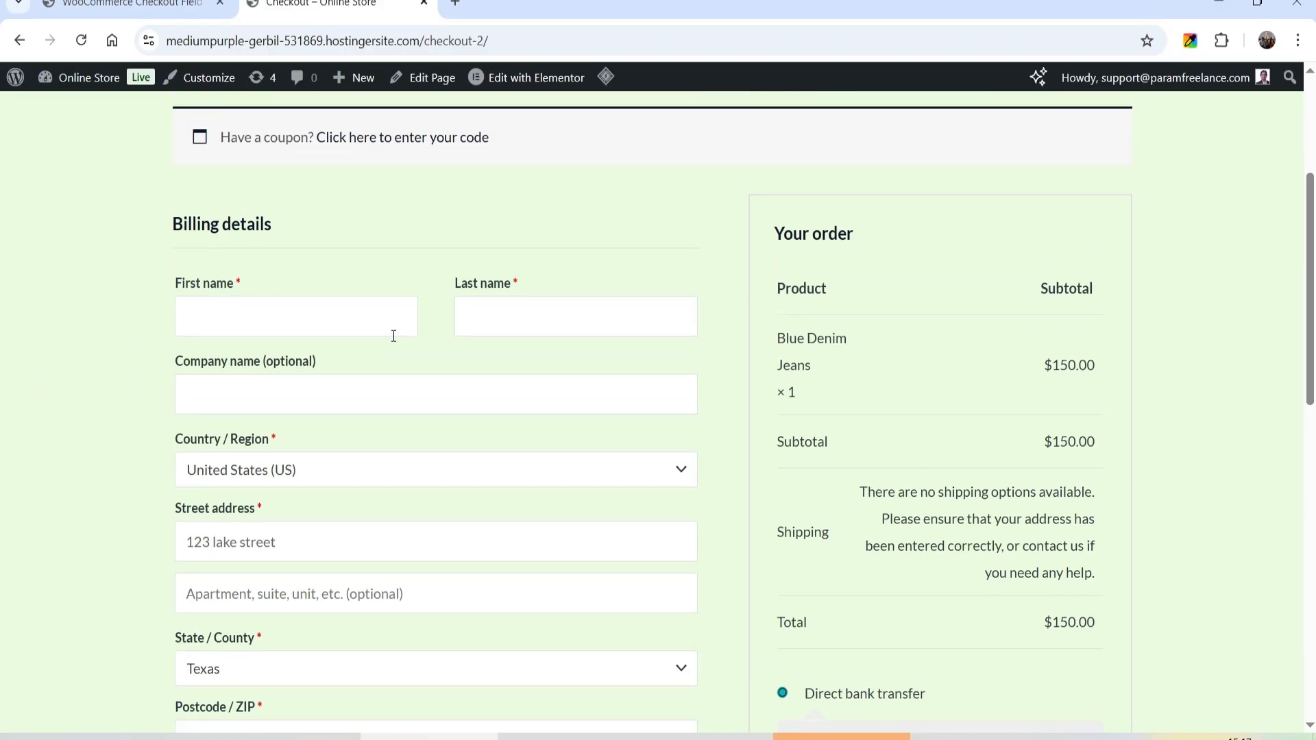
- Enable the billing_city field again, save the changes, and reload the checkout page to check it
click(123, 4)
scroll(418, 420, down, 7)
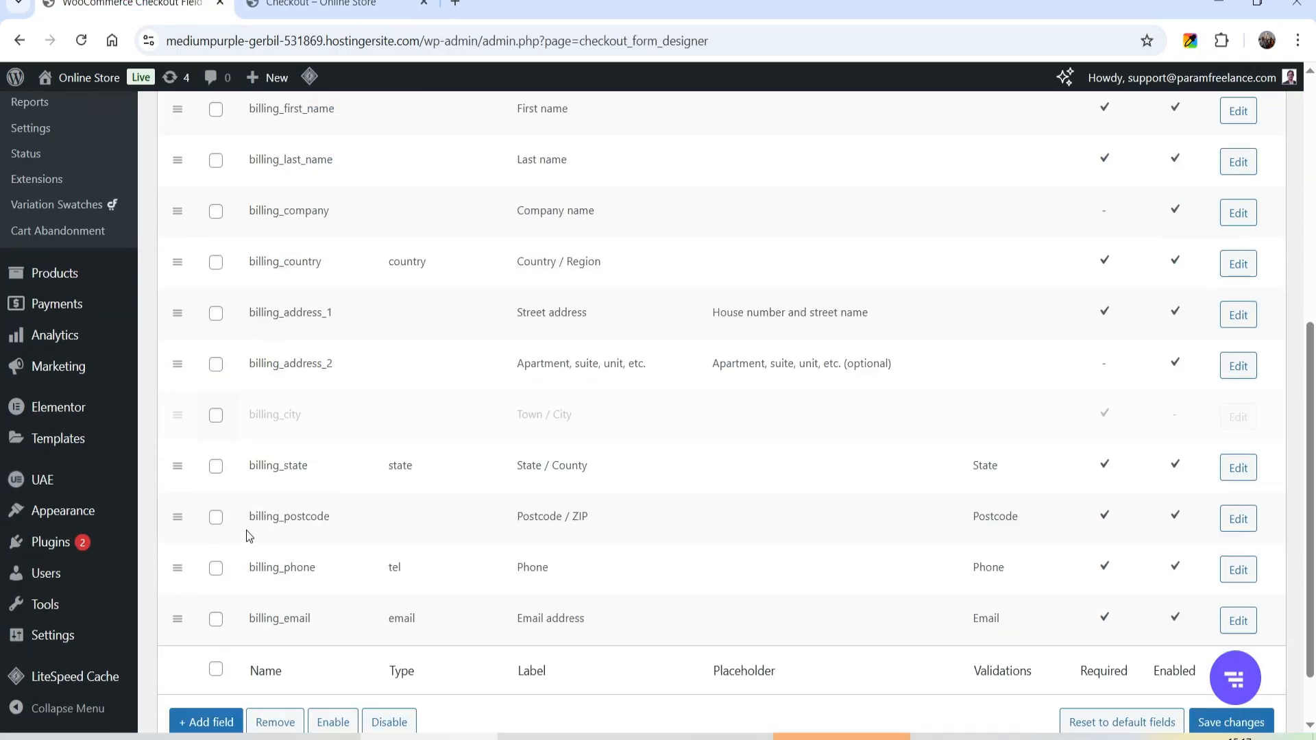
scroll(233, 500, down, 2)
click(216, 341)
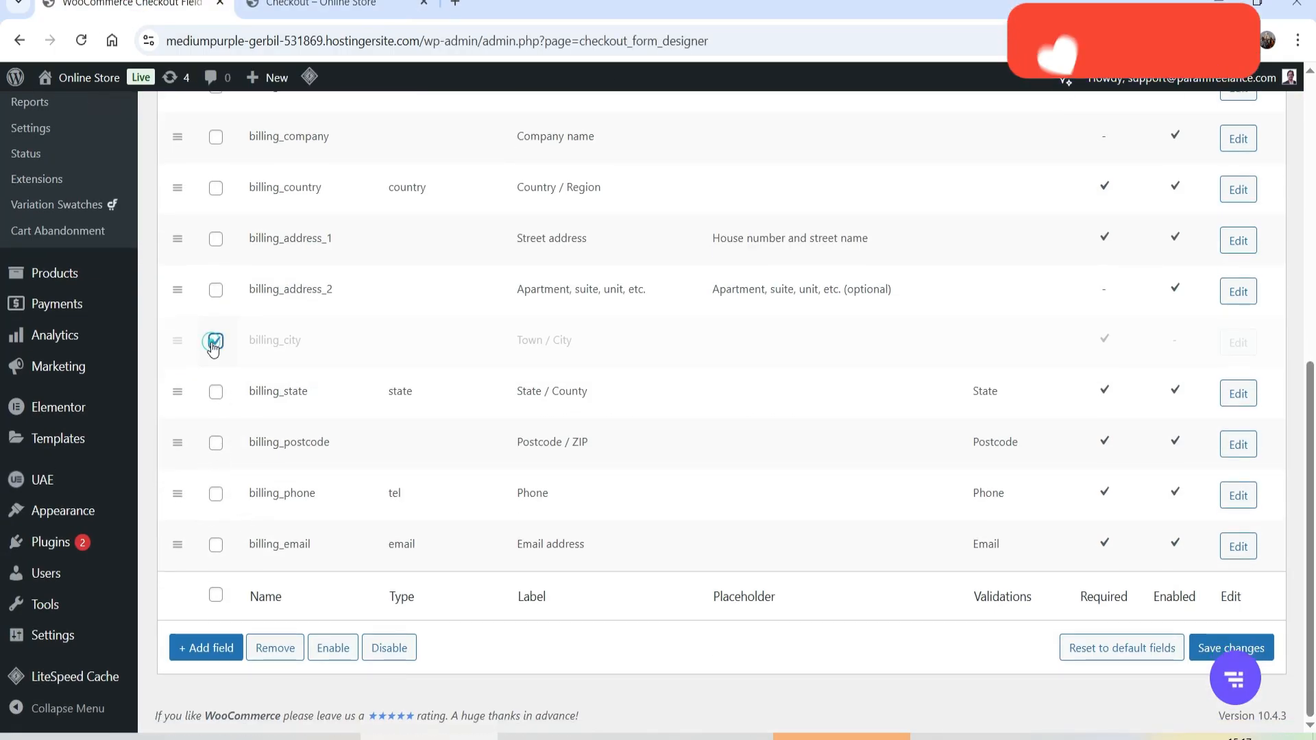
click(329, 652)
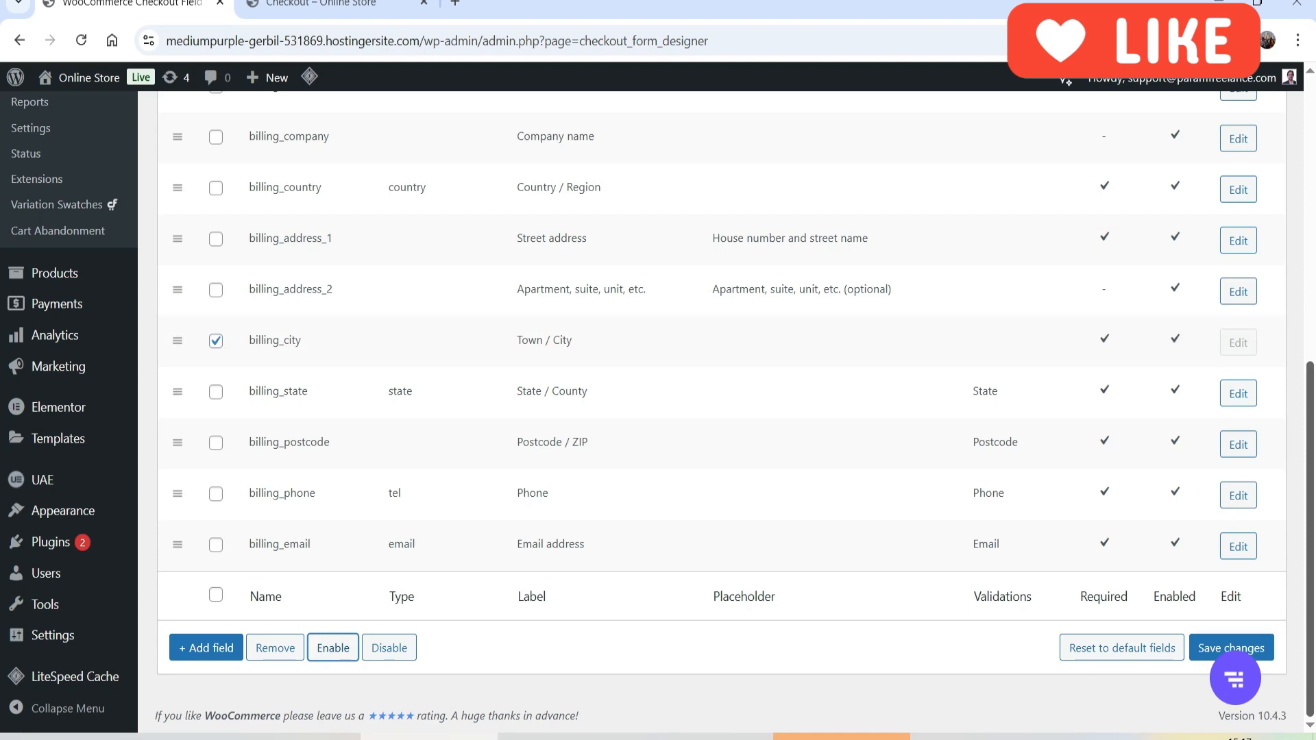
click(1272, 650)
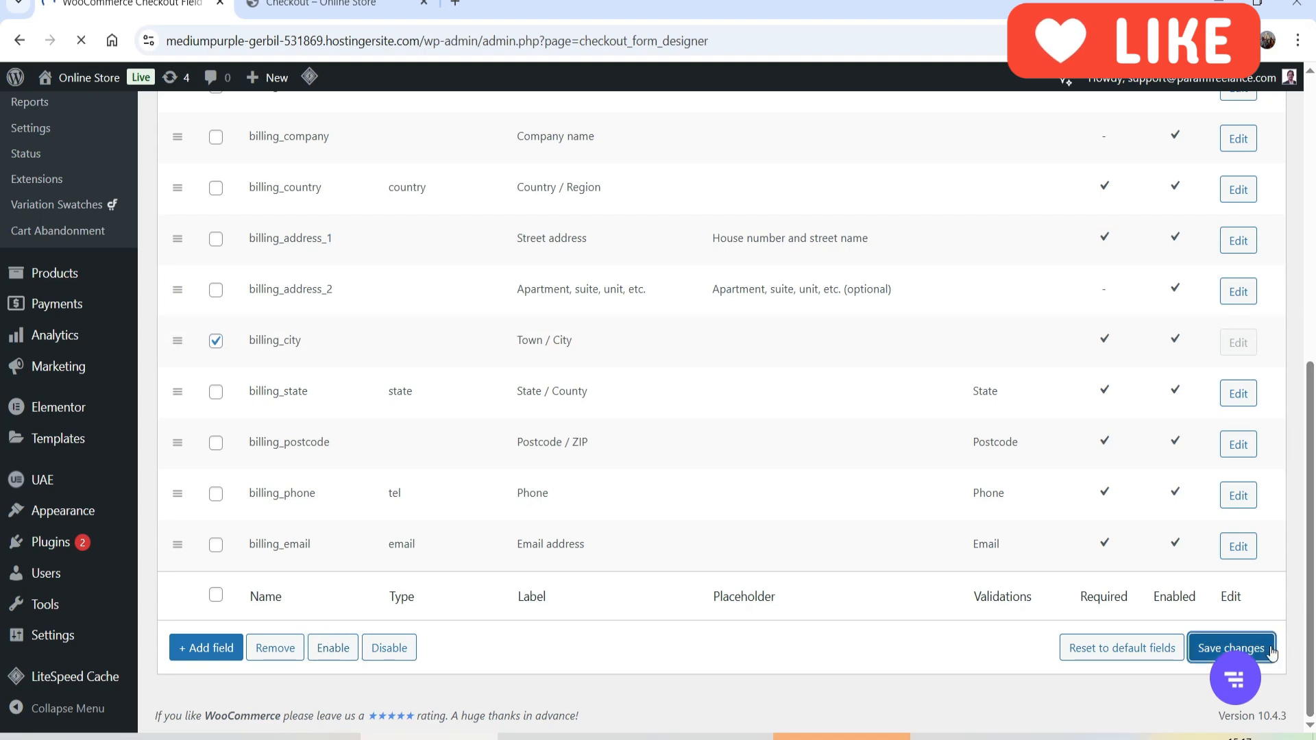
click(353, 4)
click(81, 40)
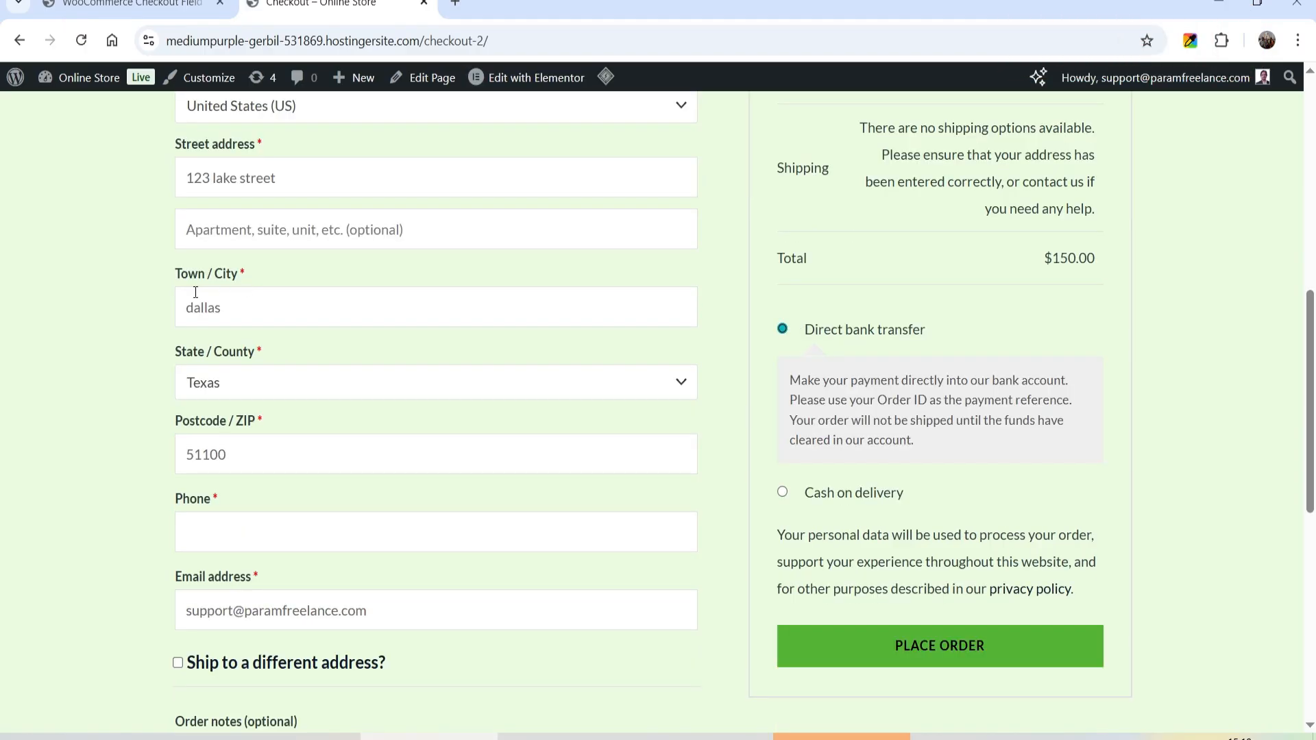
- Start a new billing field of type Phone and name it billing_whatsapp
click(130, 4)
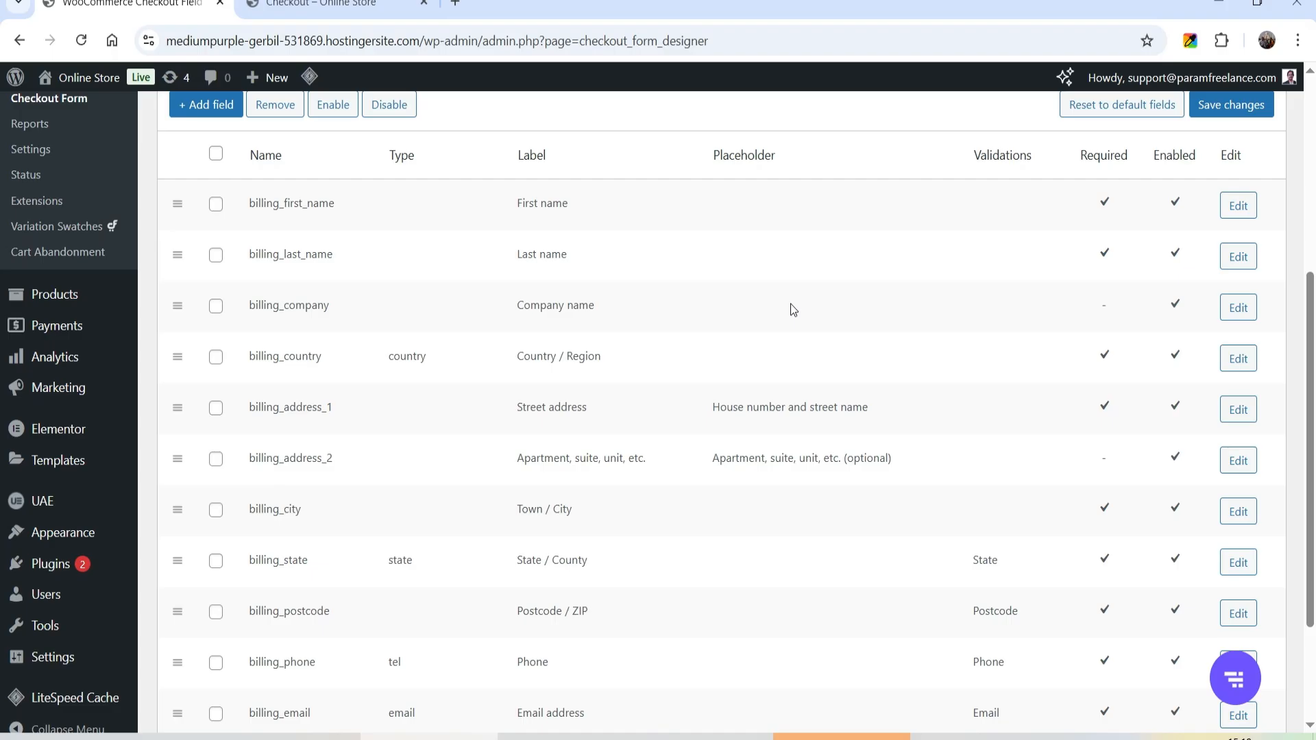
scroll(713, 381, down, 3)
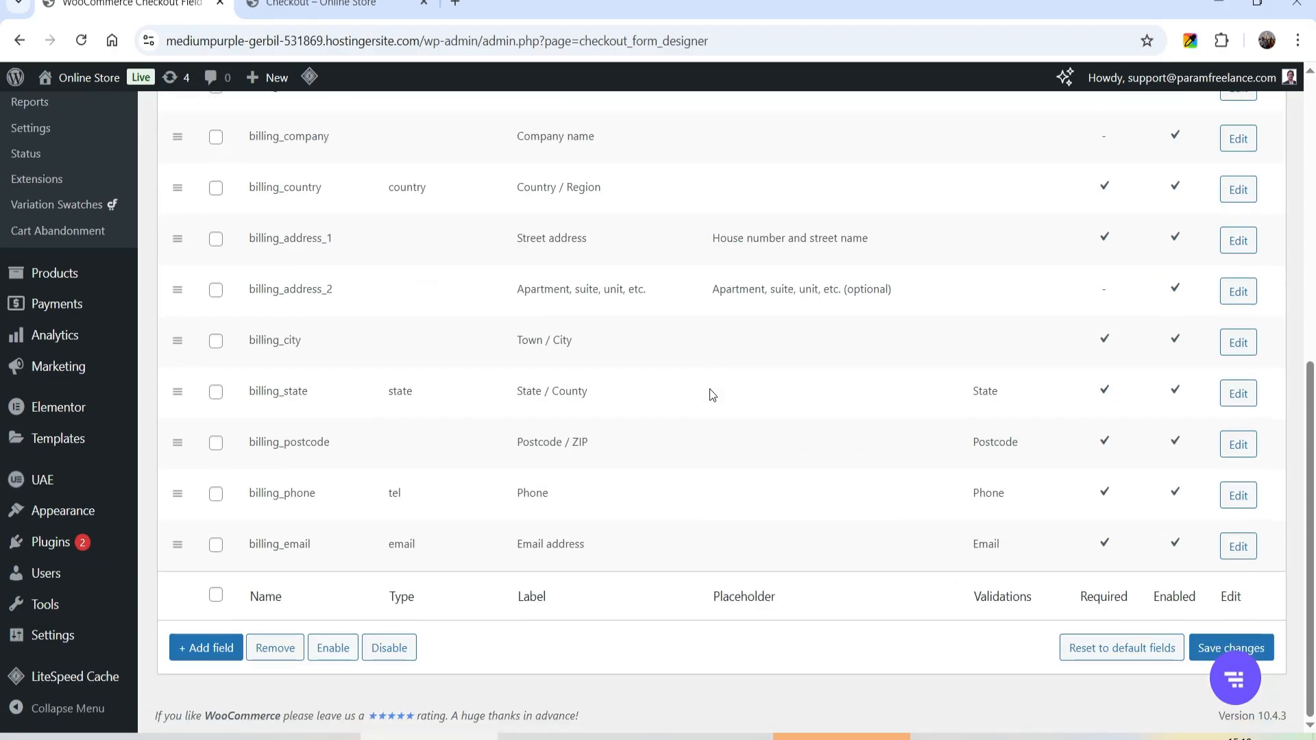
click(214, 657)
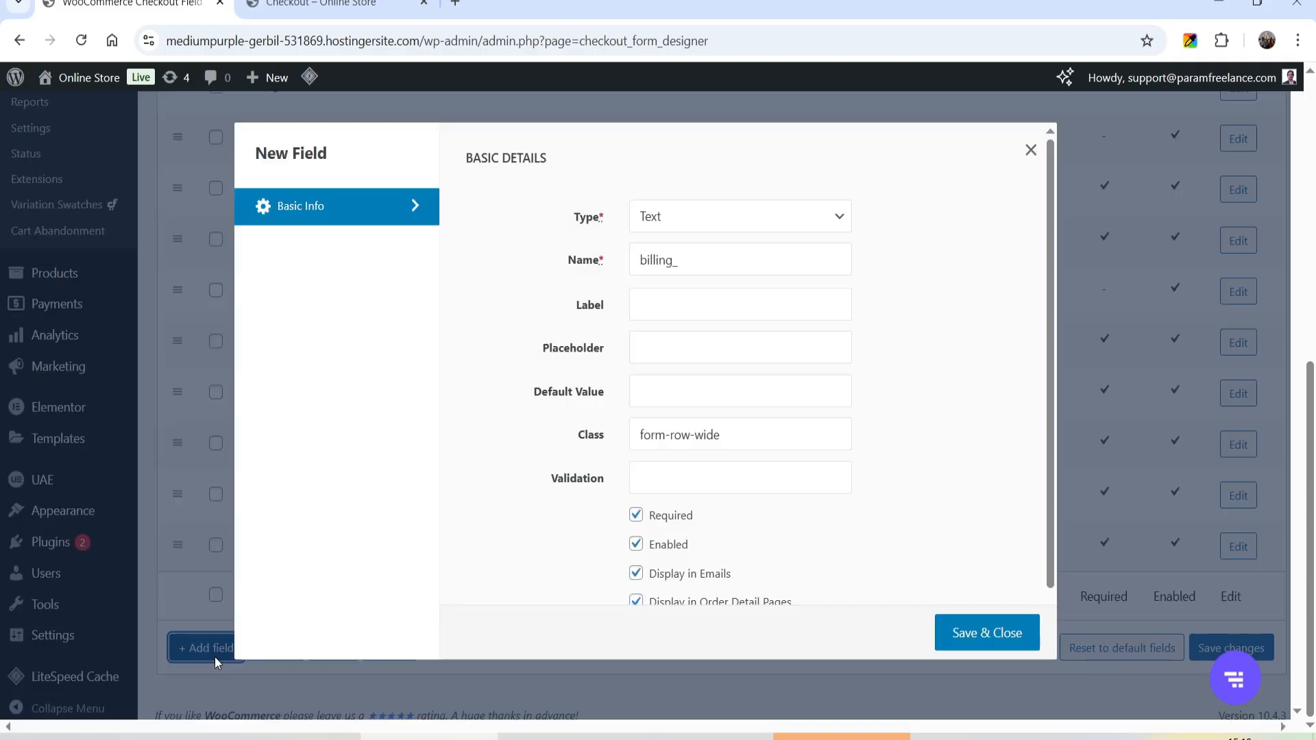
click(717, 225)
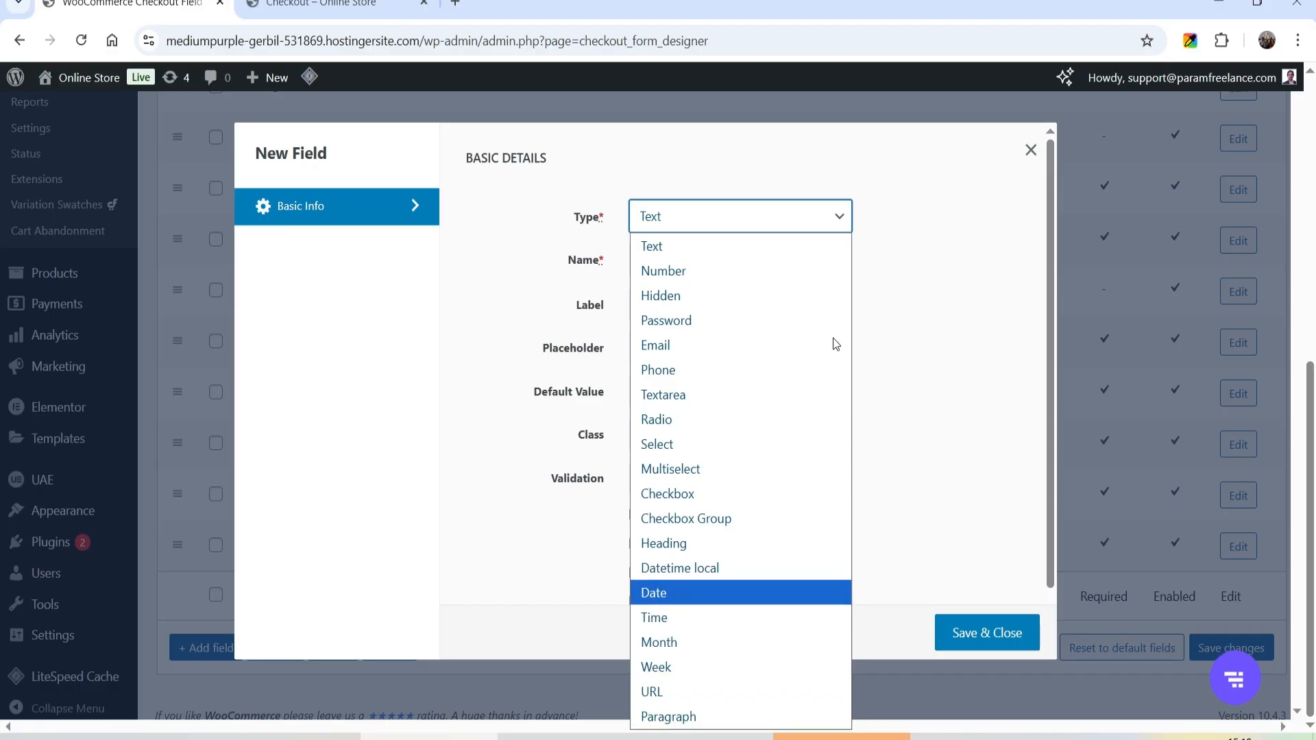
click(829, 369)
click(722, 259)
text(whatsapp)
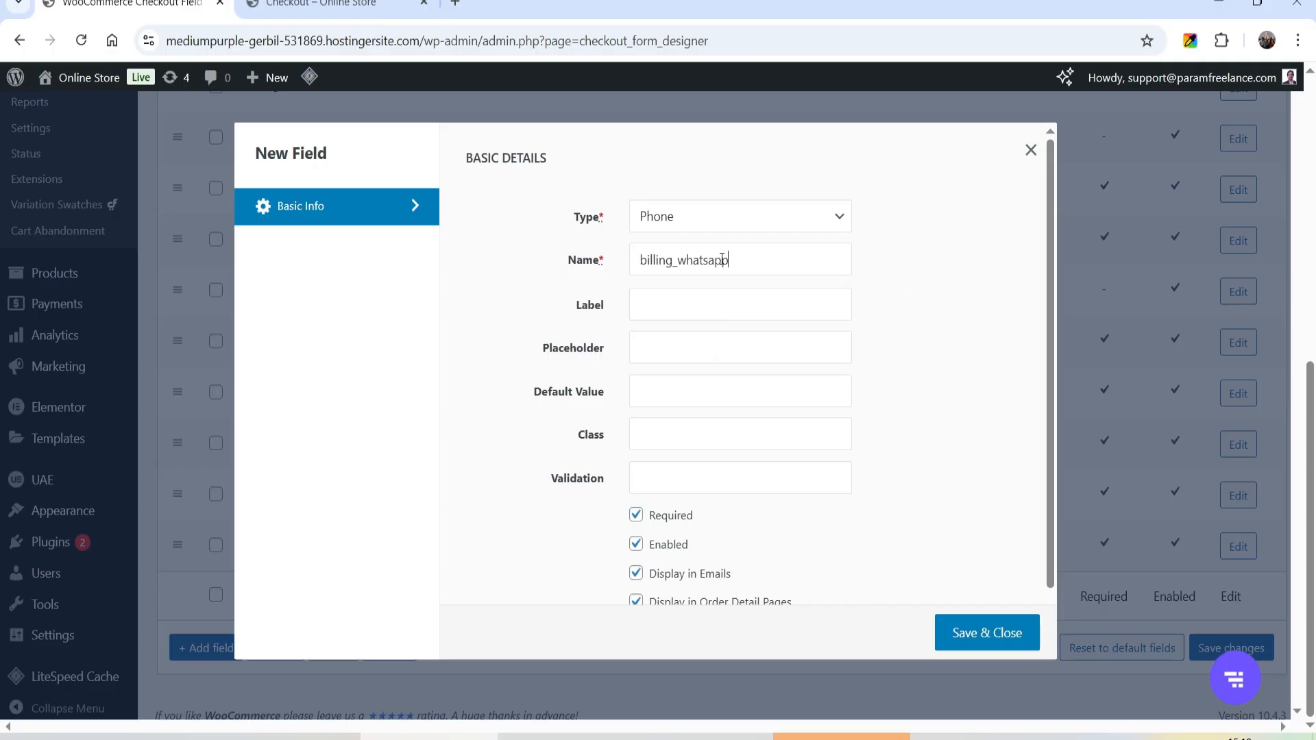
- Label the new field WhatsApp, set its placeholder to "Enter your whatsapp #", and save the field
click(718, 301)
text(WhatsApp)
click(682, 337)
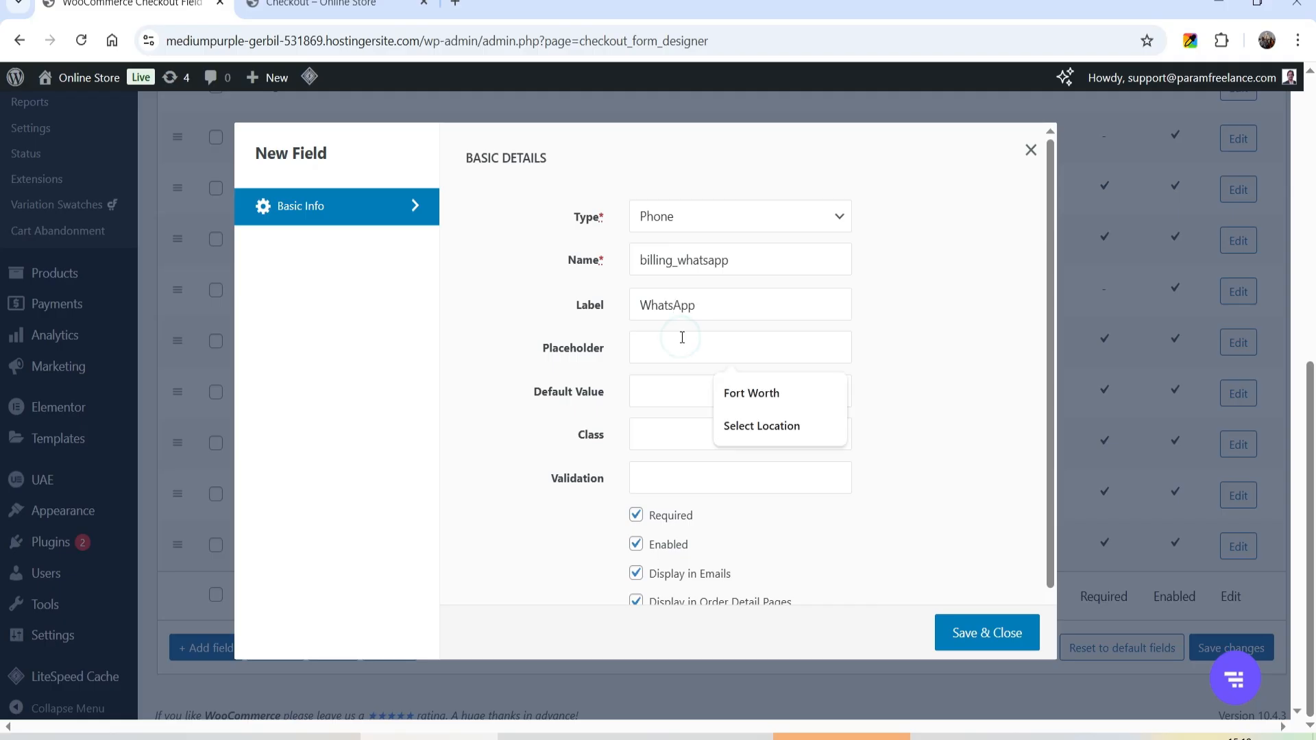
text(Enter your whatsapp #)
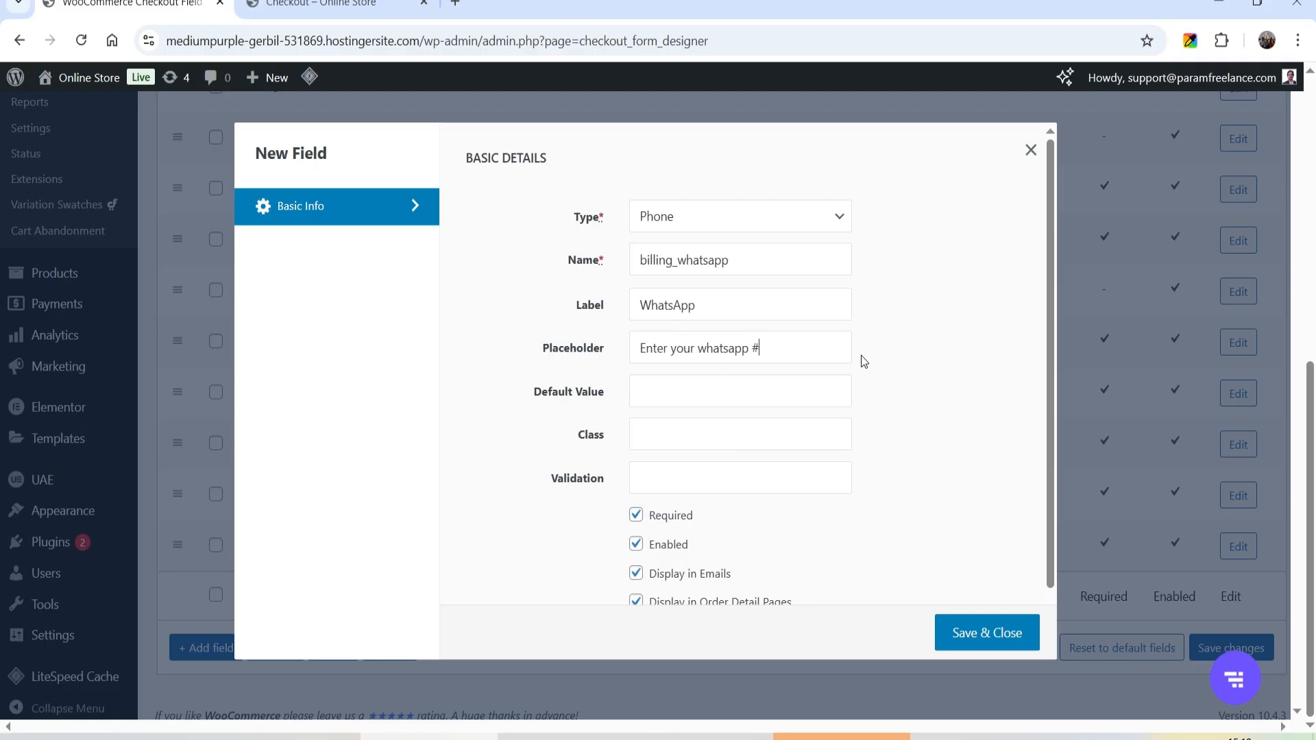
scroll(679, 332, down, 1)
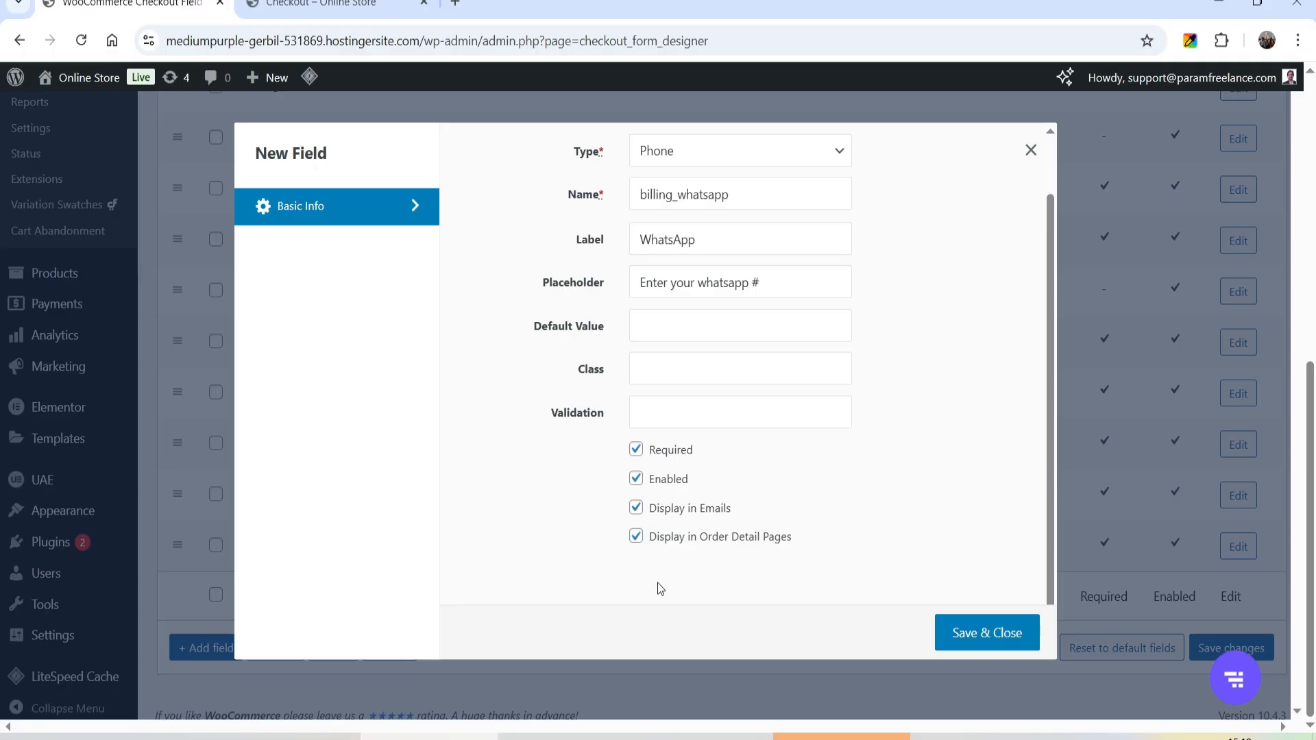
click(983, 634)
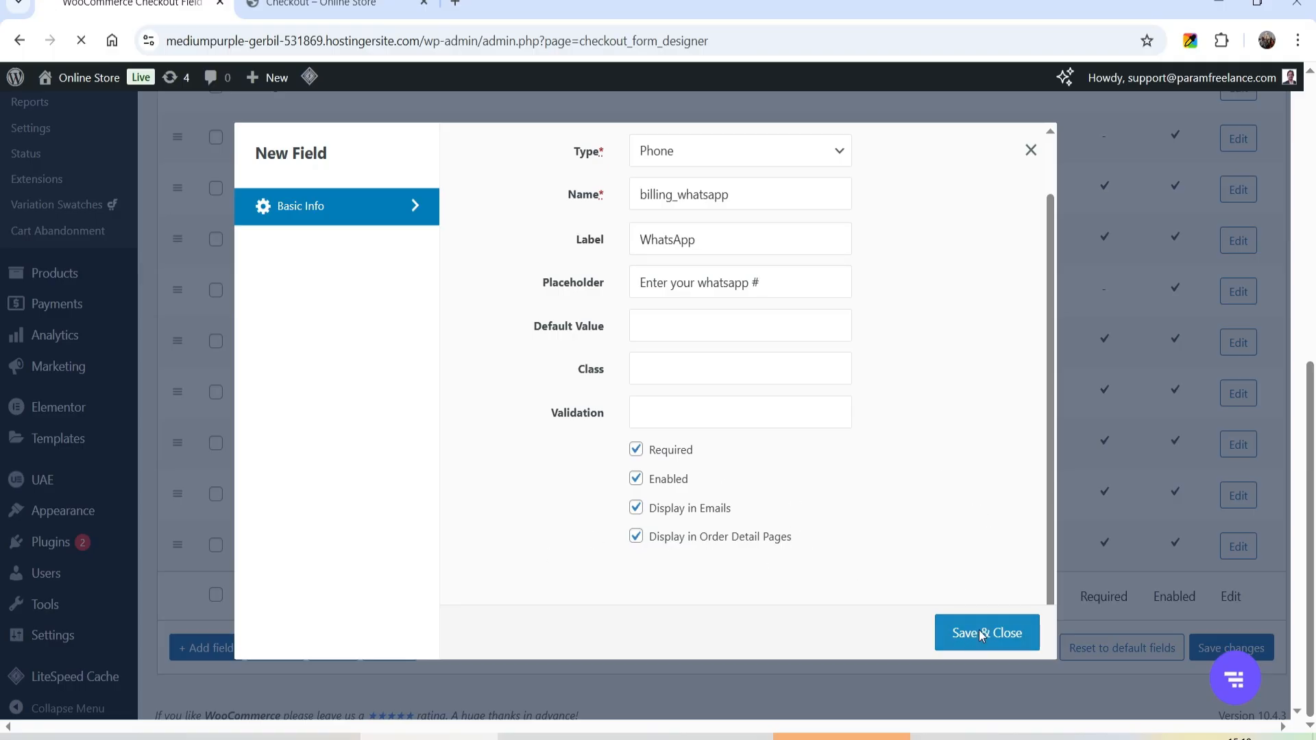
- Save the checkout form changes and check the WhatsApp field on the reloaded checkout page
scroll(1231, 445, down, 5)
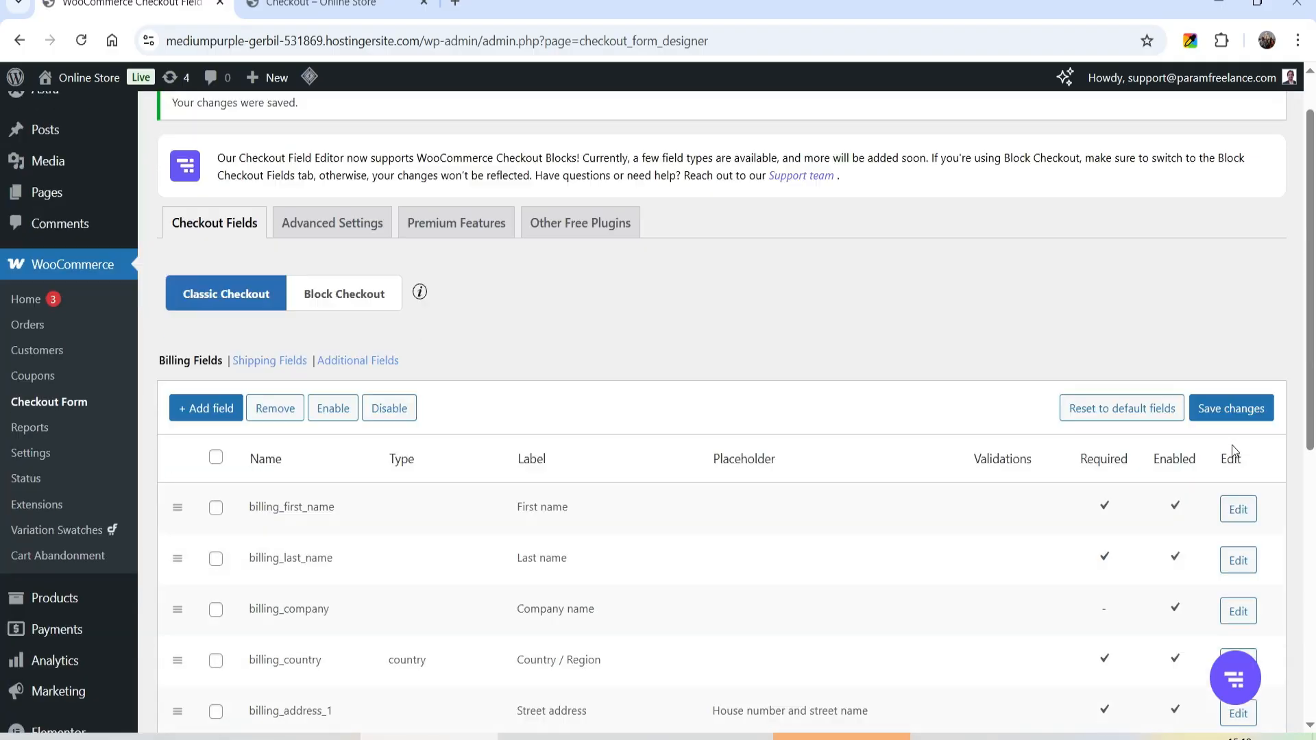
scroll(1236, 219, up, 3)
click(1229, 288)
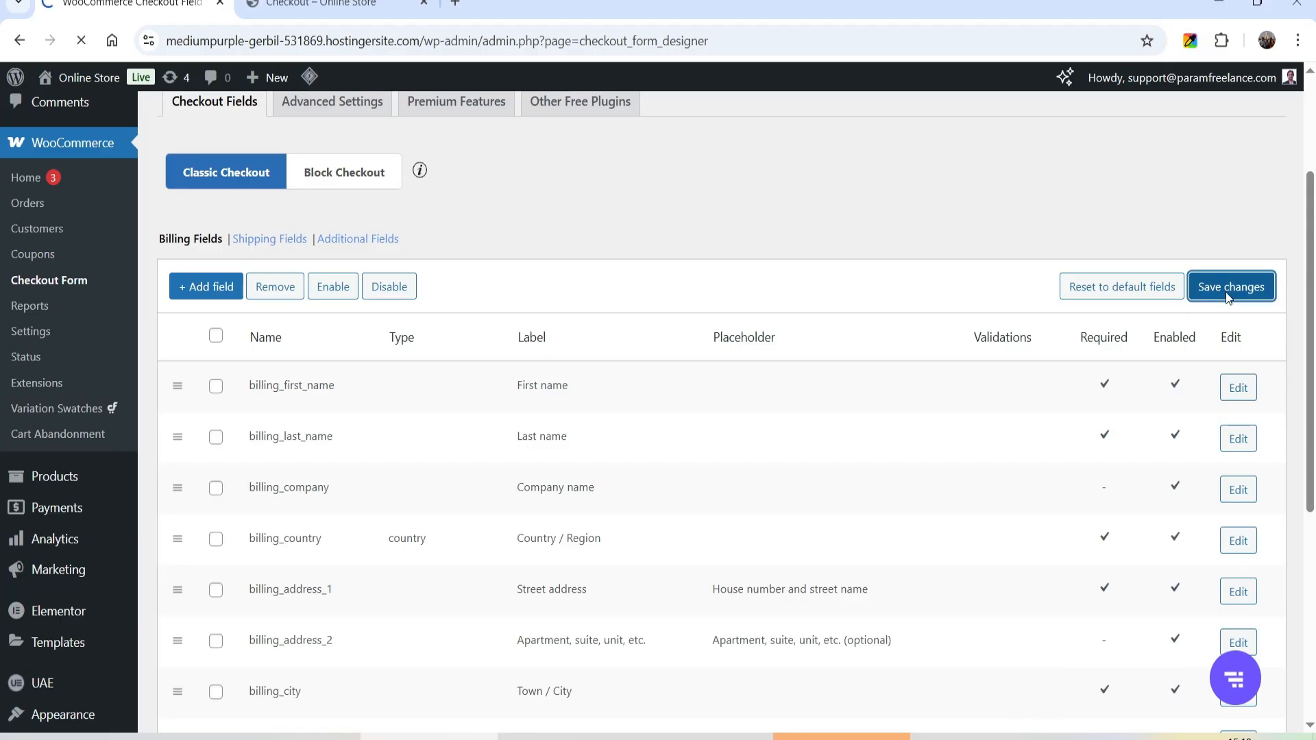
click(355, 9)
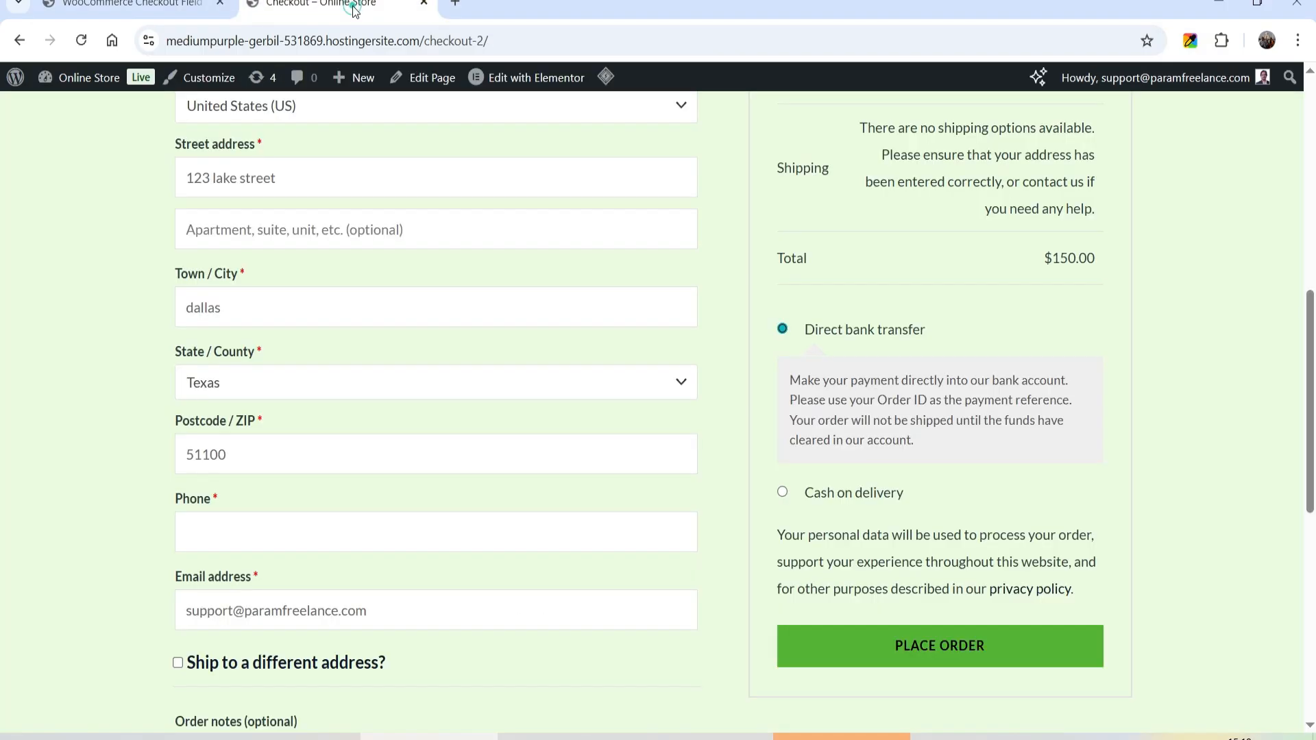
click(79, 40)
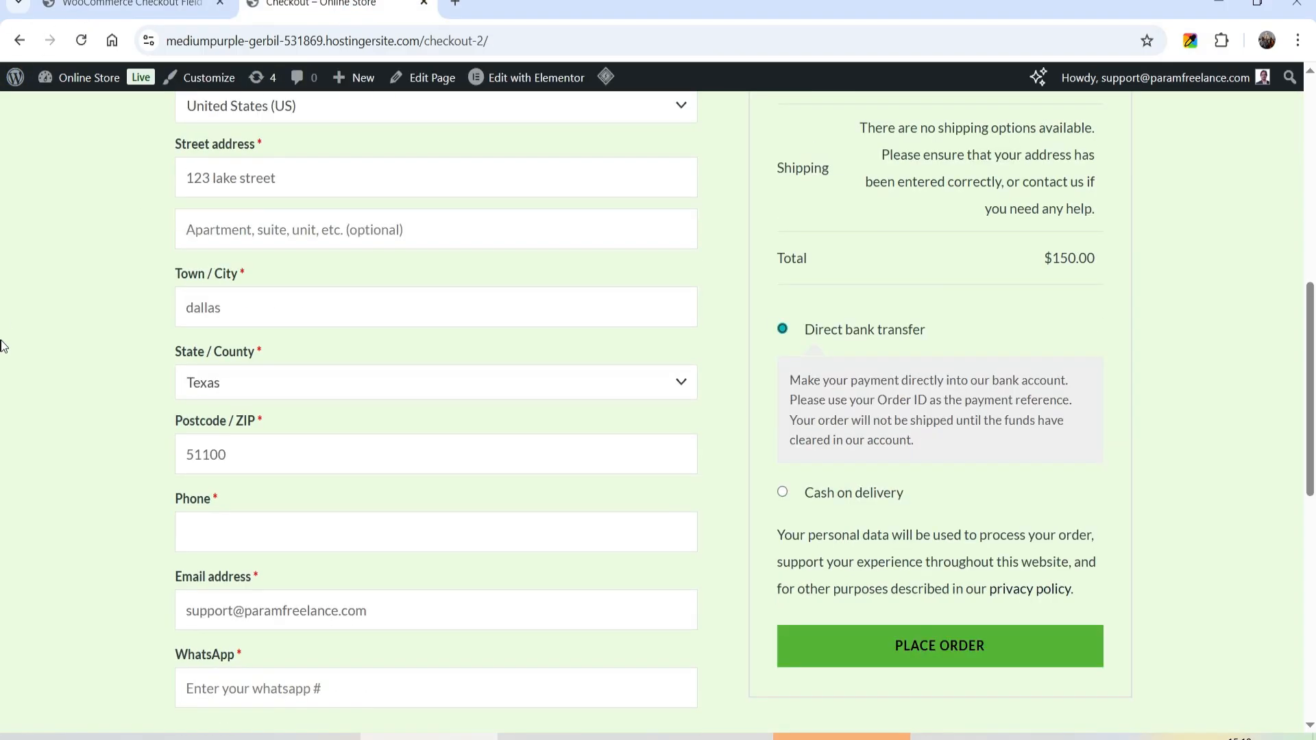
scroll(2, 346, down, 5)
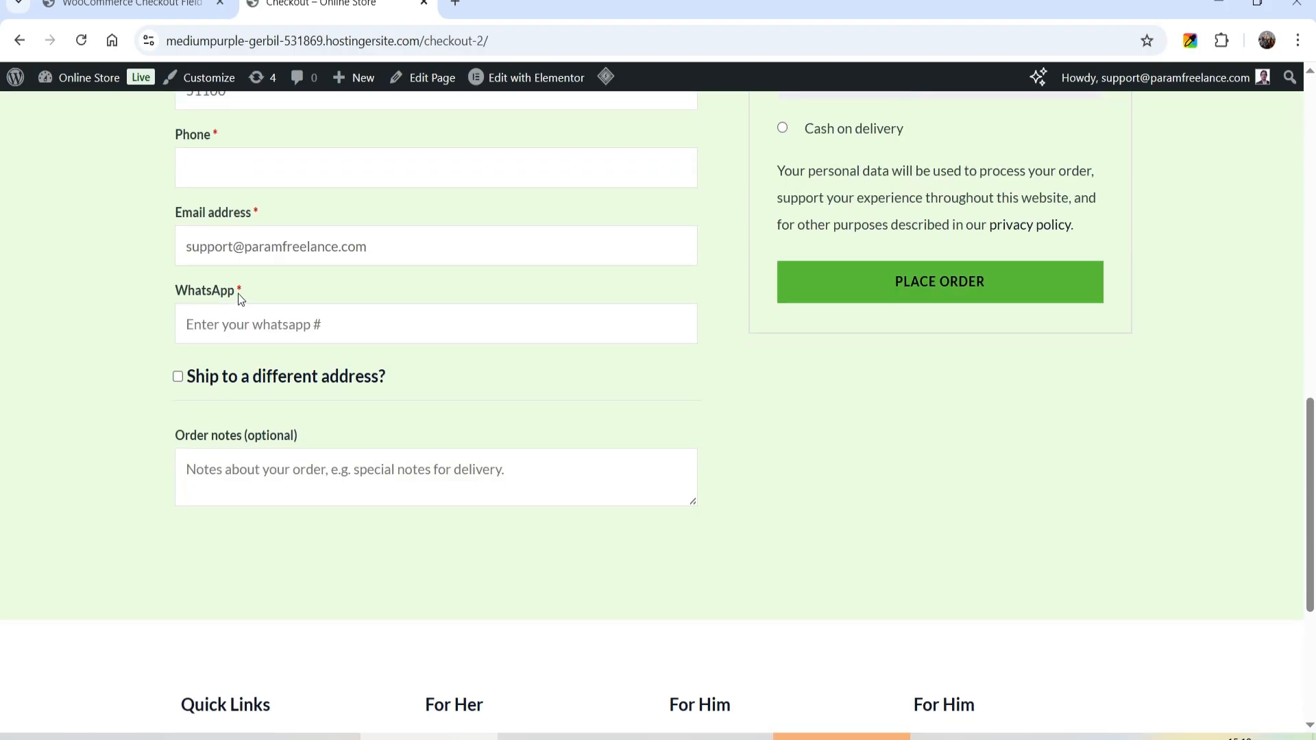
click(217, 322)
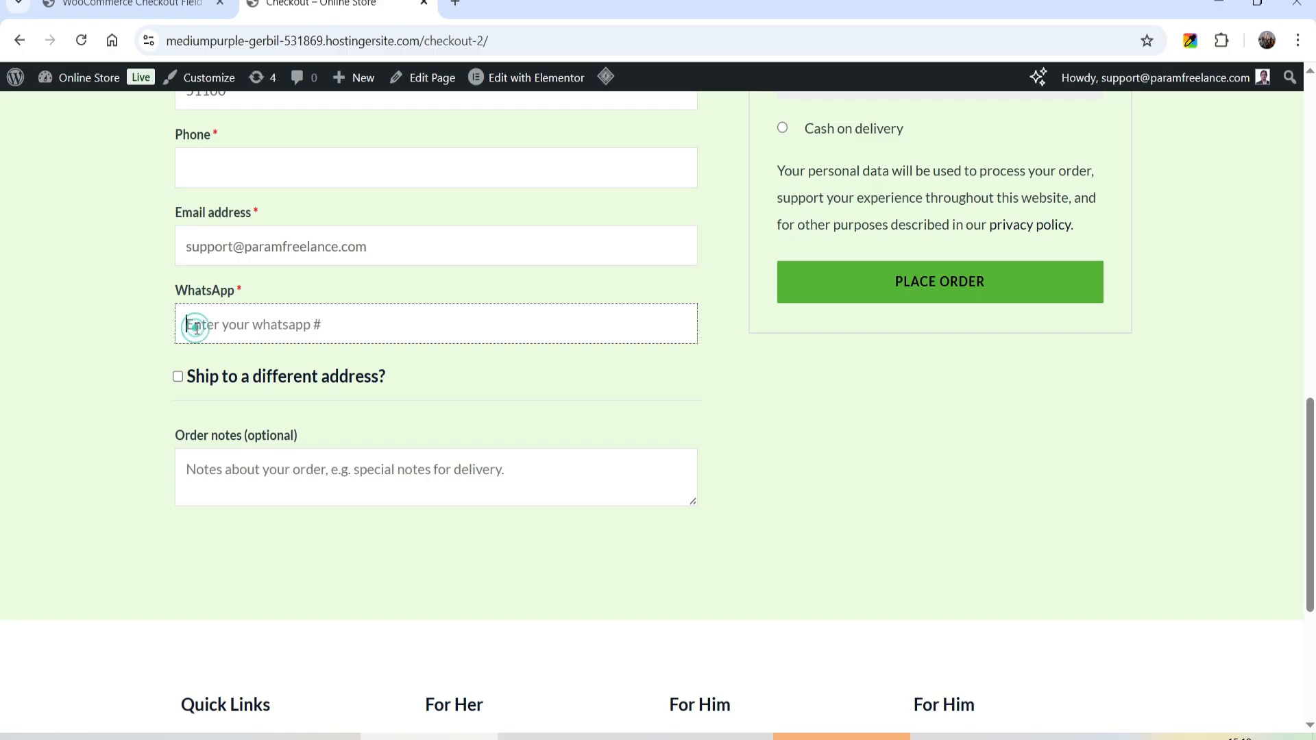
click(3, 365)
- Back in the checkout form editor, start a new Radio billing field named billing_gender with the label Gender
key(ctrl+shift+Tab)
scroll(603, 396, down, 8)
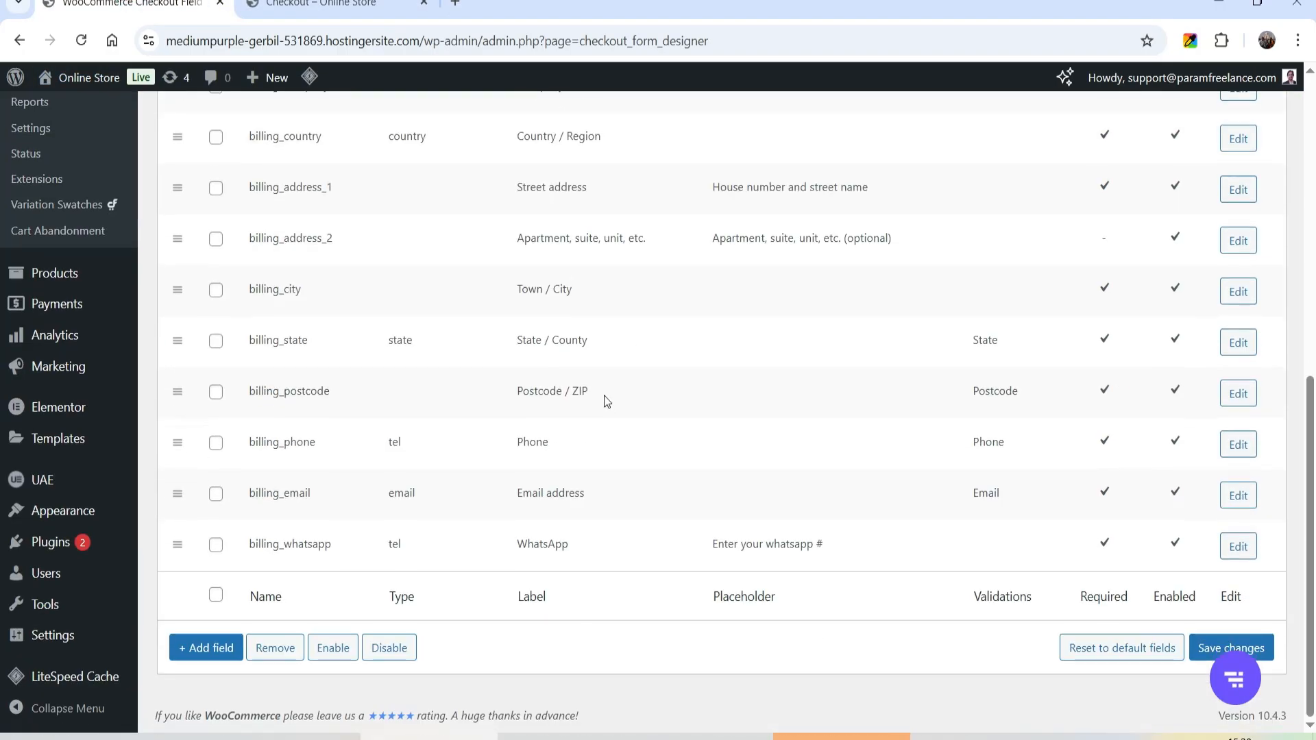
click(210, 647)
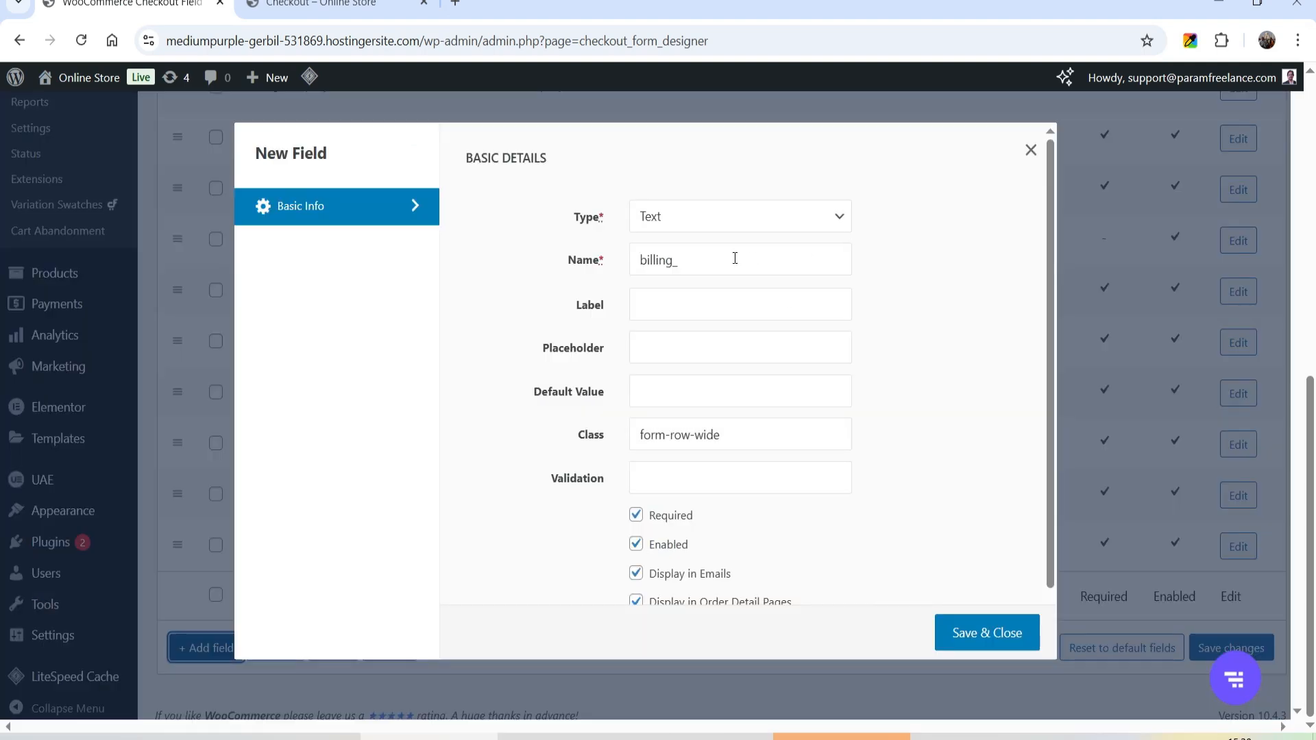
click(731, 220)
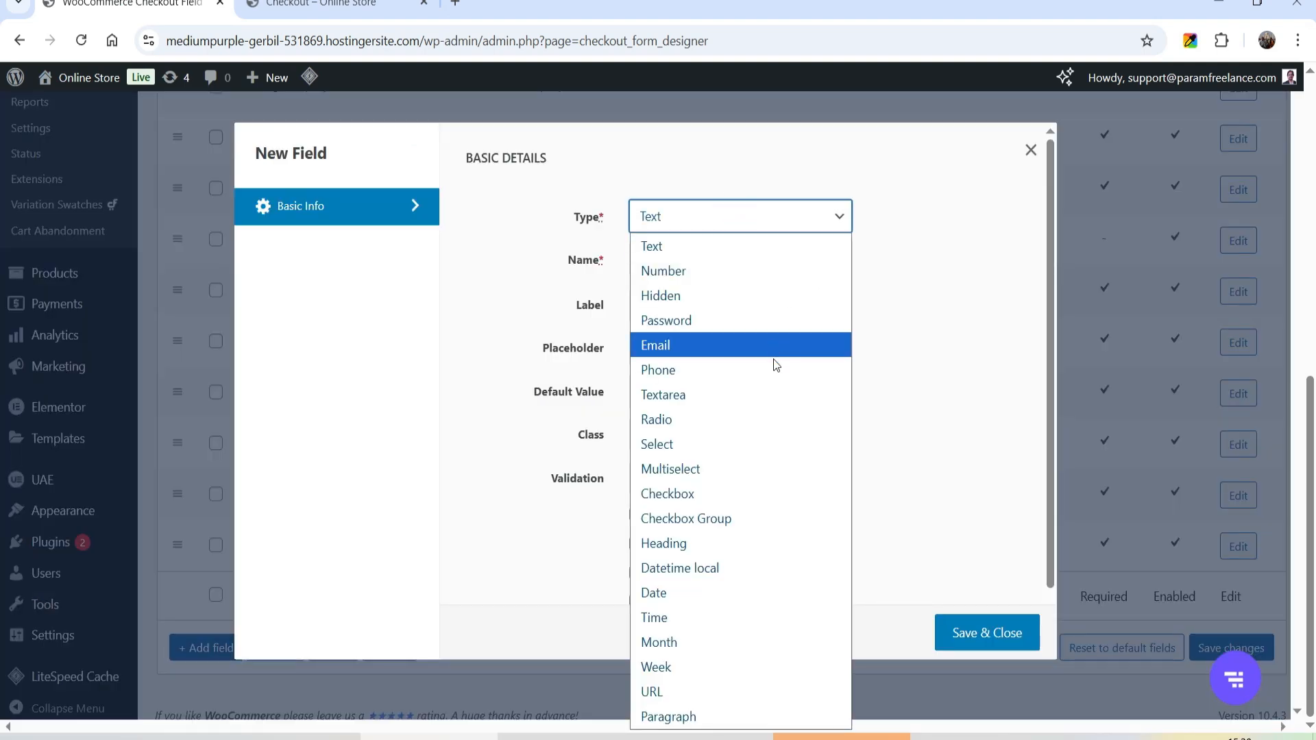
click(768, 420)
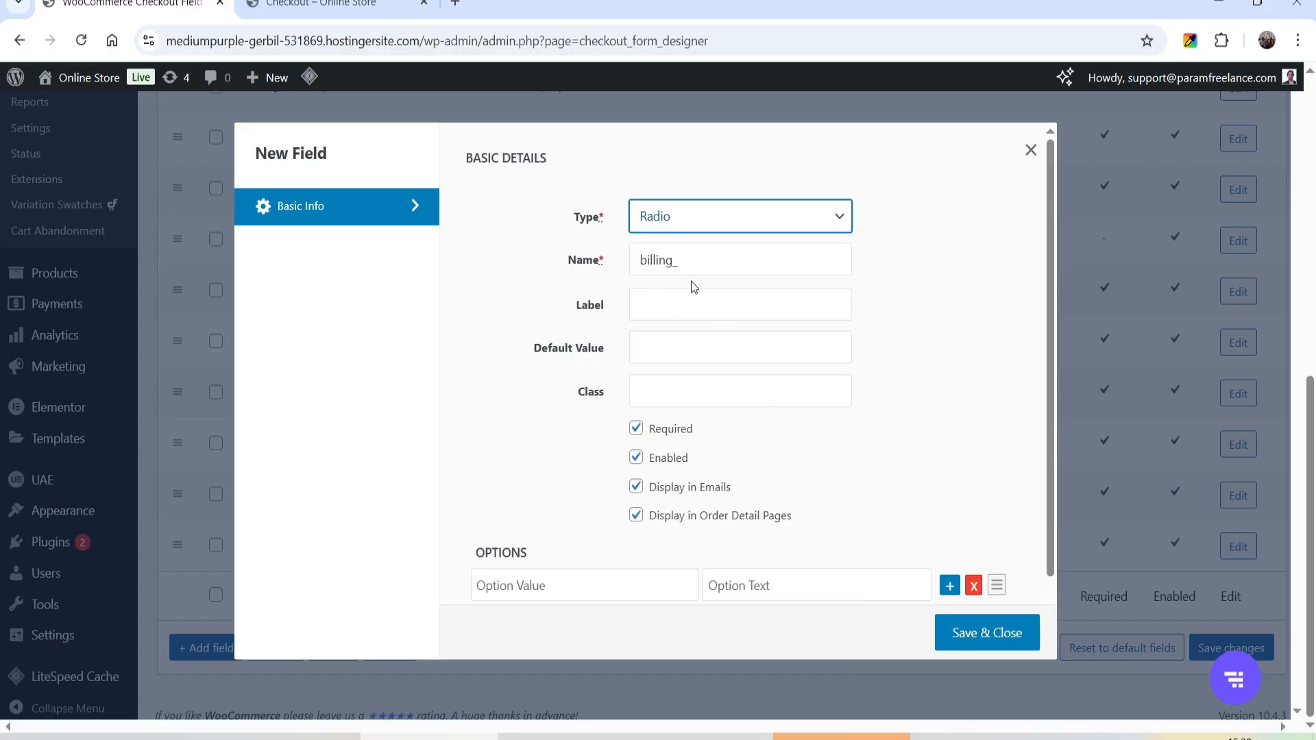
click(694, 261)
text(gender)
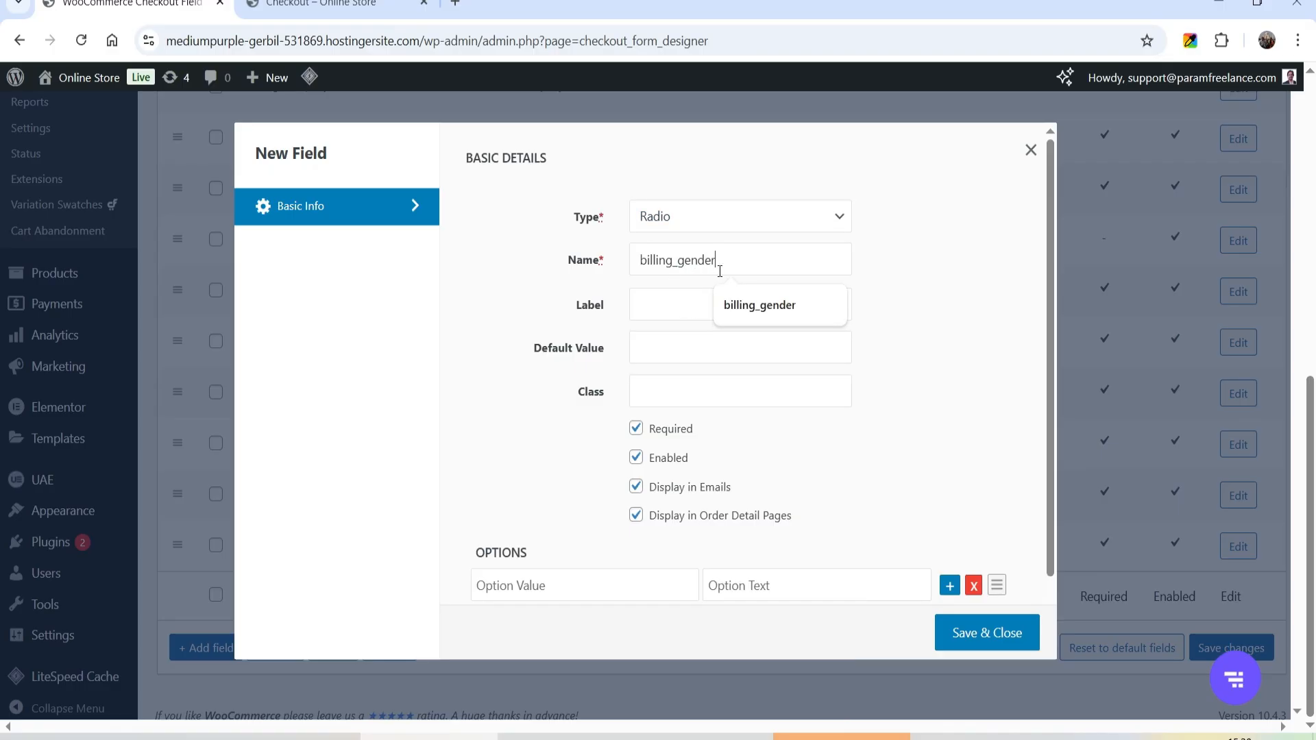
click(665, 300)
click(730, 347)
- Add the options Male and Female to the Gender field, using the same word for each option's value and text
scroll(617, 308, down, 1)
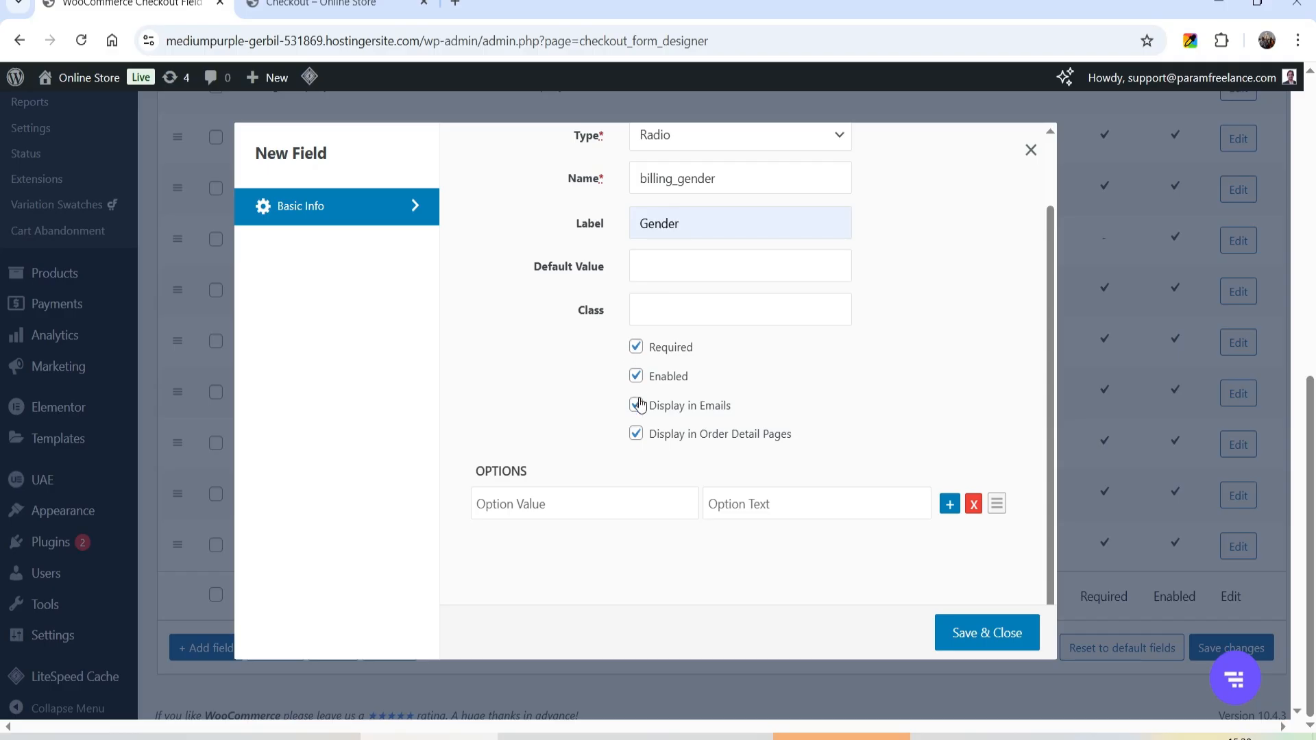
click(541, 504)
click(569, 549)
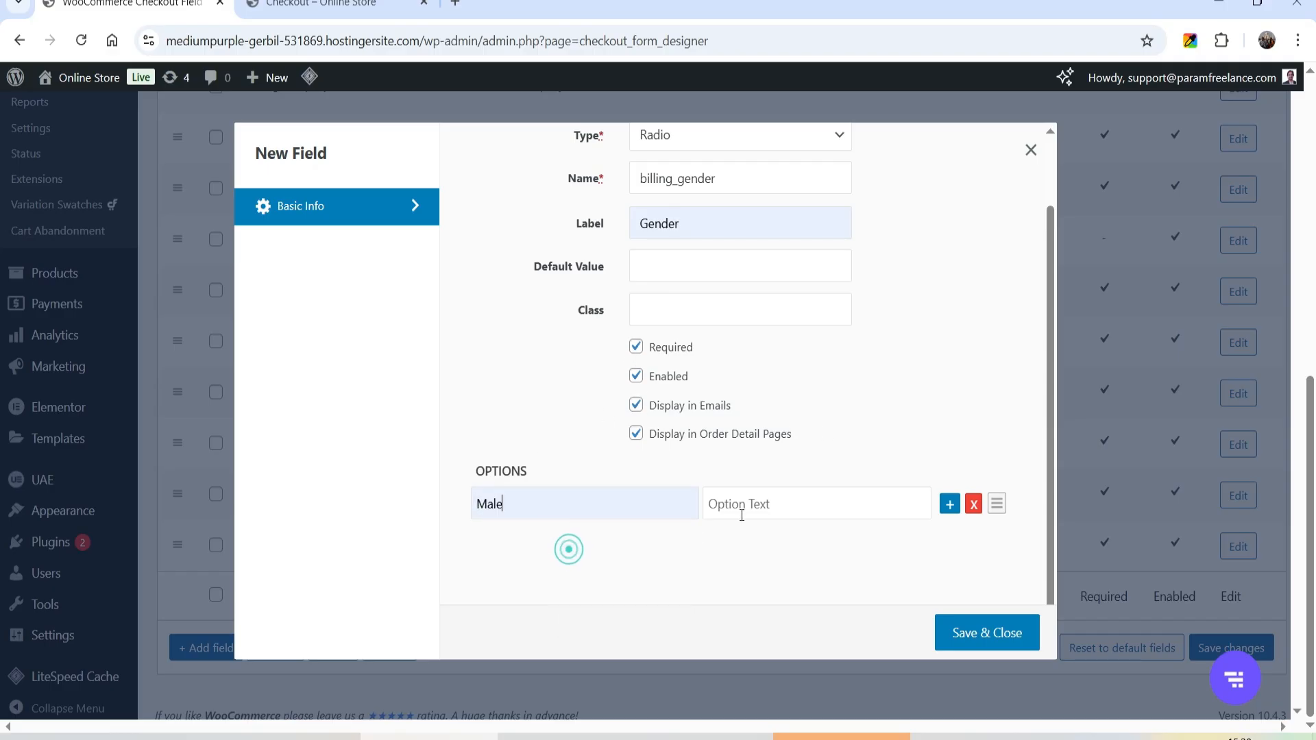
click(747, 505)
click(809, 550)
click(951, 505)
click(654, 547)
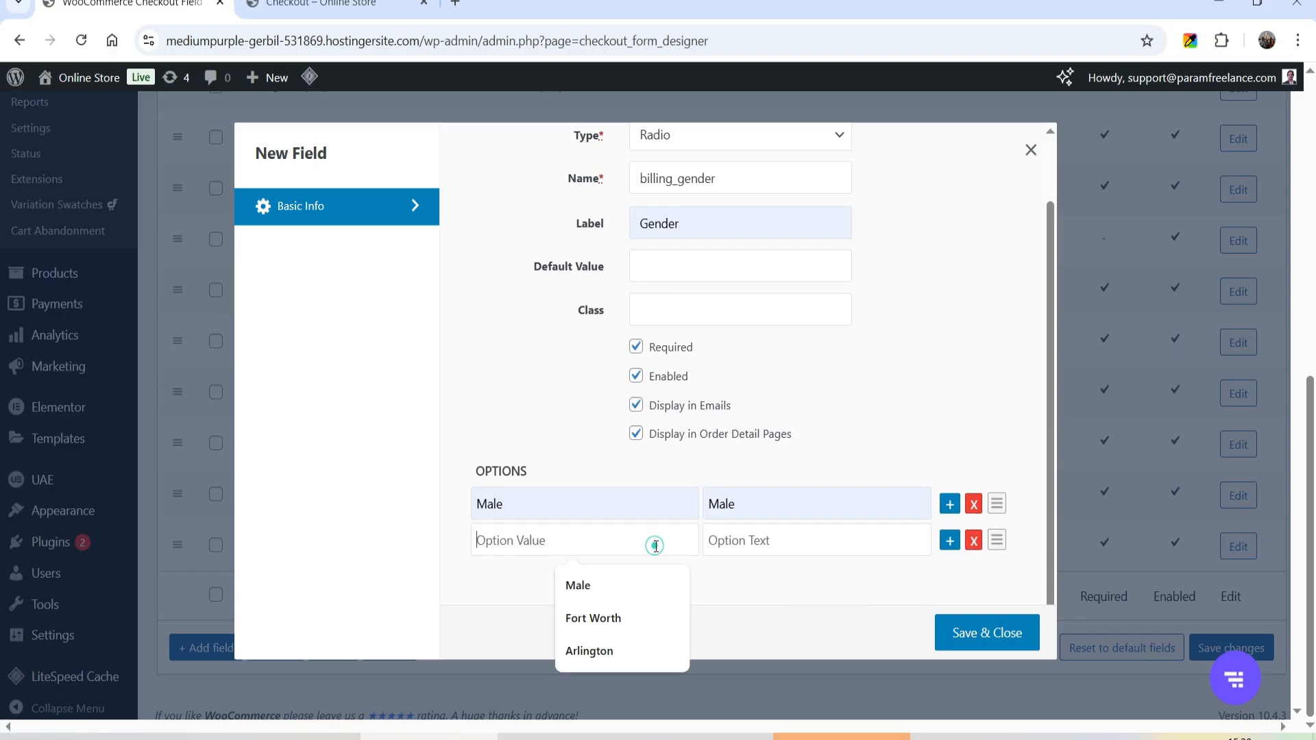
text(Female)
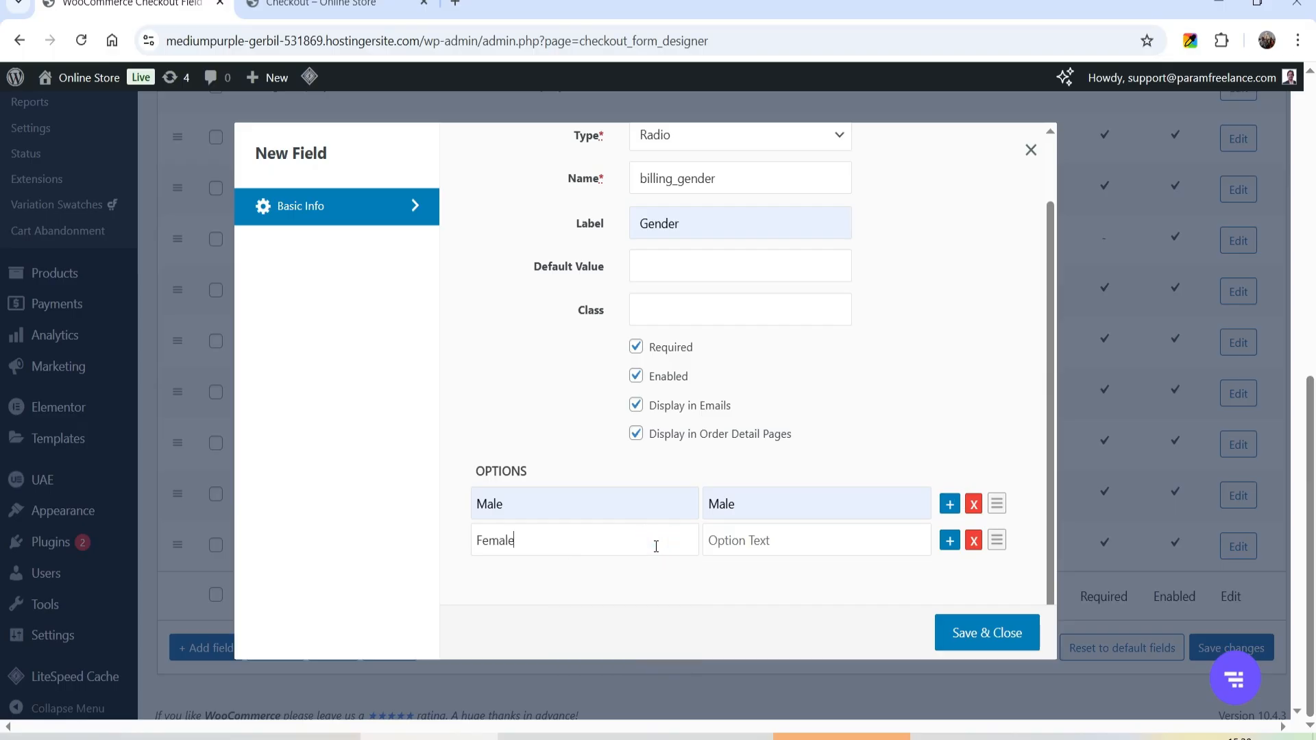
click(769, 549)
text(Female)
- Add a third option with value and text Other, and save the Gender field
click(949, 541)
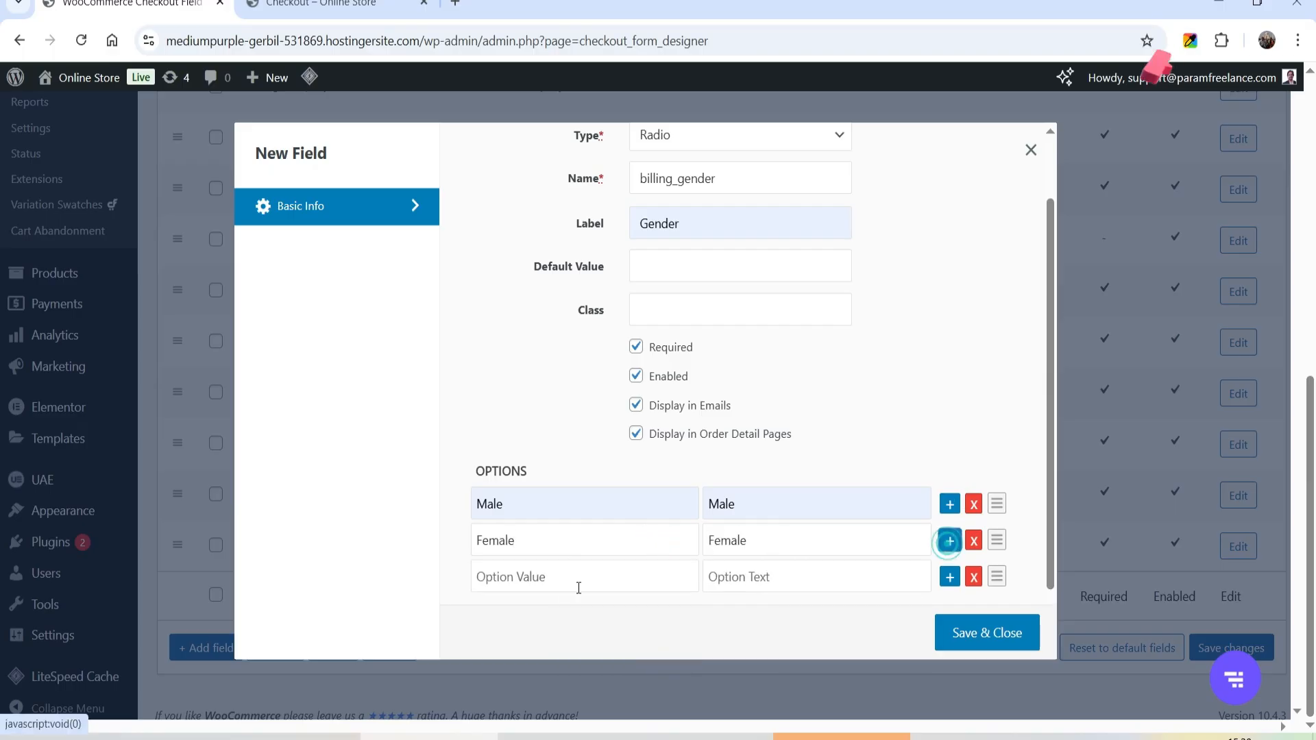
click(563, 579)
text(Other)
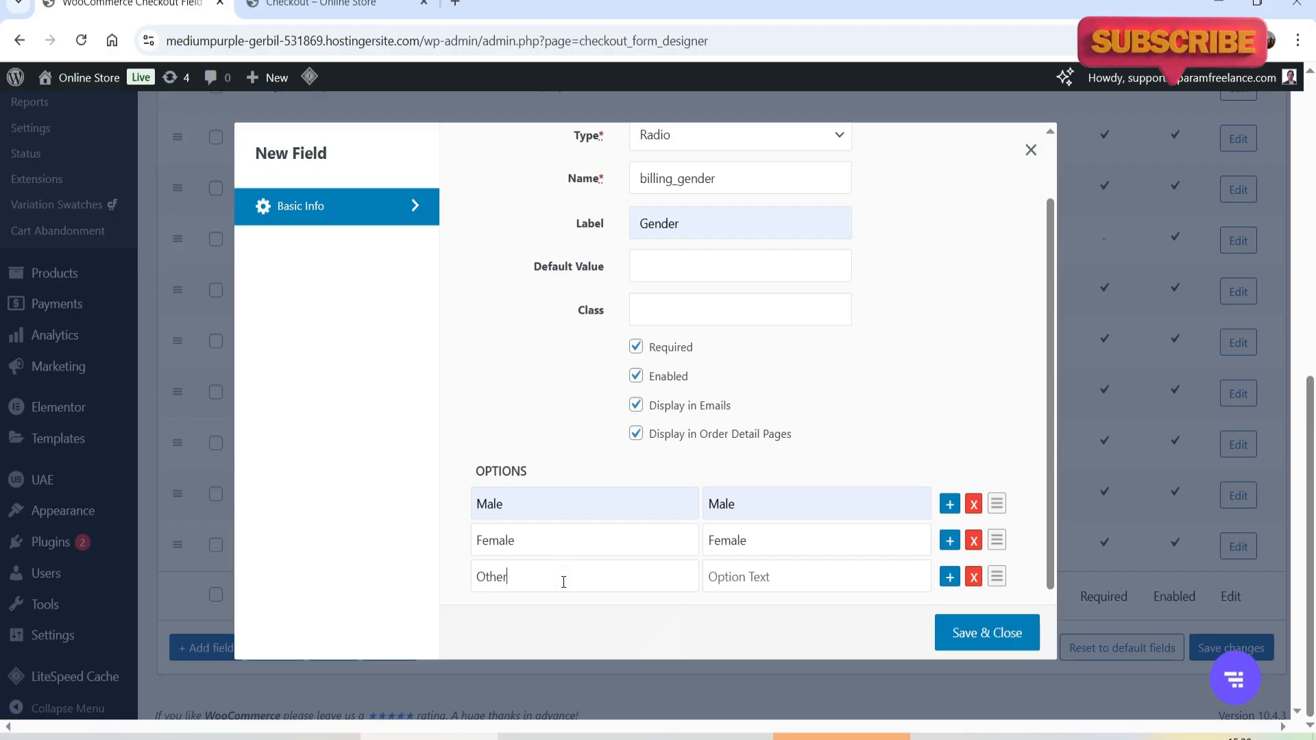
click(769, 574)
text(Other)
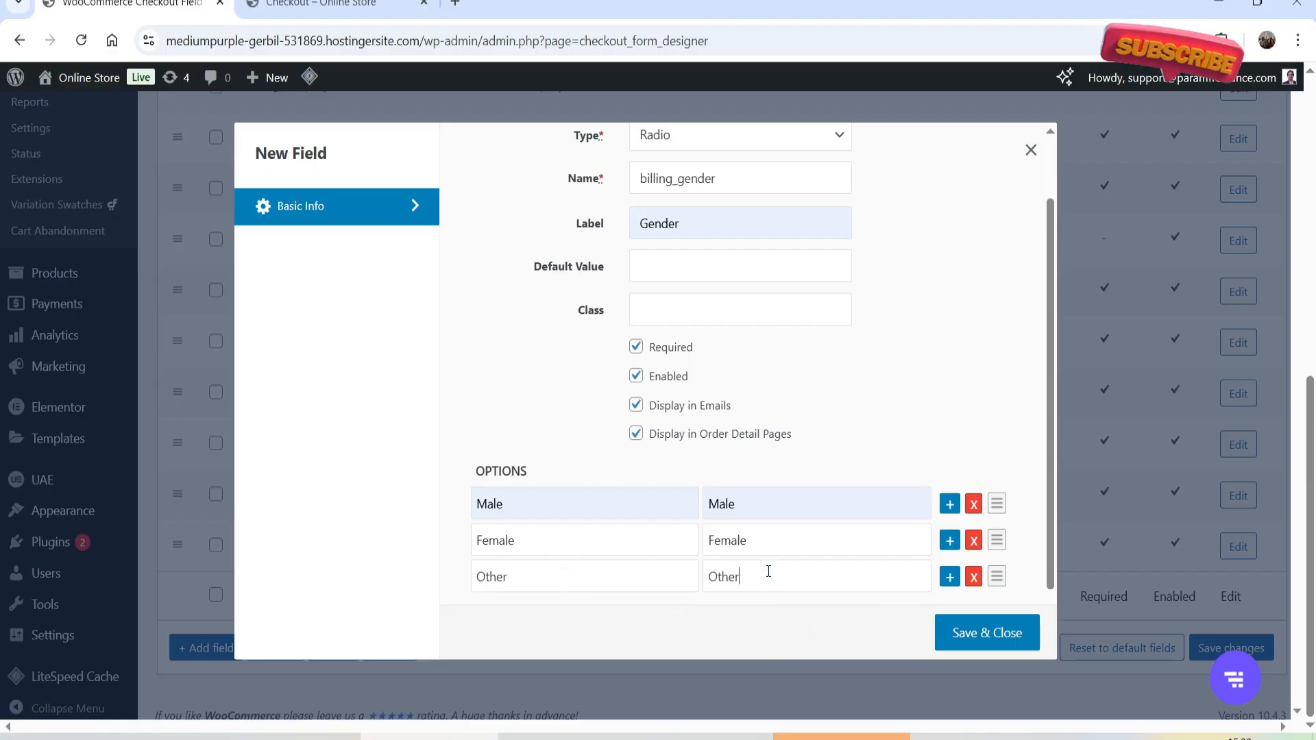
click(977, 645)
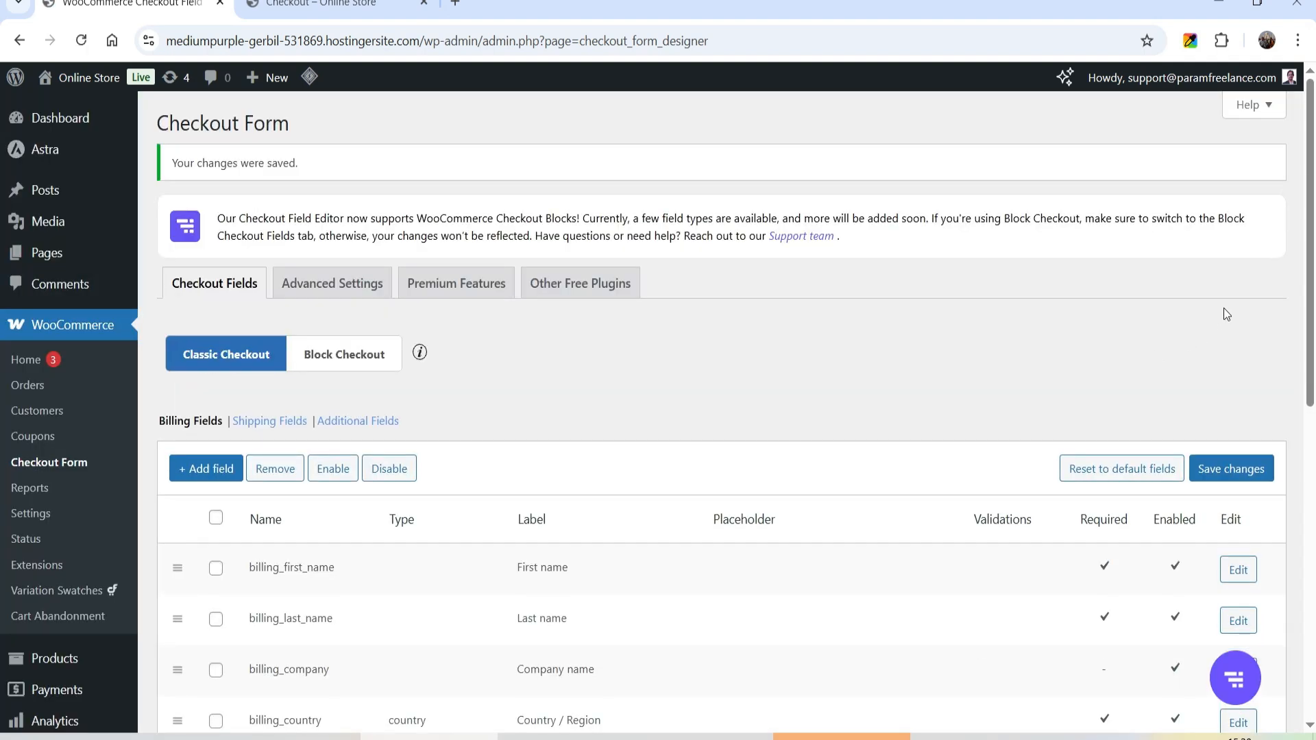
- Save the checkout form changes and try the Male, Female and Other choices on the reloaded checkout page
scroll(1227, 309, down, 5)
click(1247, 118)
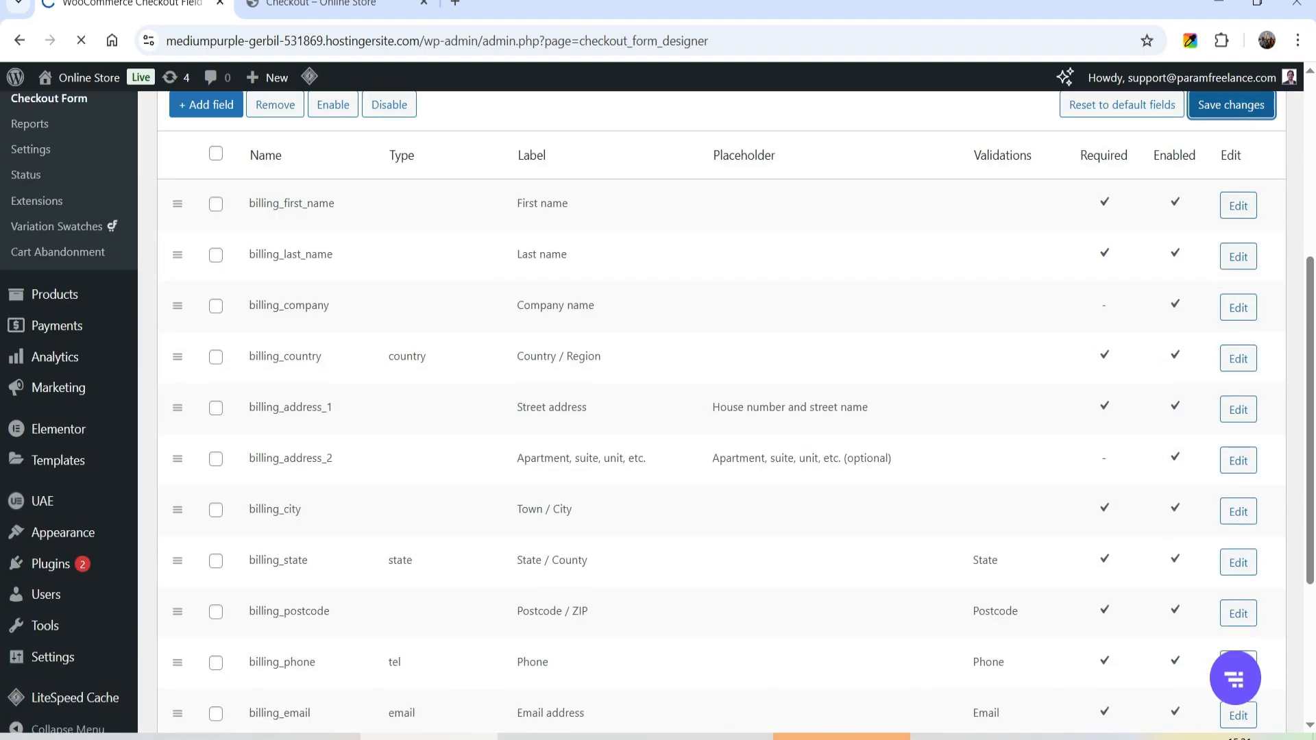
click(312, 3)
click(81, 40)
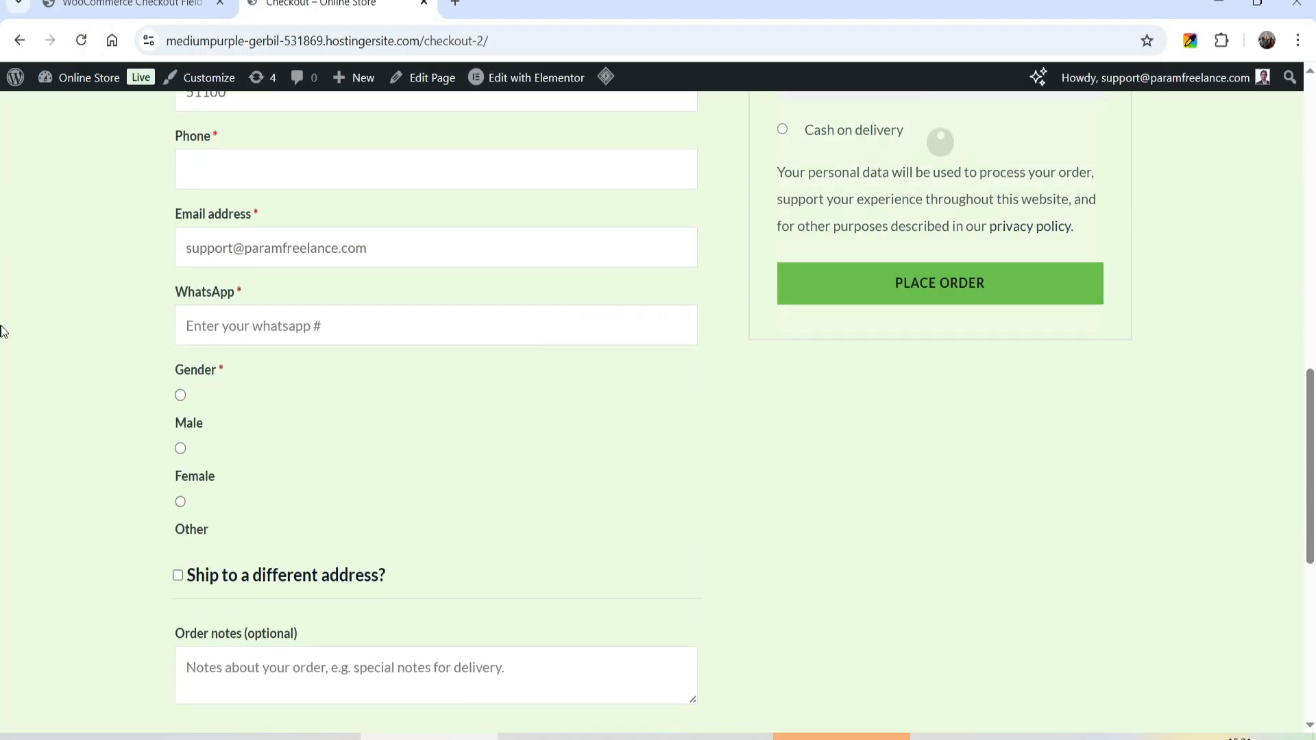
scroll(4, 330, down, 3)
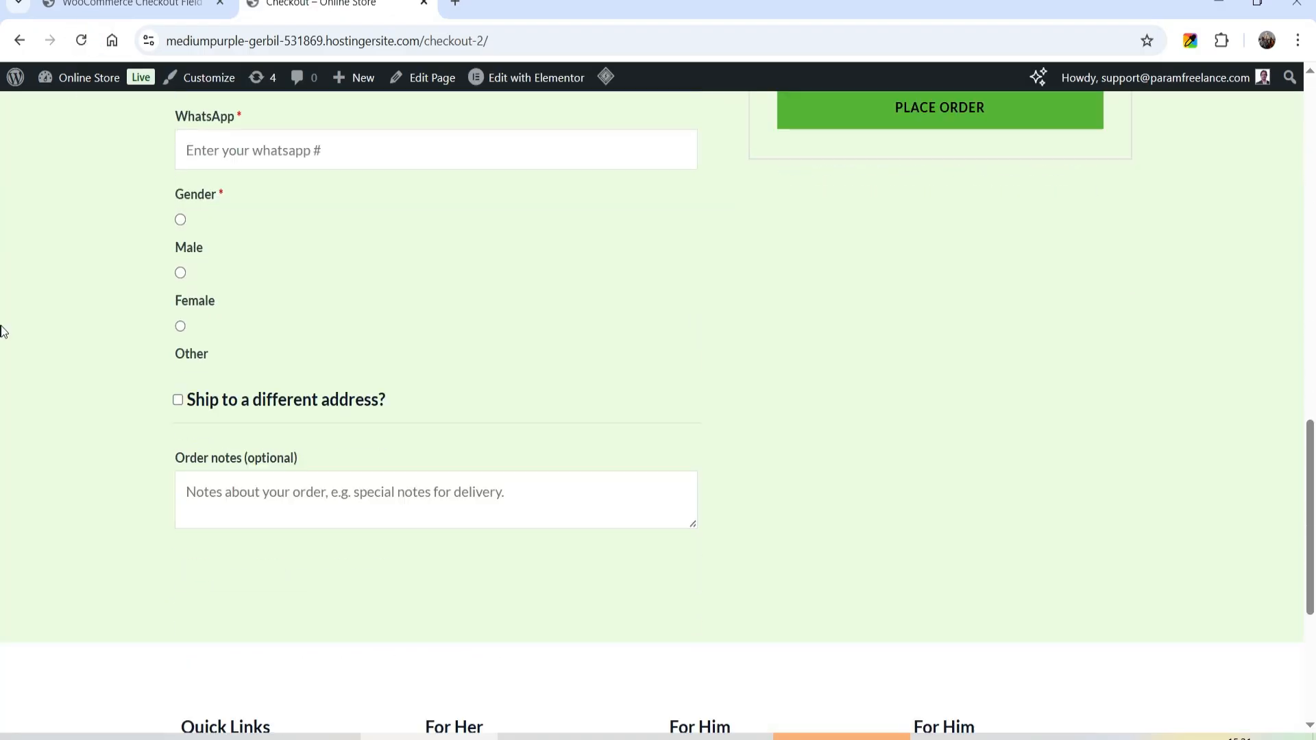
click(181, 214)
click(181, 266)
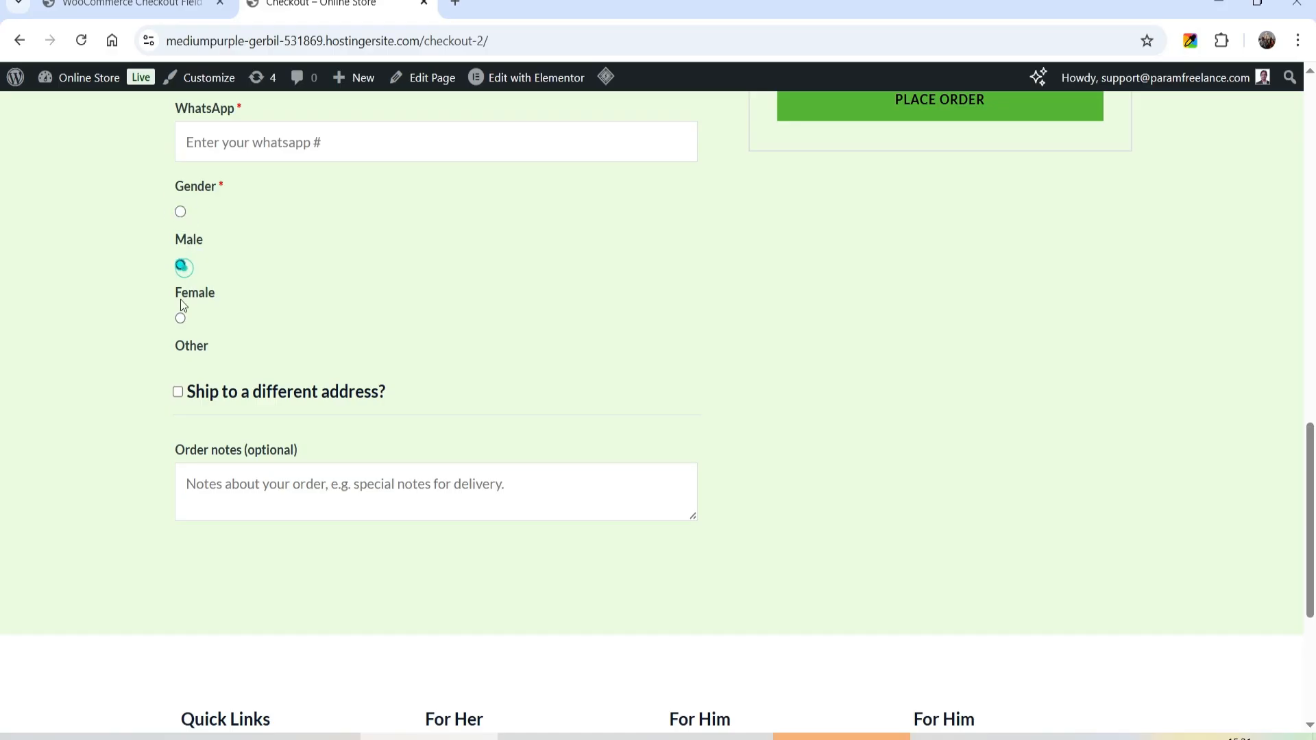
click(181, 320)
- Back in the checkout form editor, start a new Select billing field named billing_service_area with the label Service Area
click(84, 15)
scroll(823, 412, down, 9)
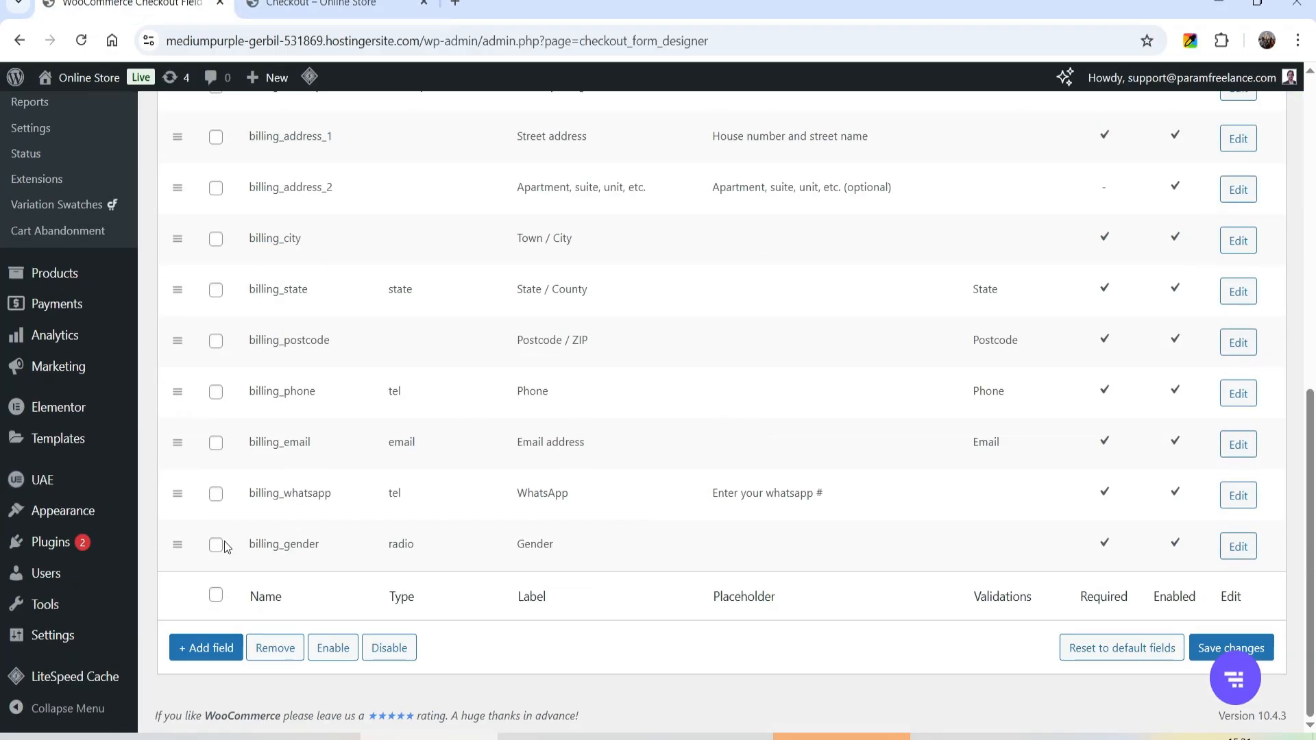
click(206, 644)
click(717, 224)
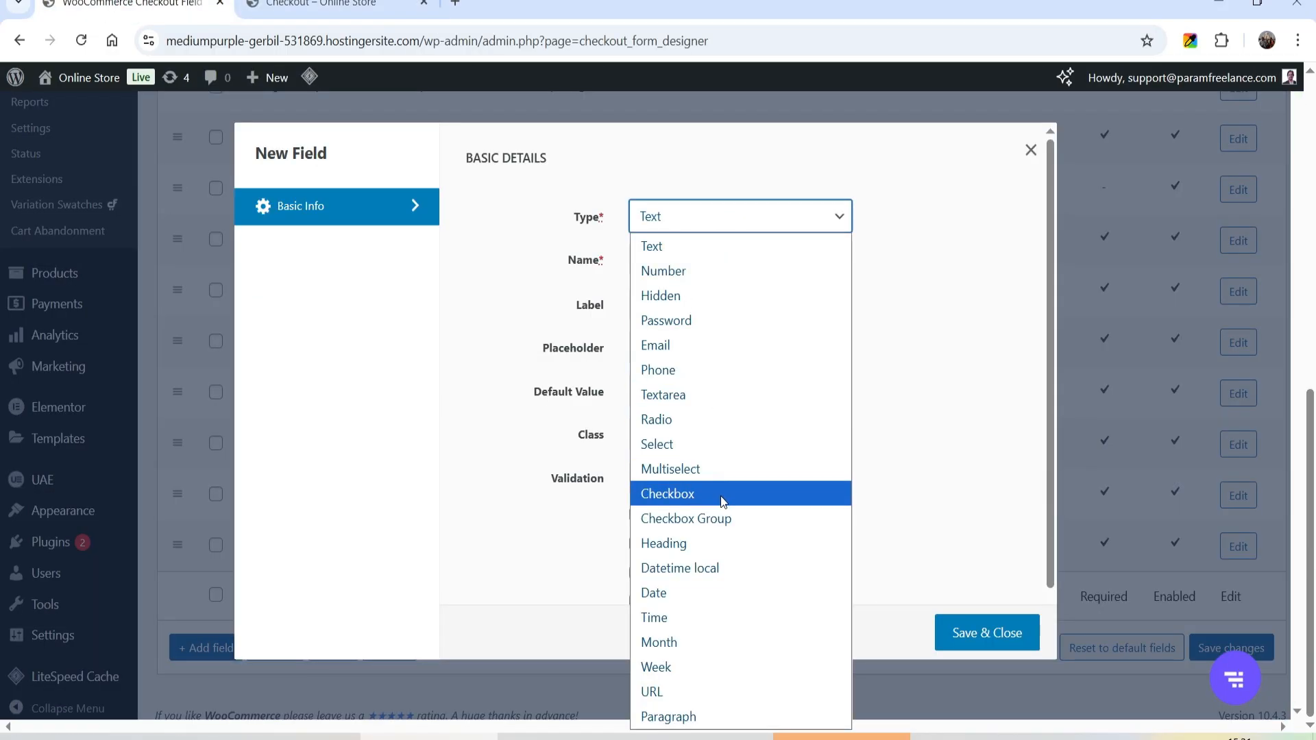
click(751, 449)
click(717, 261)
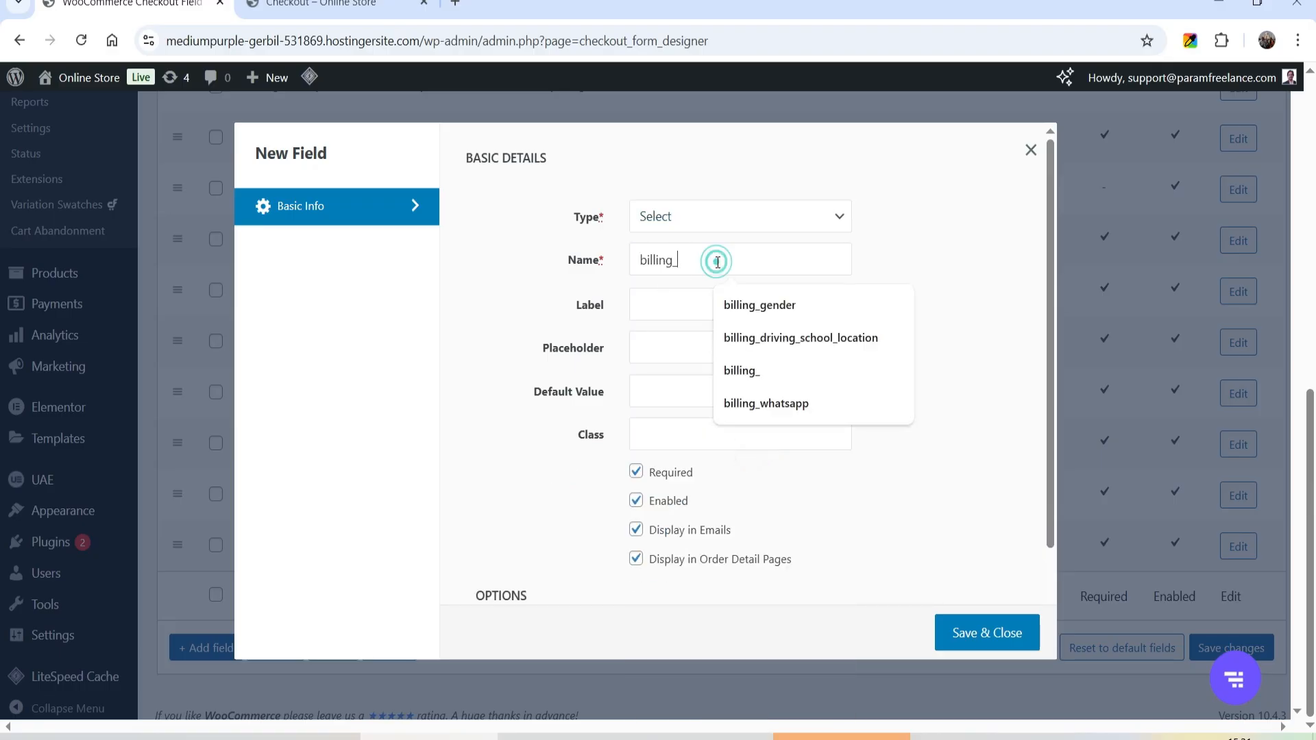
text(serv)
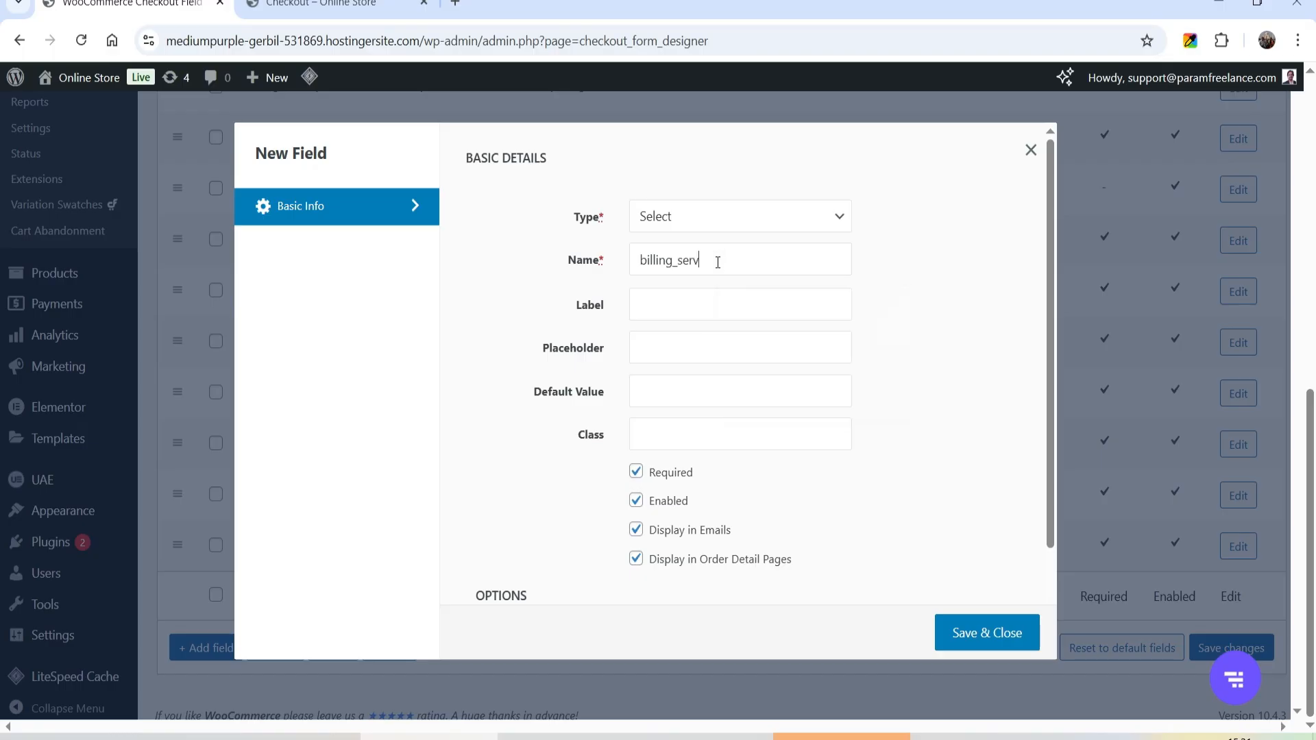
text(ice_area)
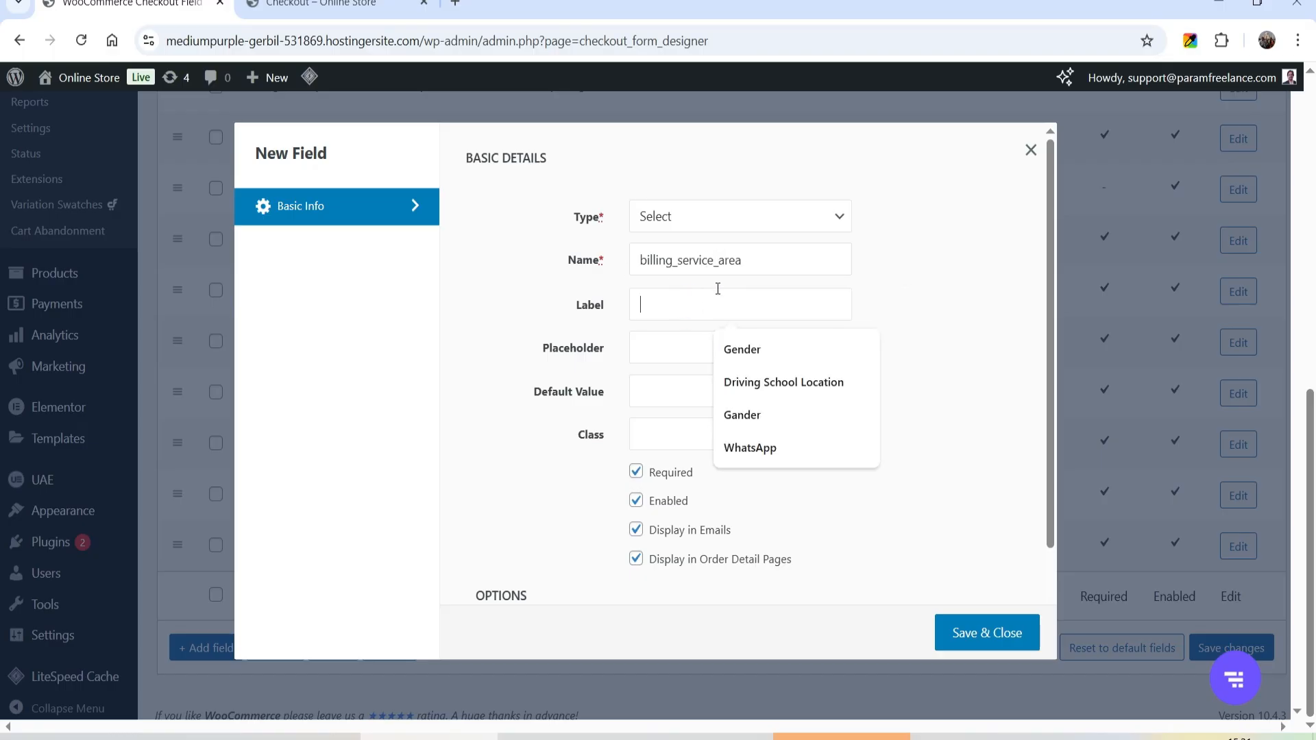
text(Service Area)
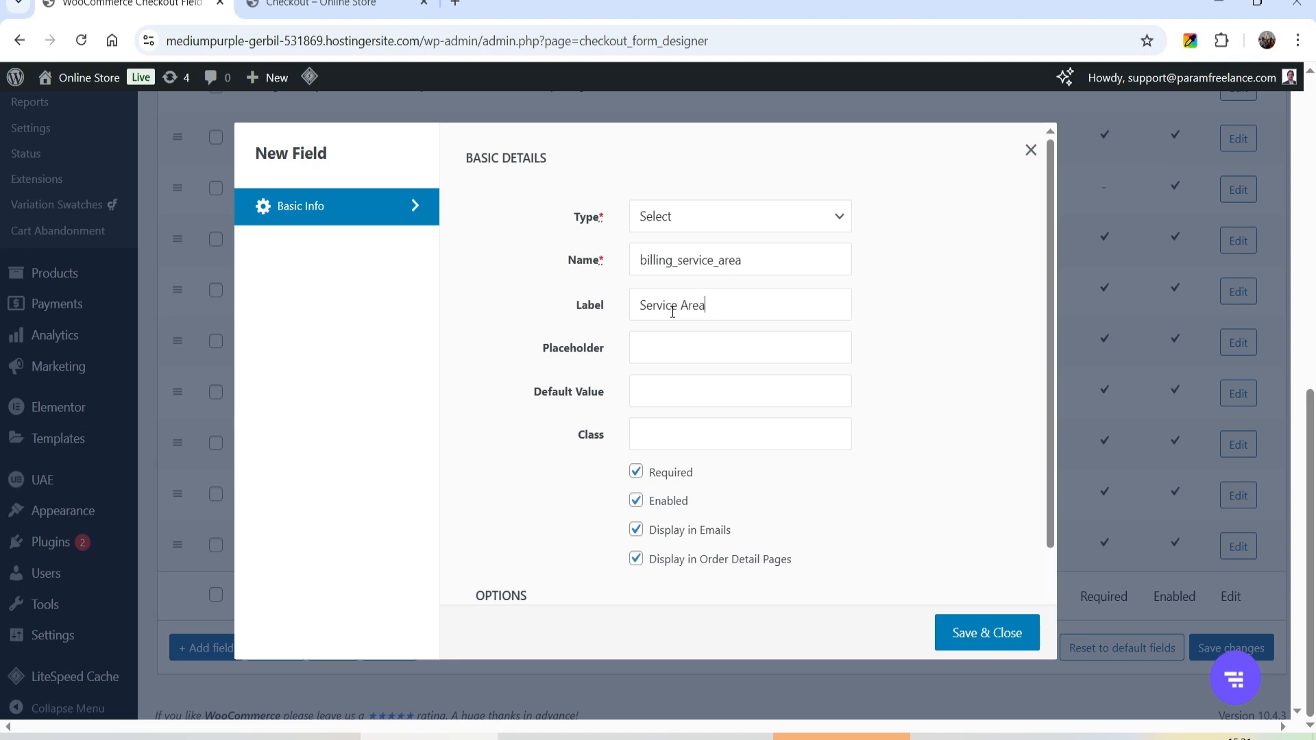
- Add a Dallas option to the Service Area field, using the same word for its value and text
scroll(761, 381, down, 2)
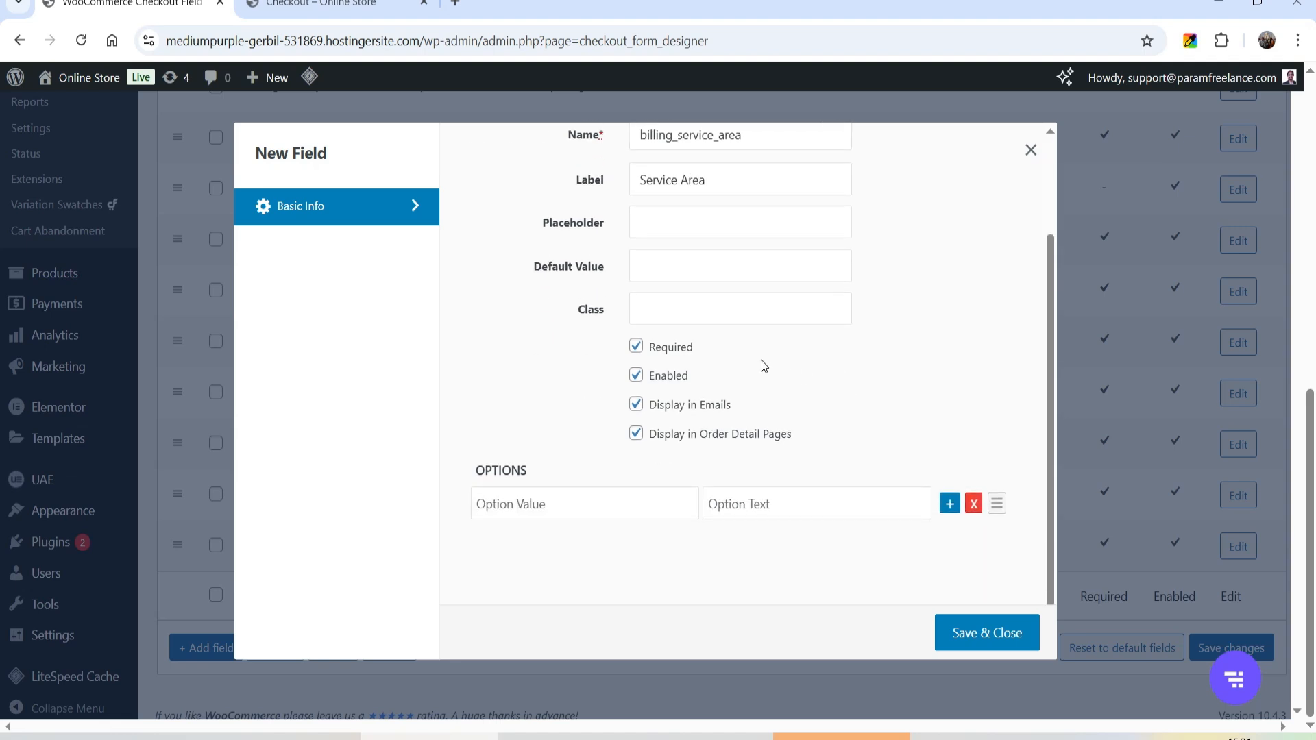
click(558, 503)
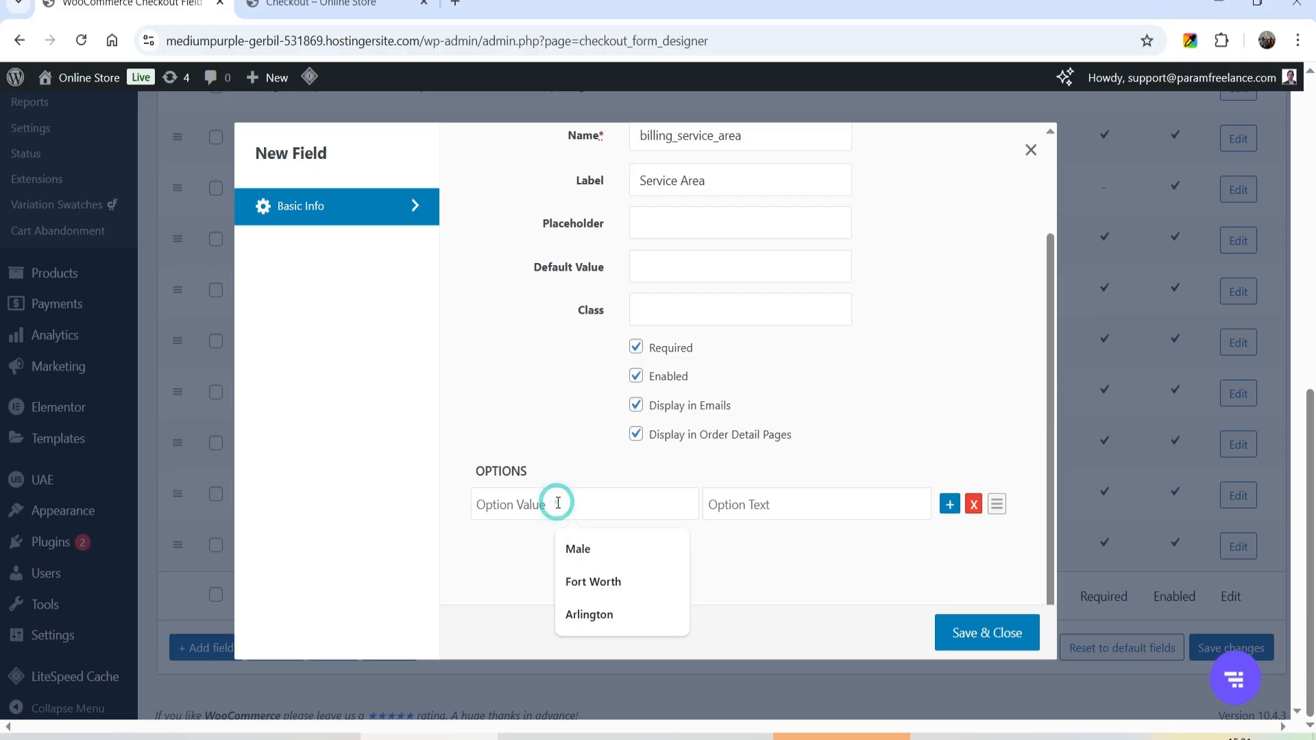
text(Dallas)
drag(556, 504, 247, 519)
key(ctrl+c)
click(784, 509)
key(ctrl+v)
- Add a second Service Area option with New York as both value and text
click(950, 505)
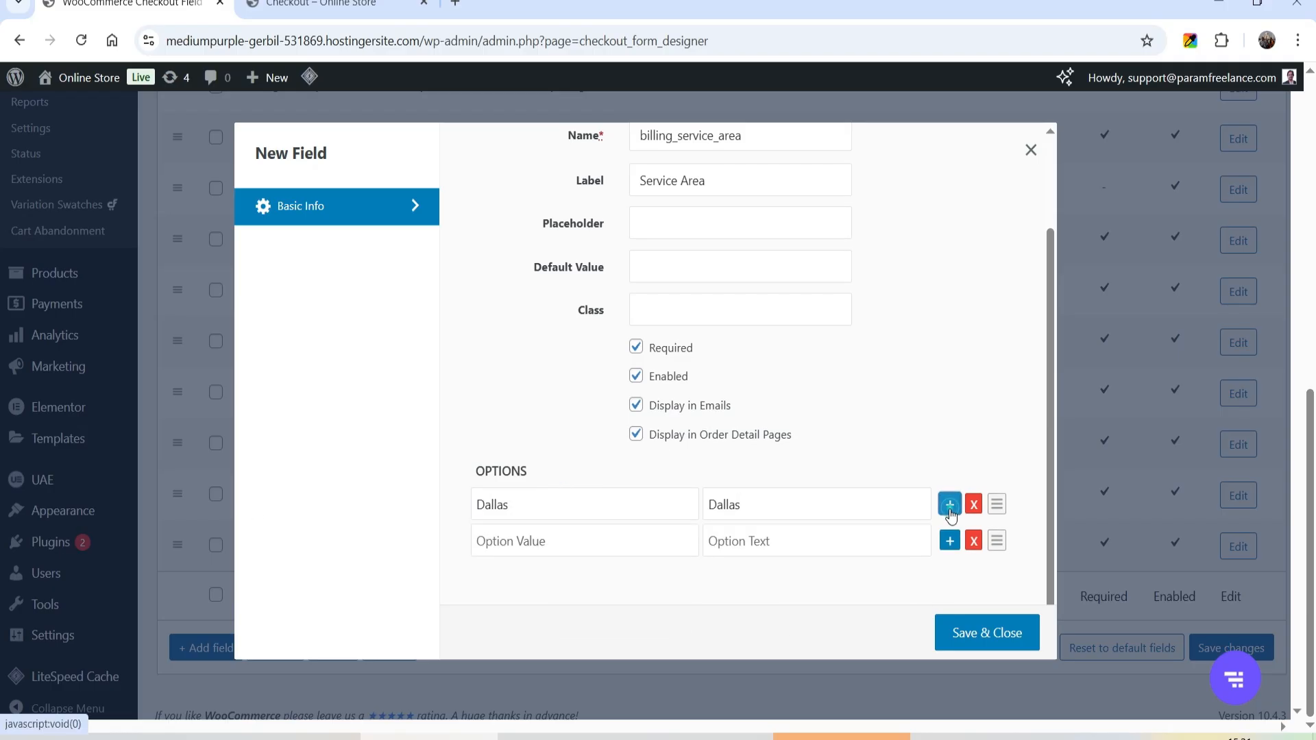
click(501, 534)
text(Ne)
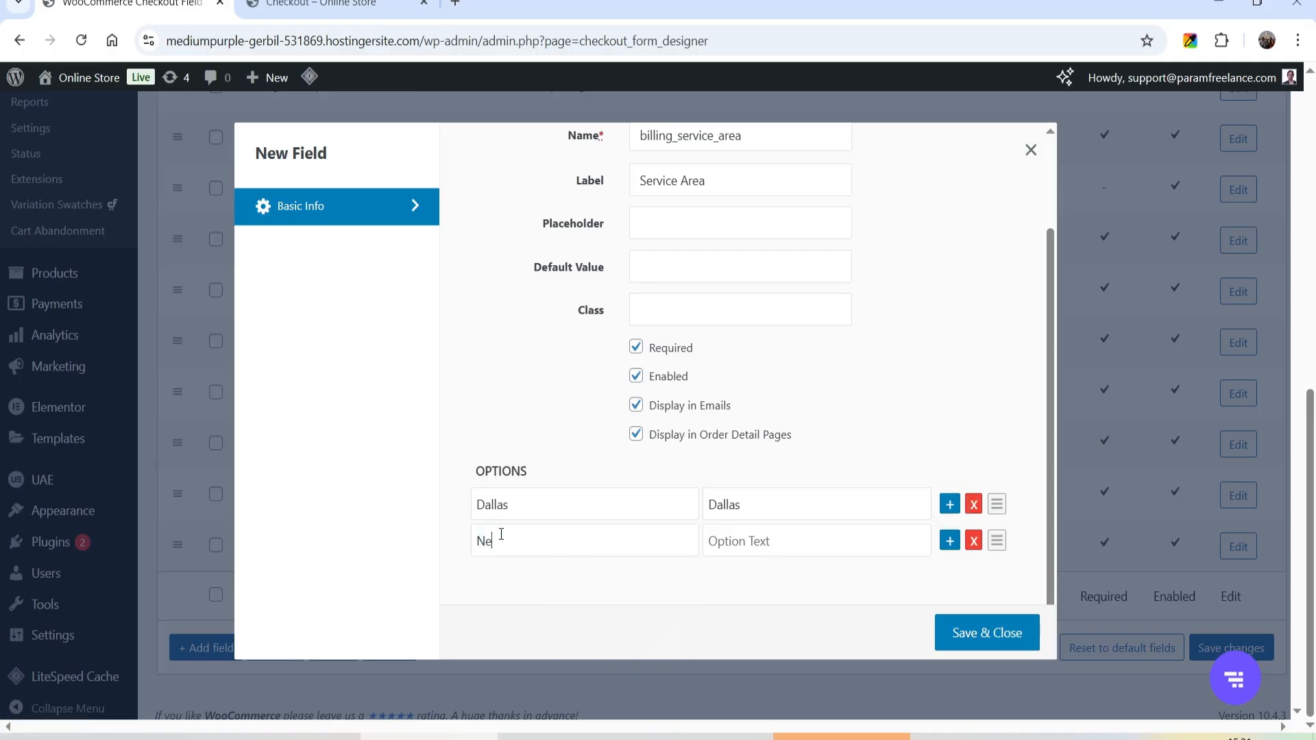
text(w York)
key(Tab)
text(New York)
- Add a third option with value and text Arlington, and save the Service Area field
click(950, 541)
click(588, 576)
text(Arlington)
key(Tab)
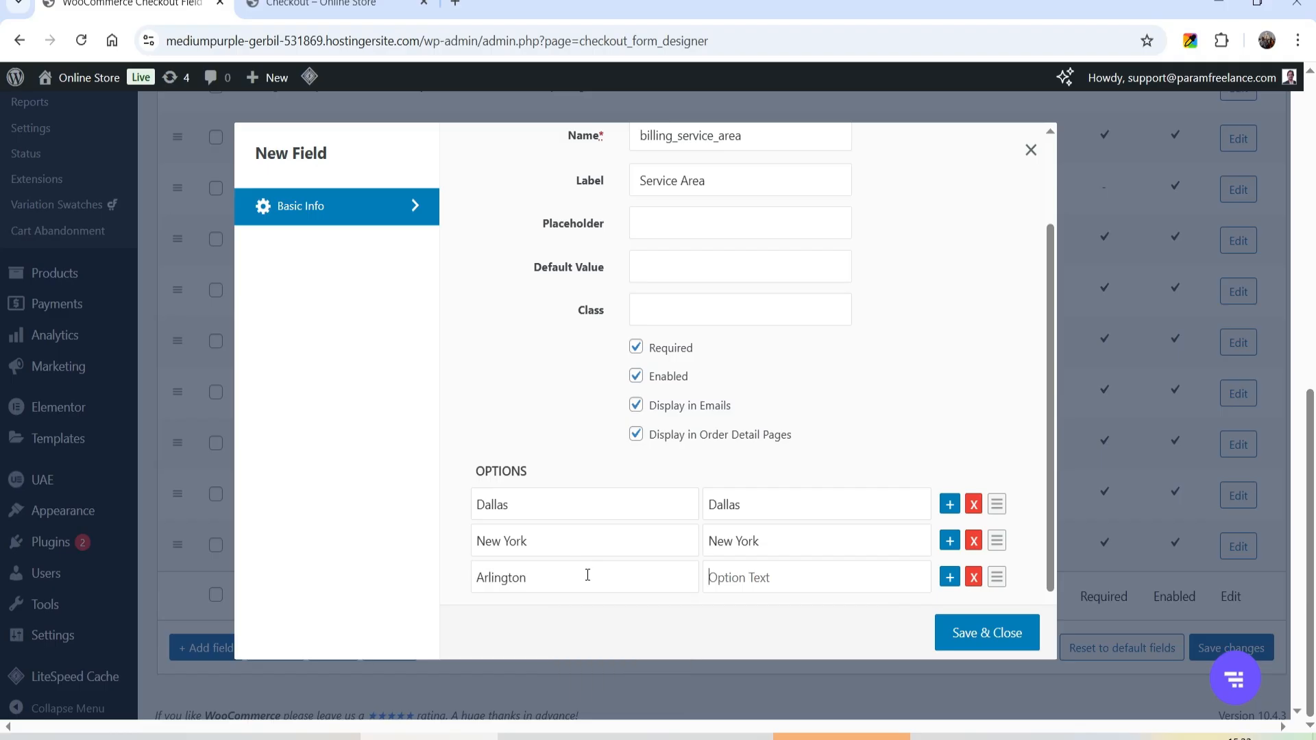
text(Ar)
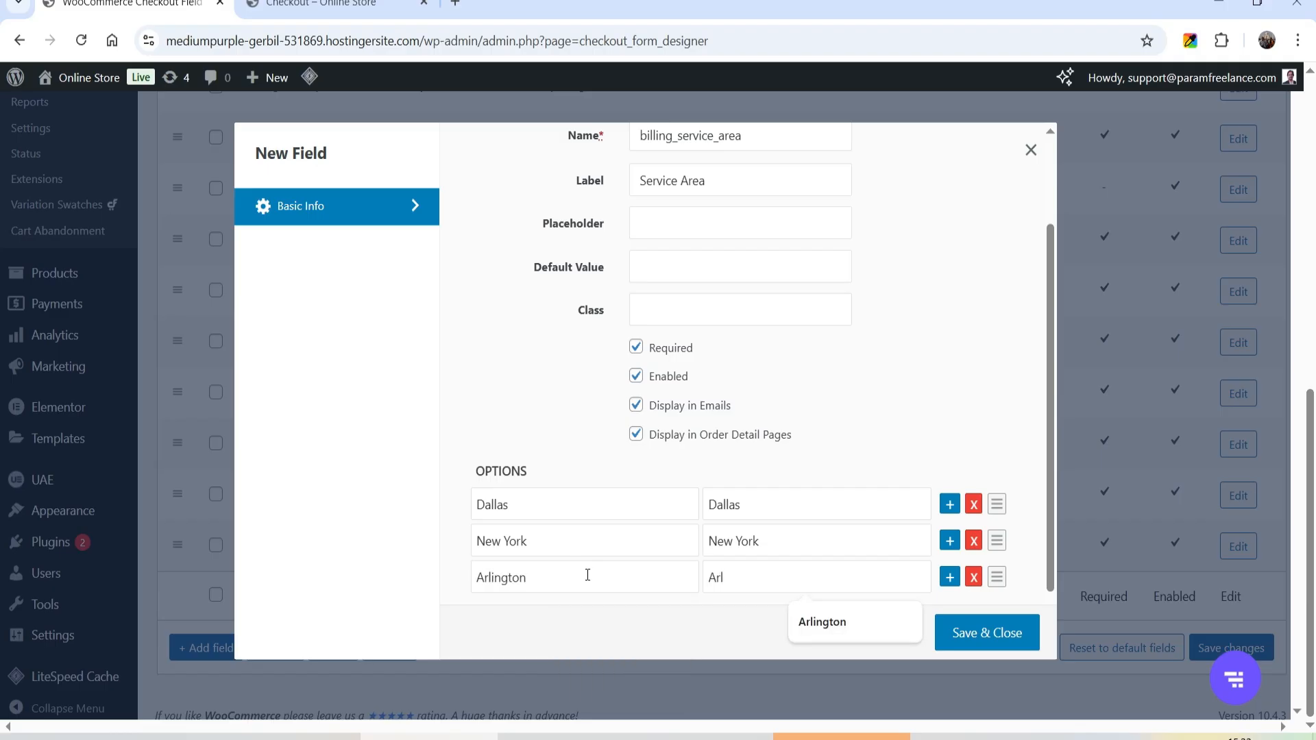
text(l)
key(Down)
key(Return)
scroll(829, 376, down, 1)
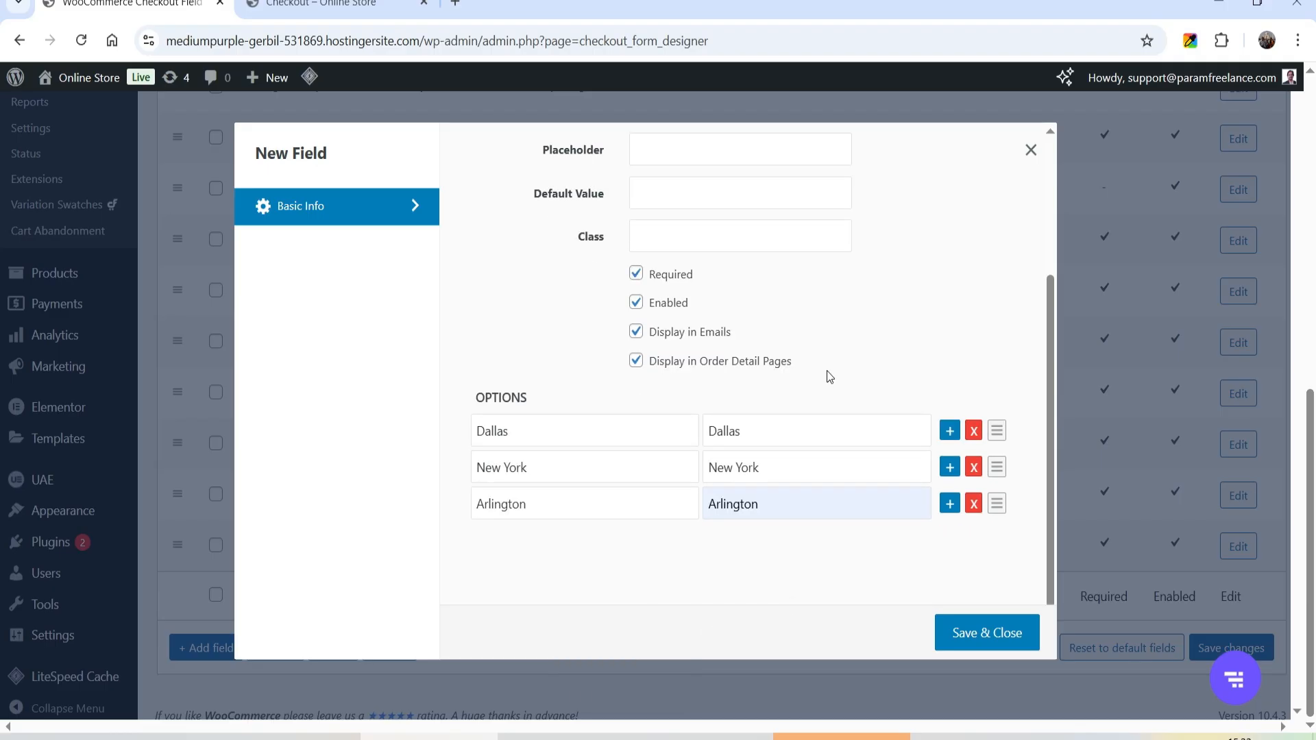
click(984, 636)
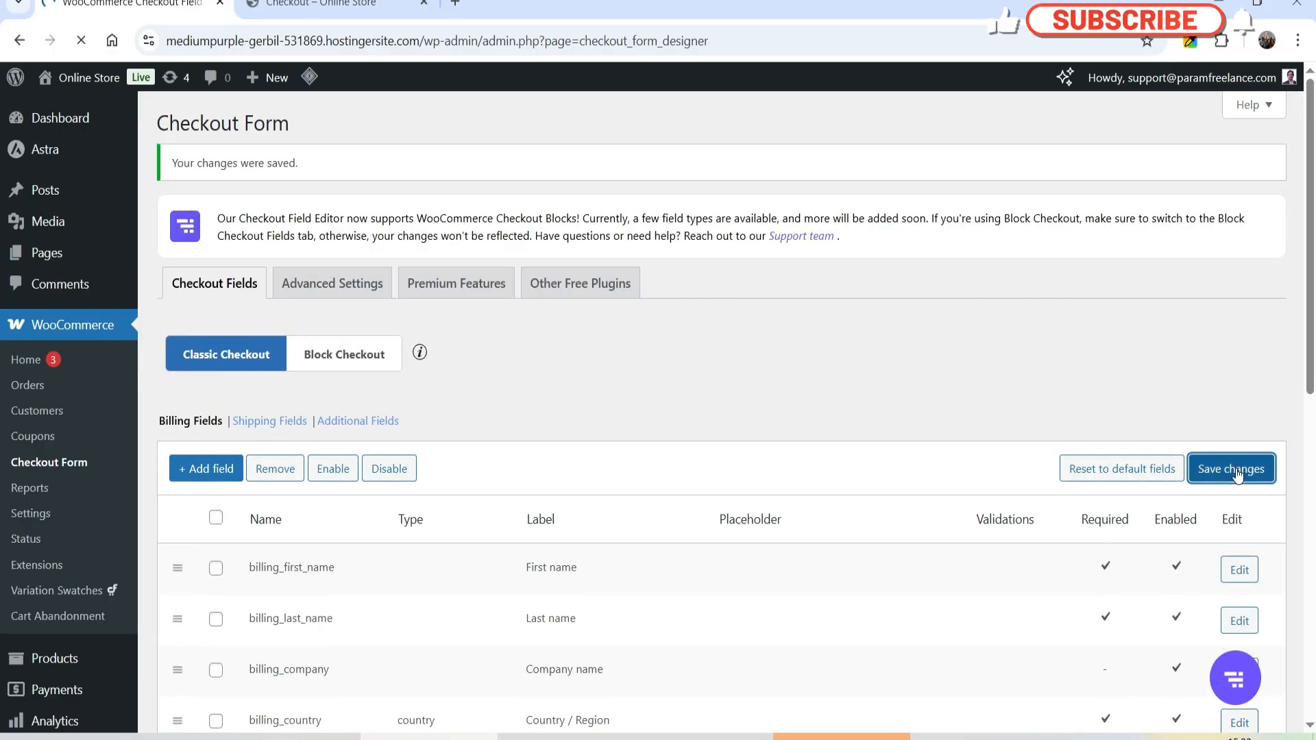
- Save the checkout form changes and try New York and Arlington in the Service Area list on the reloaded checkout page
click(1238, 475)
click(378, 5)
click(81, 41)
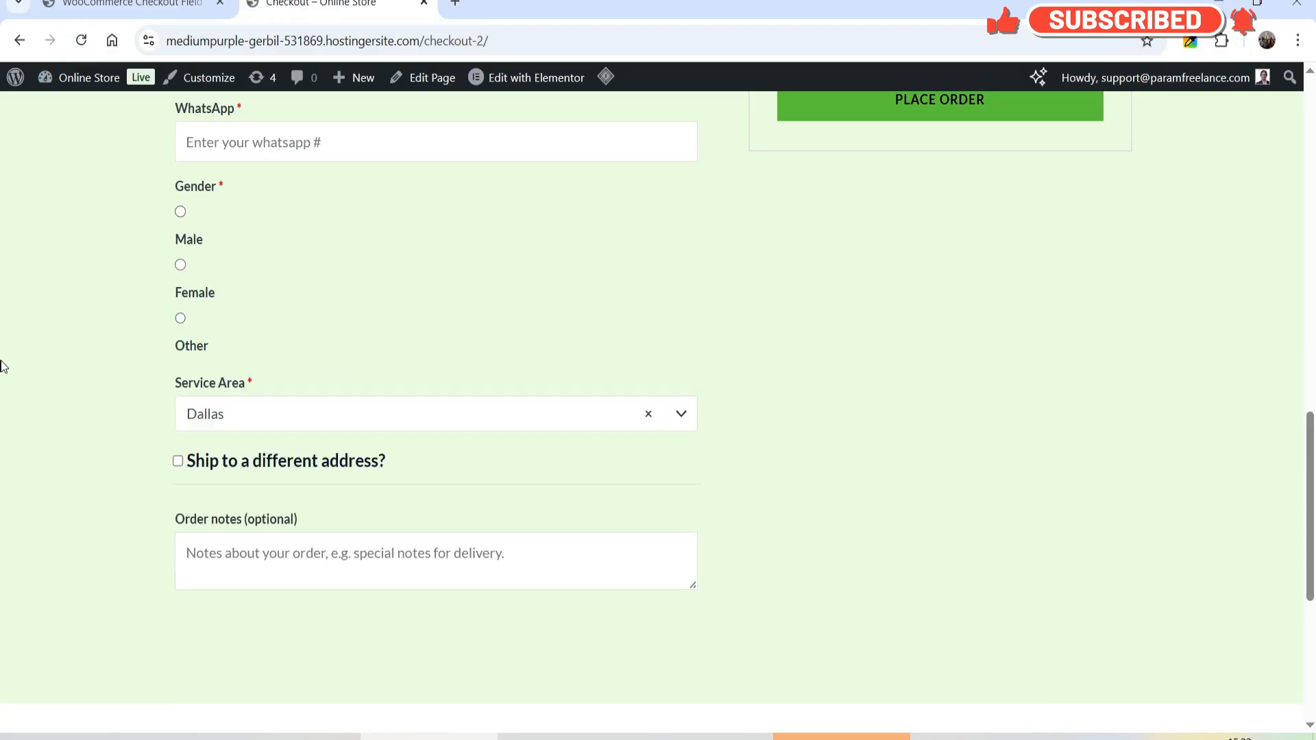
scroll(196, 342, down, 3)
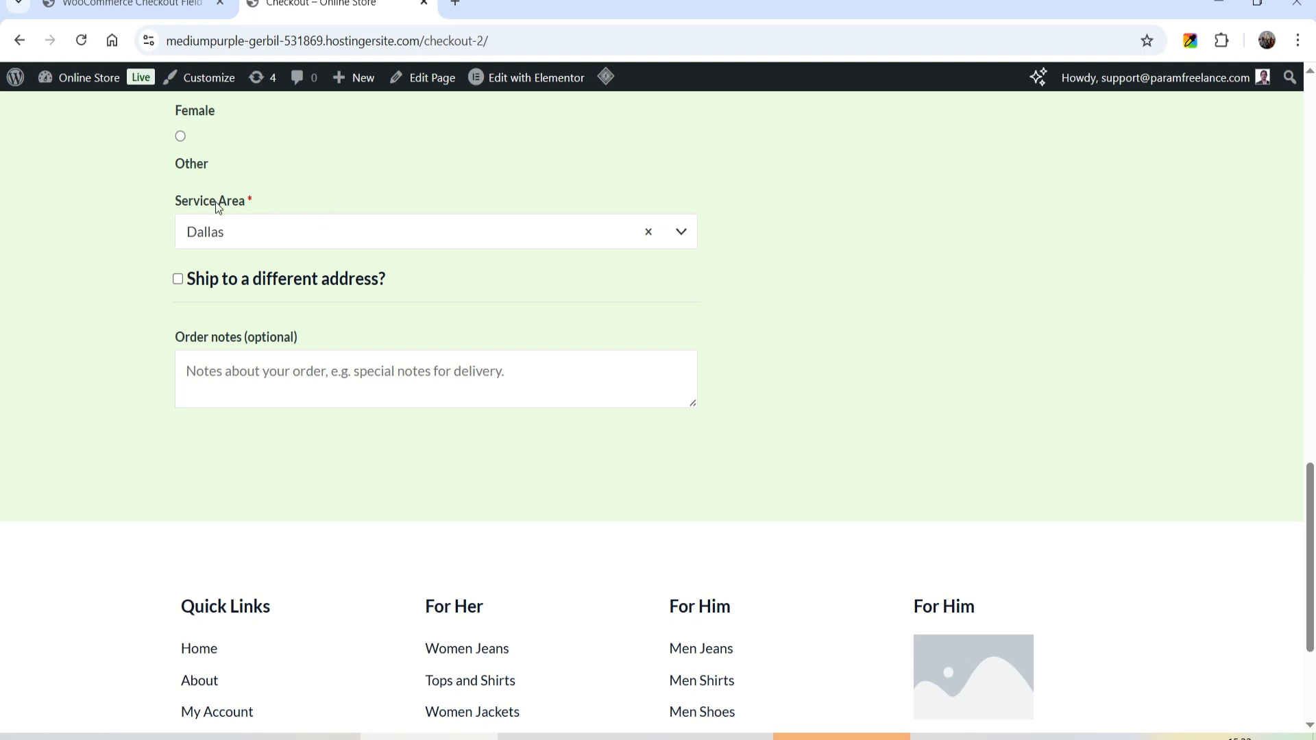
click(307, 235)
click(270, 340)
click(286, 236)
click(270, 379)
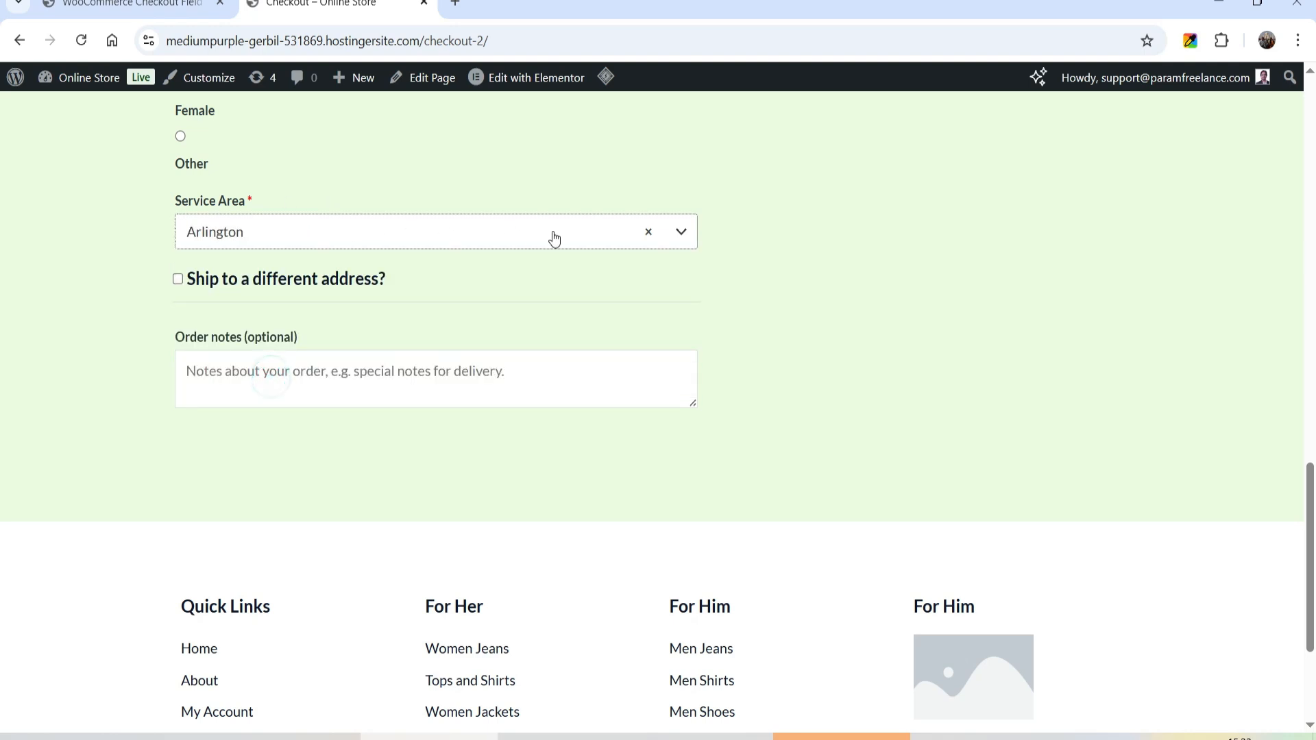
- Try the Female choice under Gender and the WhatsApp input on the checkout page
scroll(122, 267, up, 3)
click(180, 265)
scroll(118, 318, up, 3)
click(259, 324)
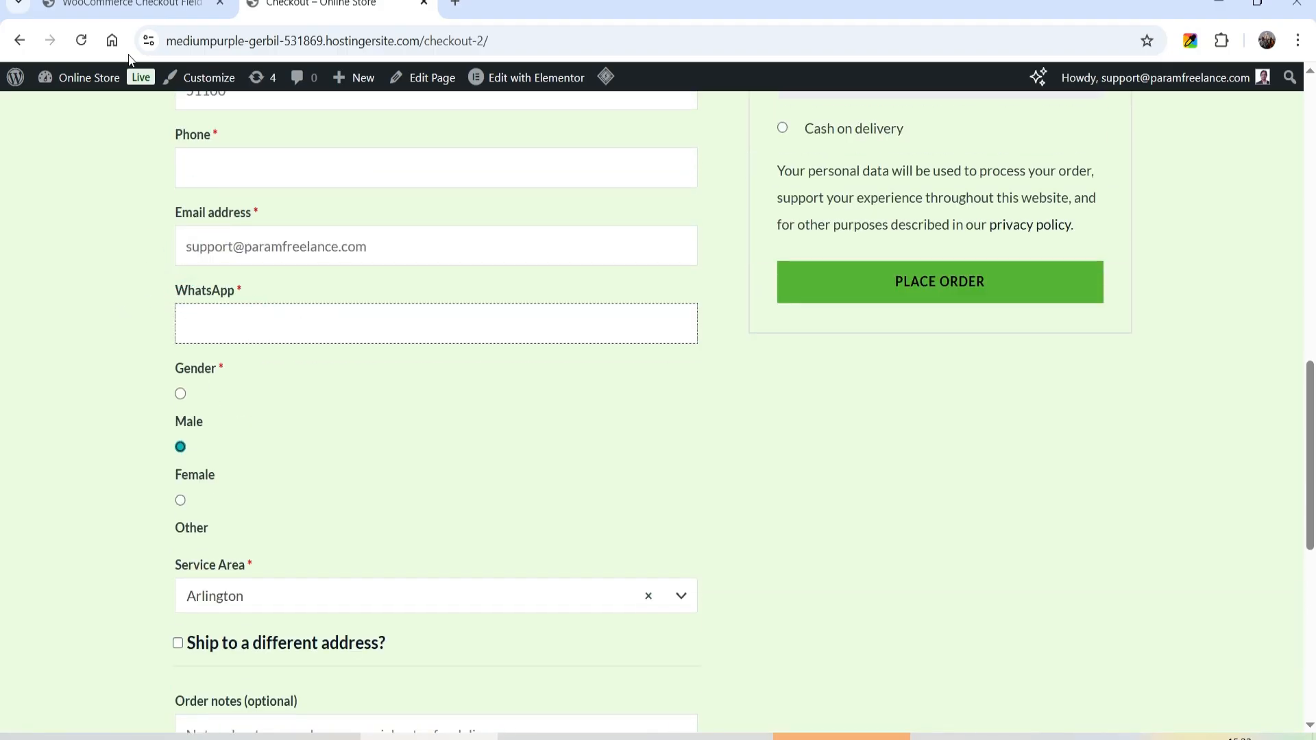
- Return to the checkout form editor and review its billing fields and shipping fields
click(124, 5)
scroll(444, 330, down, 10)
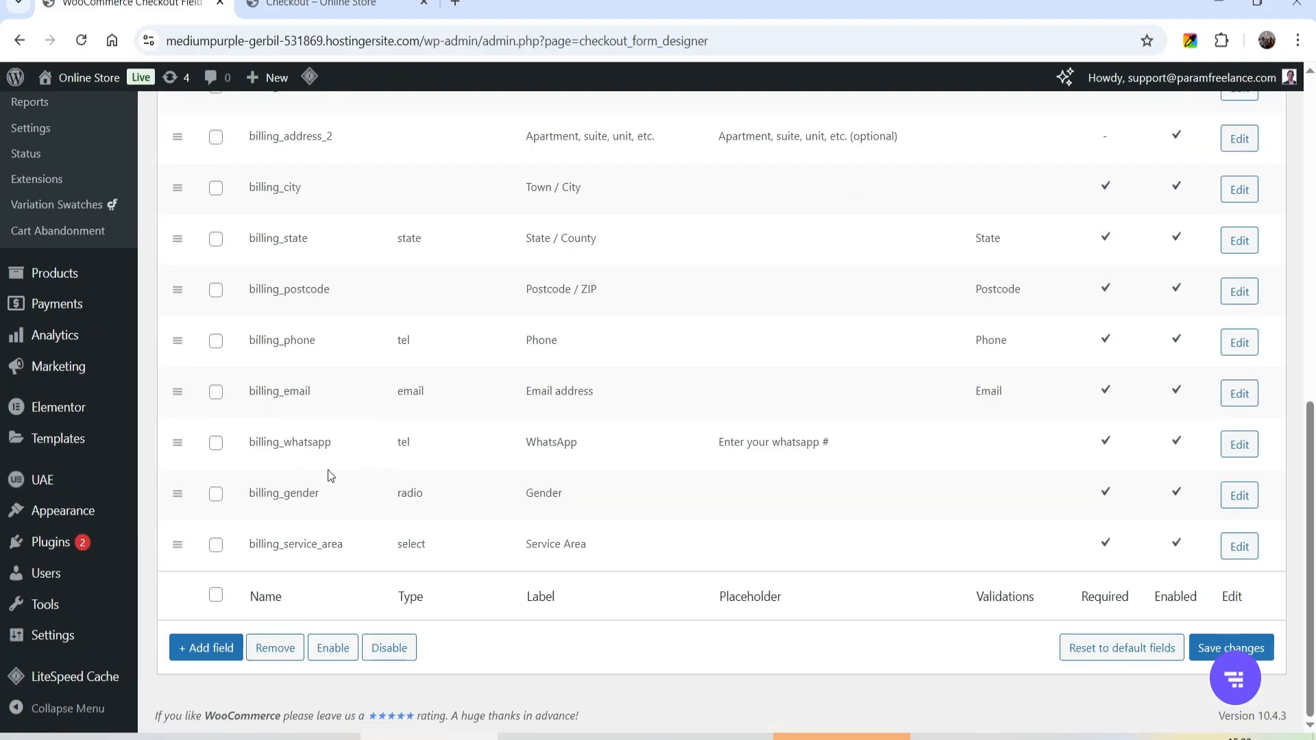
scroll(459, 396, up, 7)
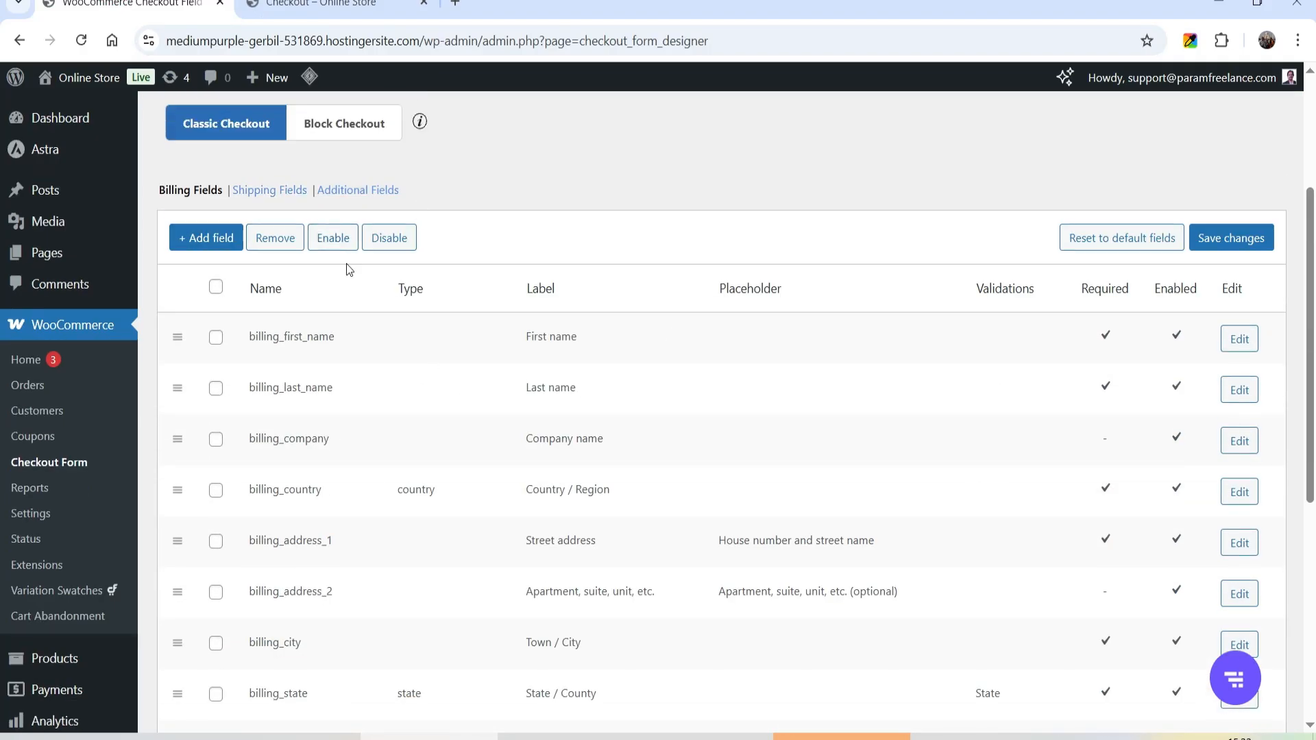
click(269, 190)
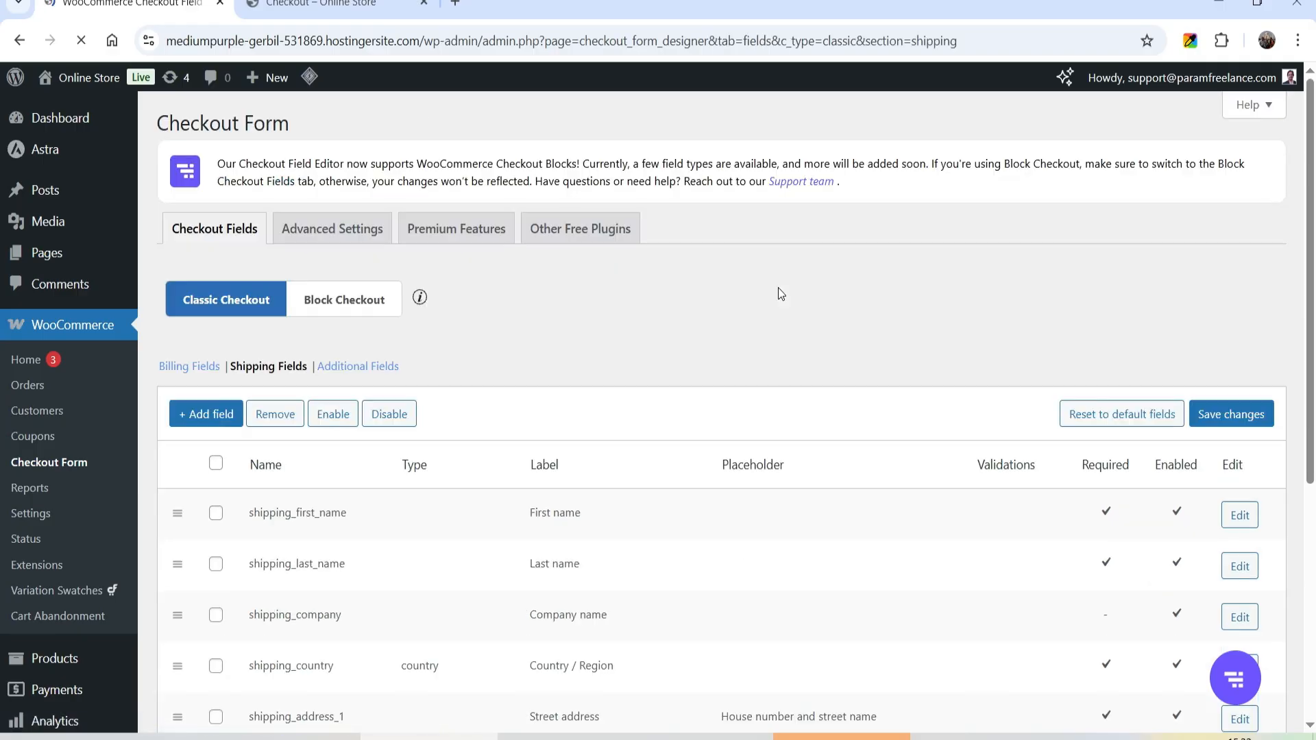
scroll(488, 296, down, 5)
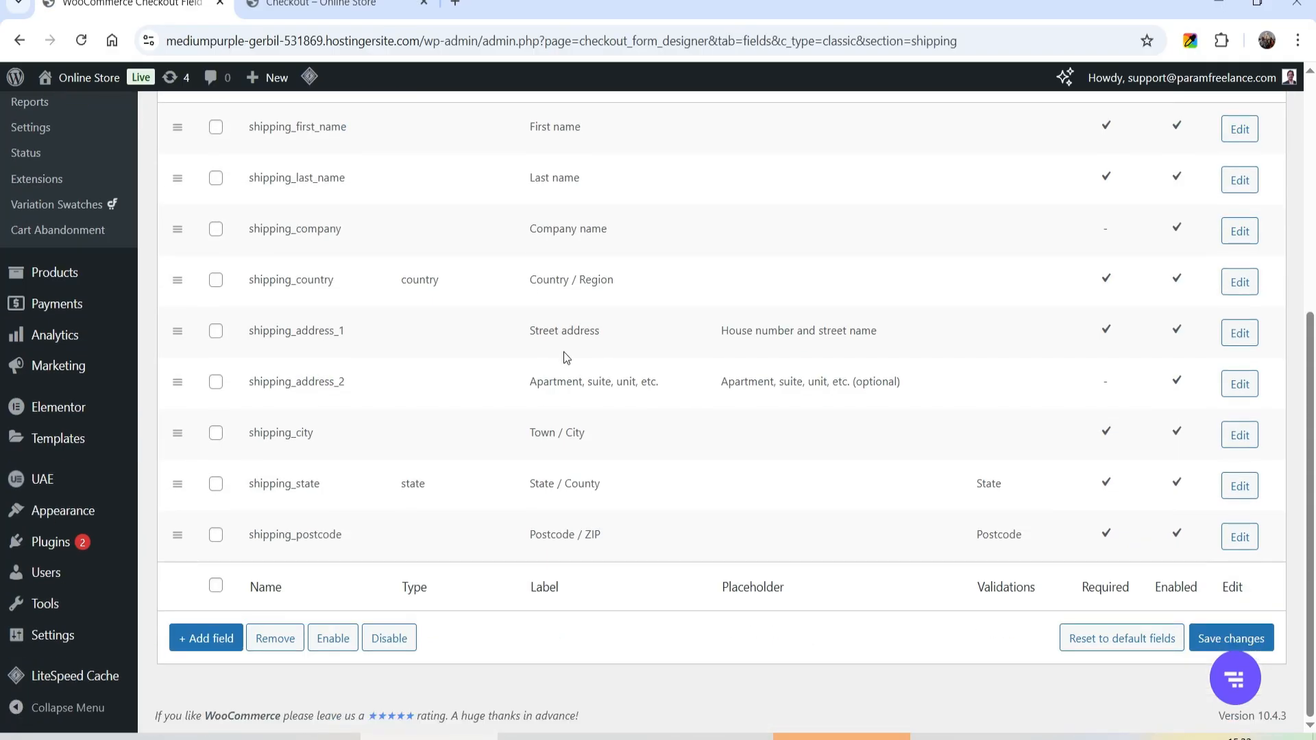
scroll(564, 352, up, 5)
scroll(591, 362, down, 5)
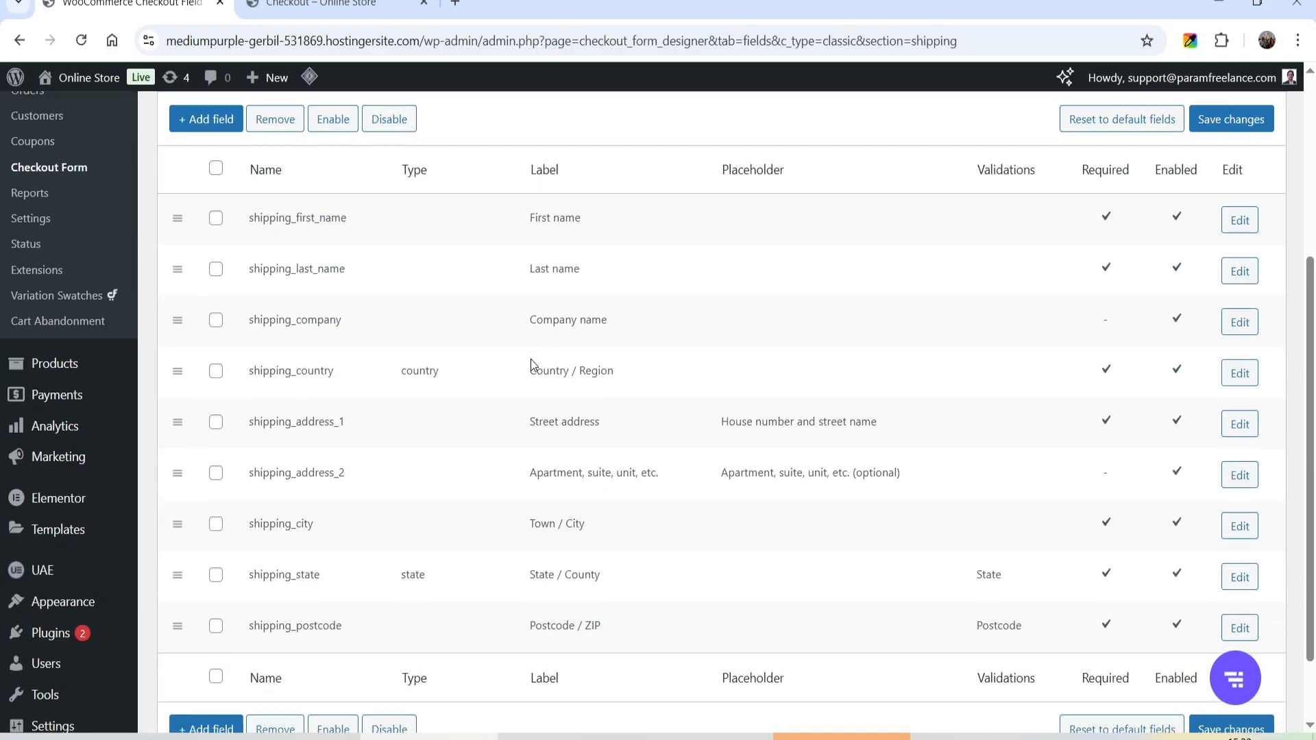
scroll(724, 417, up, 6)
- In the additional fields section, start a new Heading field named additional_heading
click(376, 367)
scroll(594, 342, down, 4)
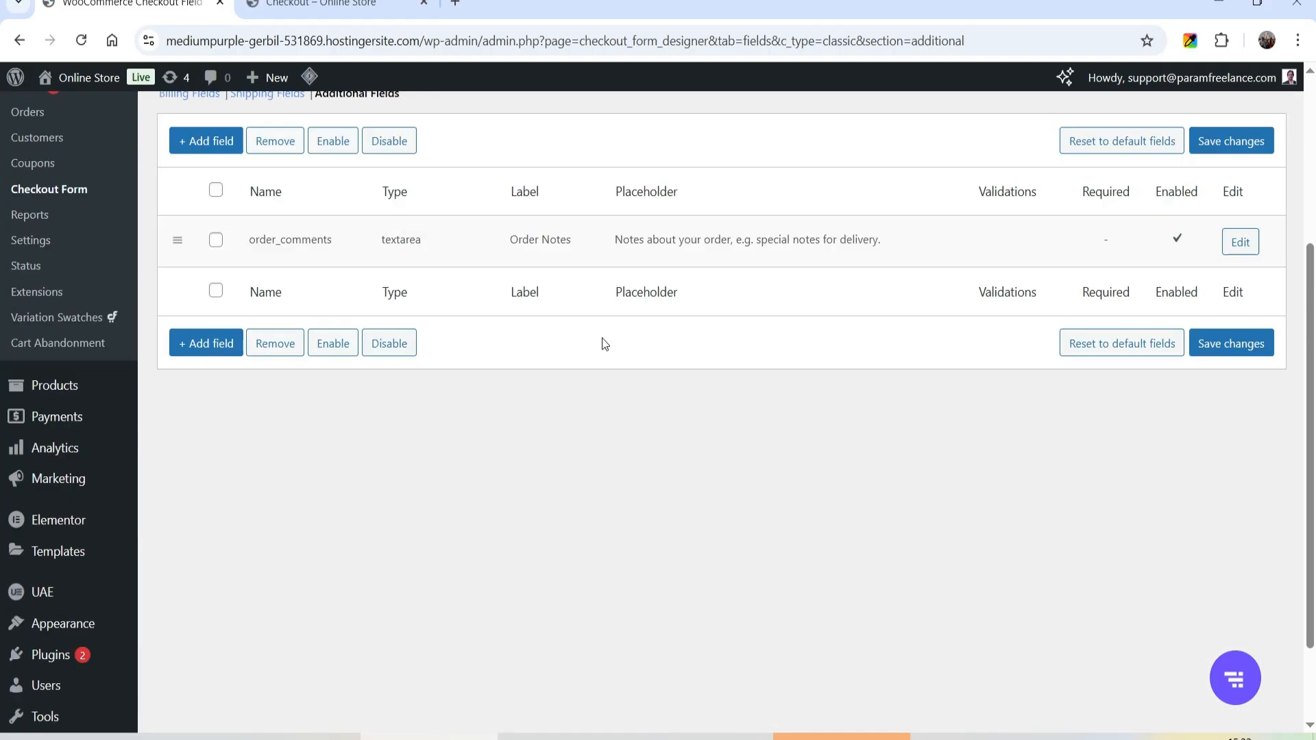
click(211, 350)
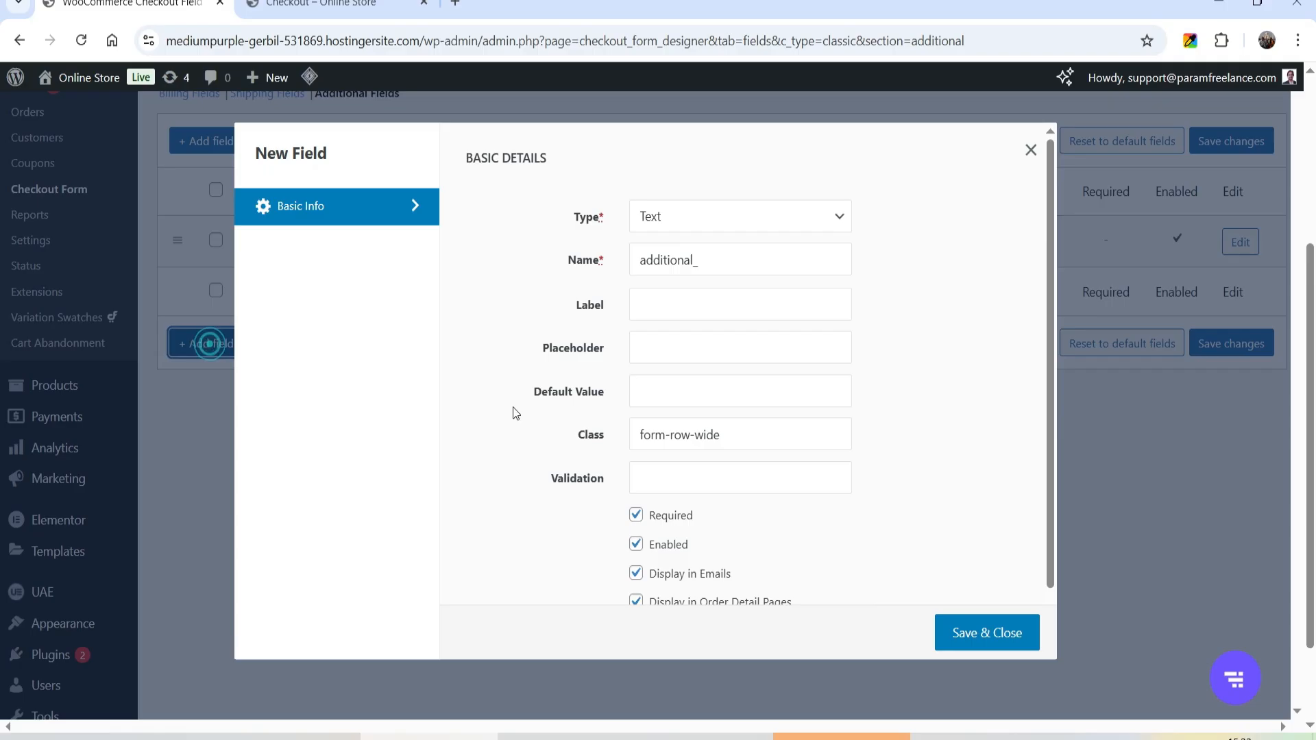
click(703, 223)
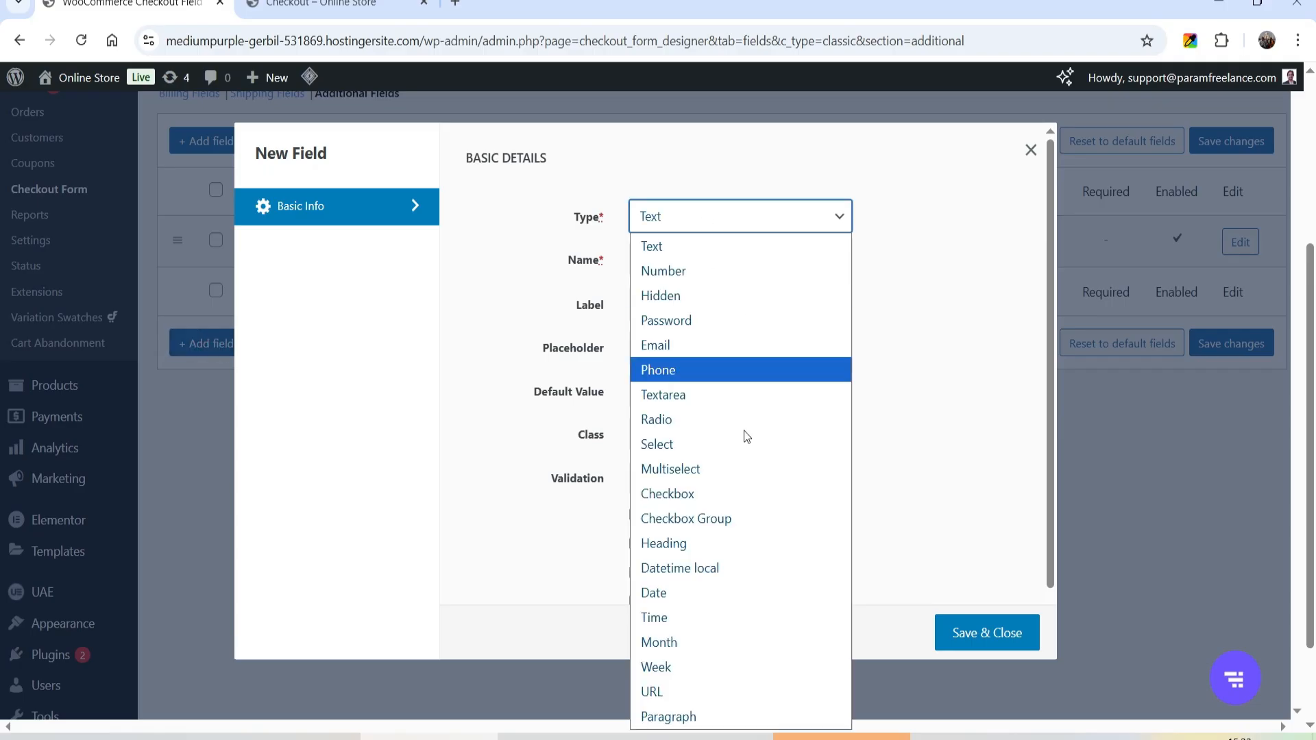
click(731, 538)
click(720, 259)
text(heading)
- Label the heading field "This is additional field Heading", set its title type to H4, and save it
click(678, 305)
text(This is additional field Heading)
click(704, 348)
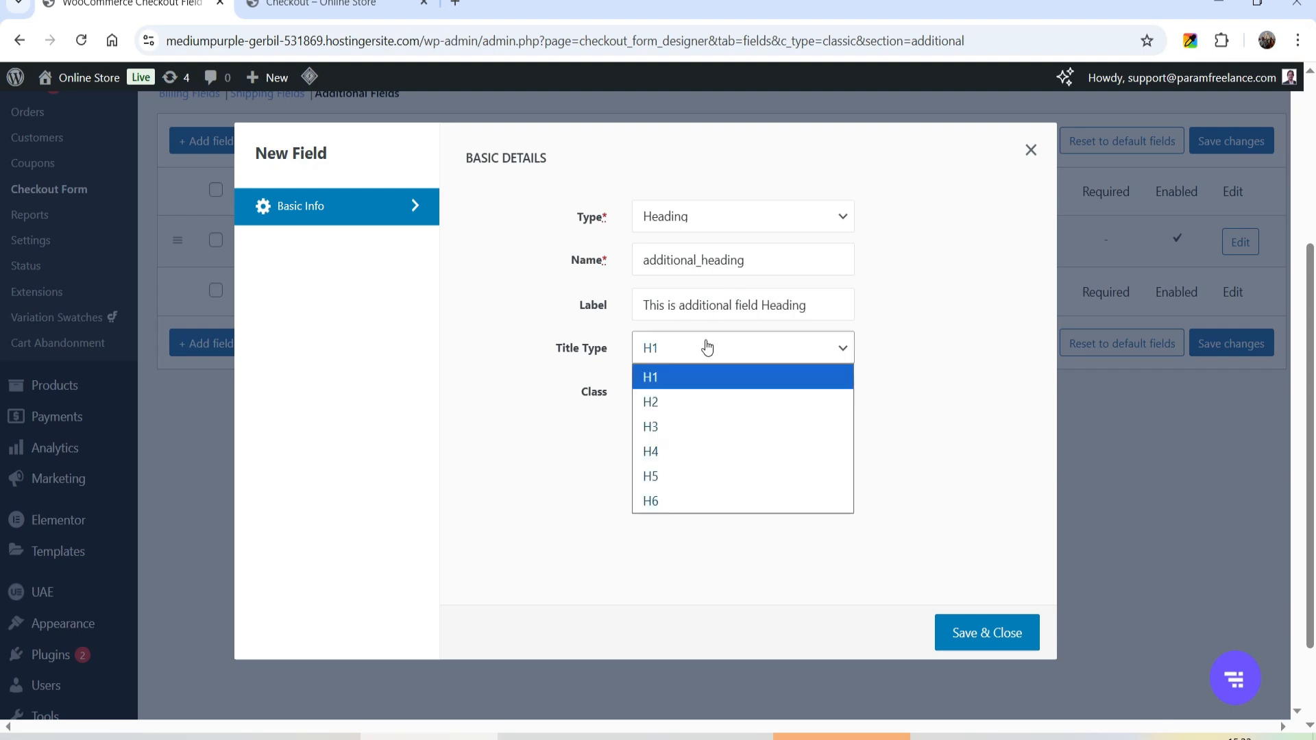
click(698, 450)
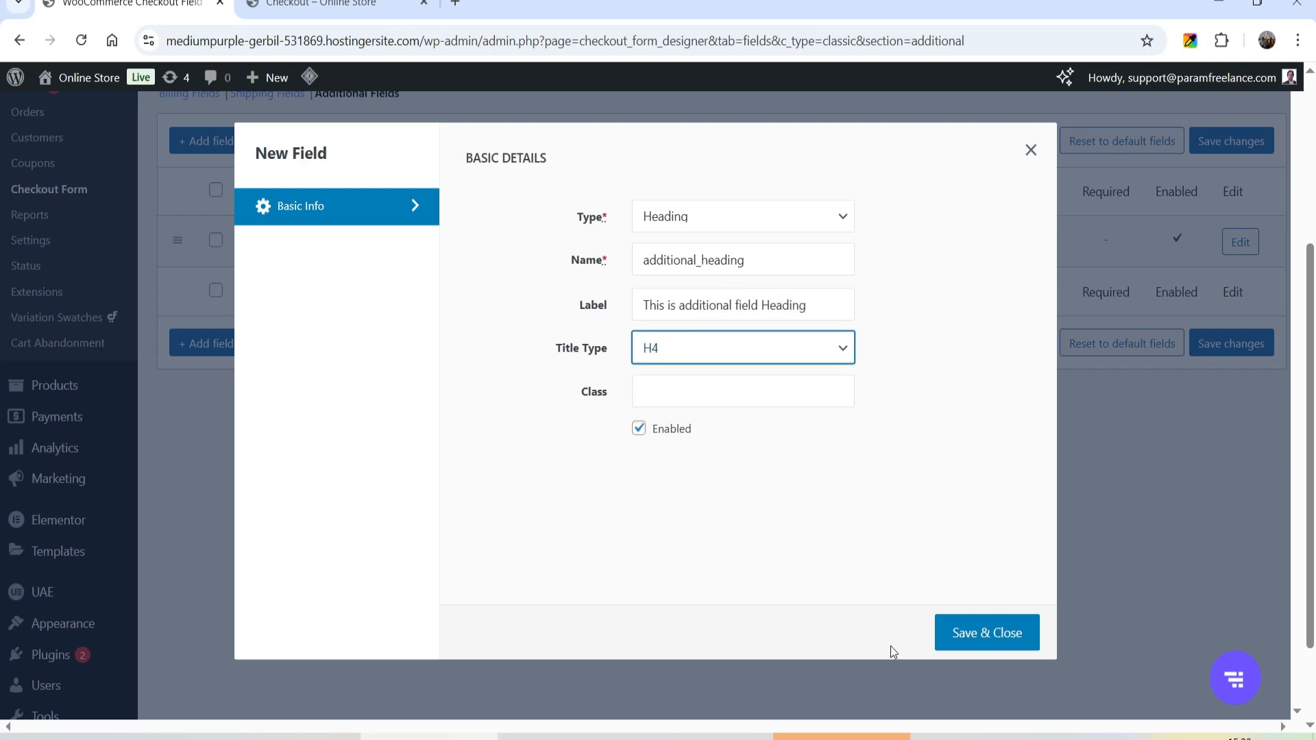
click(987, 631)
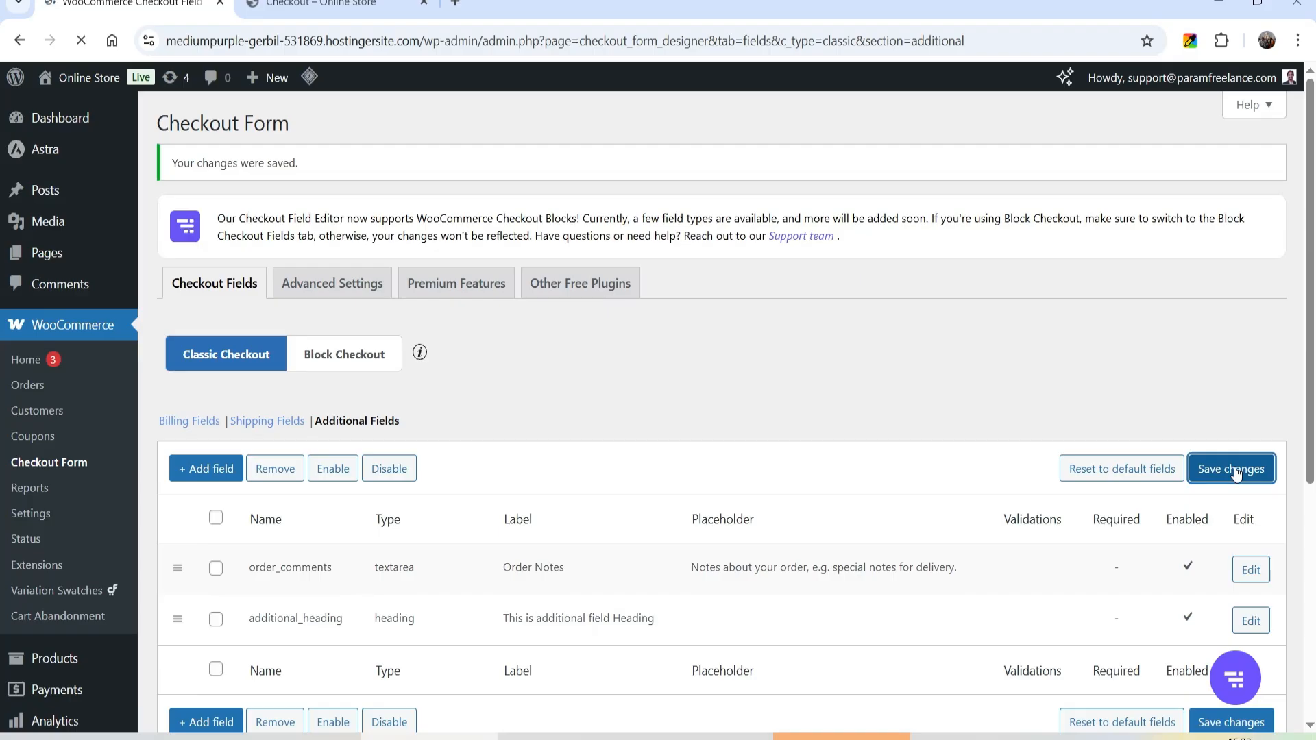
- Reload the checkout page and check the new heading below the order notes
click(343, 6)
click(81, 40)
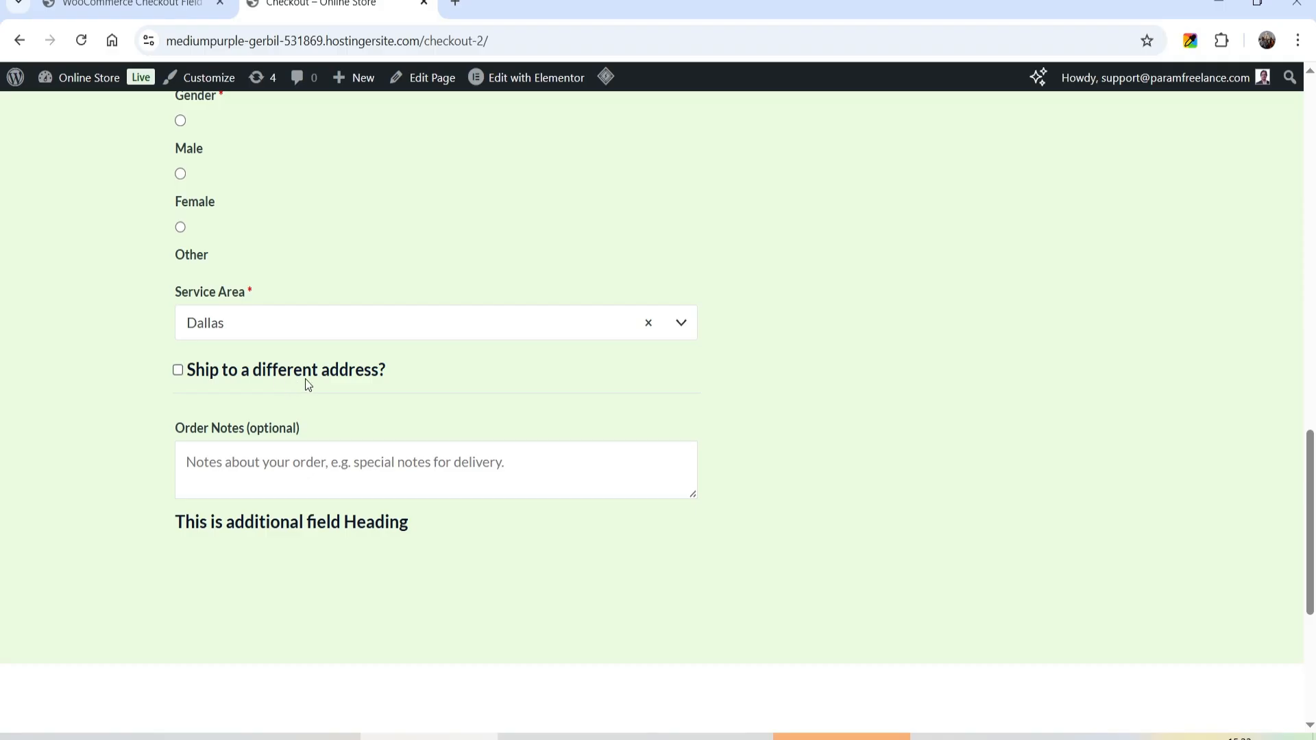
drag(176, 523, 443, 533)
click(440, 530)
- Back in the additional fields editor, start a new Date field named additional_ship_date
click(130, 4)
scroll(641, 274, down, 4)
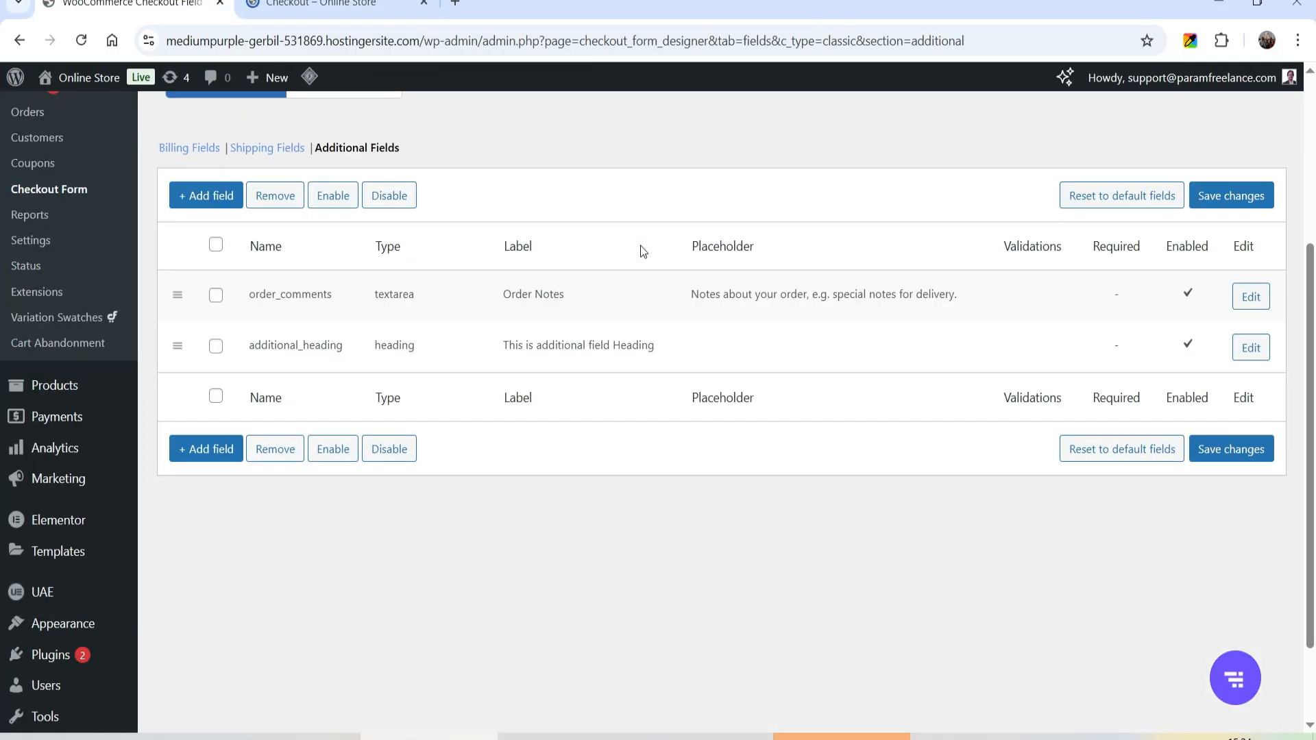
scroll(599, 270, up, 1)
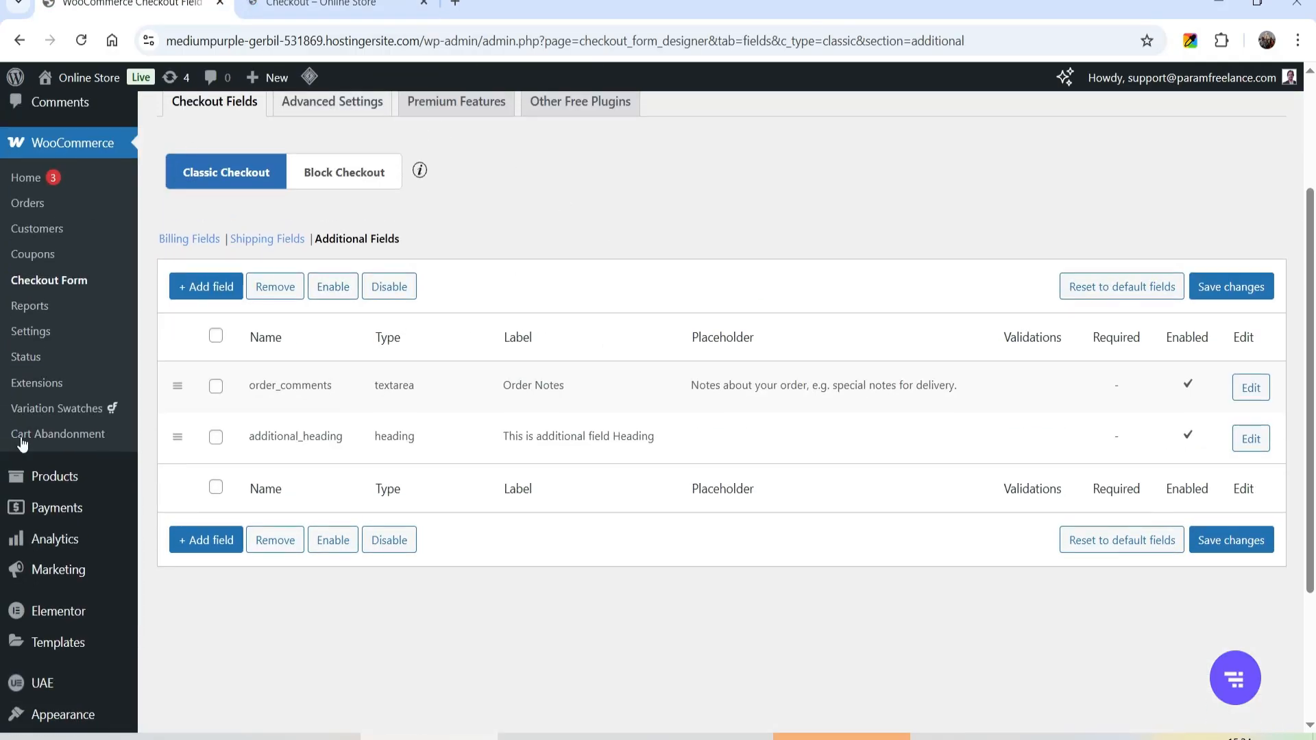
click(199, 545)
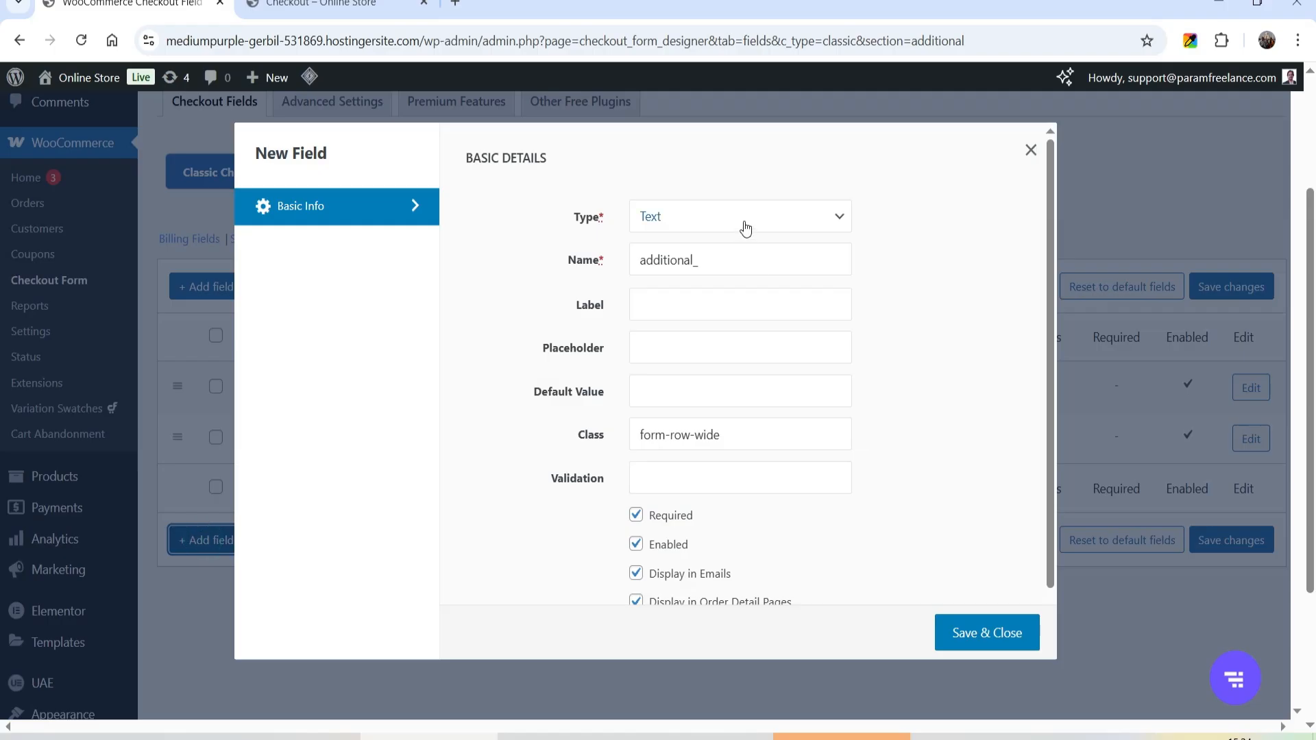
click(746, 229)
click(734, 595)
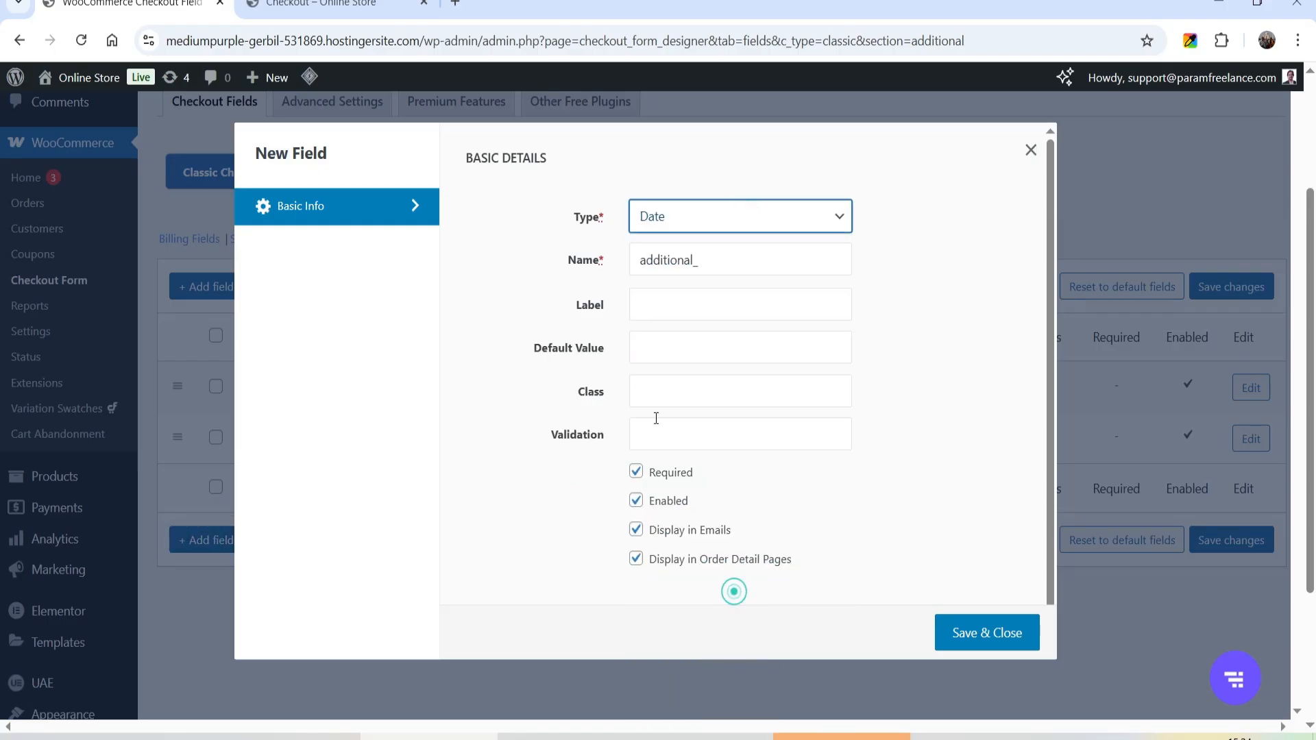
click(734, 260)
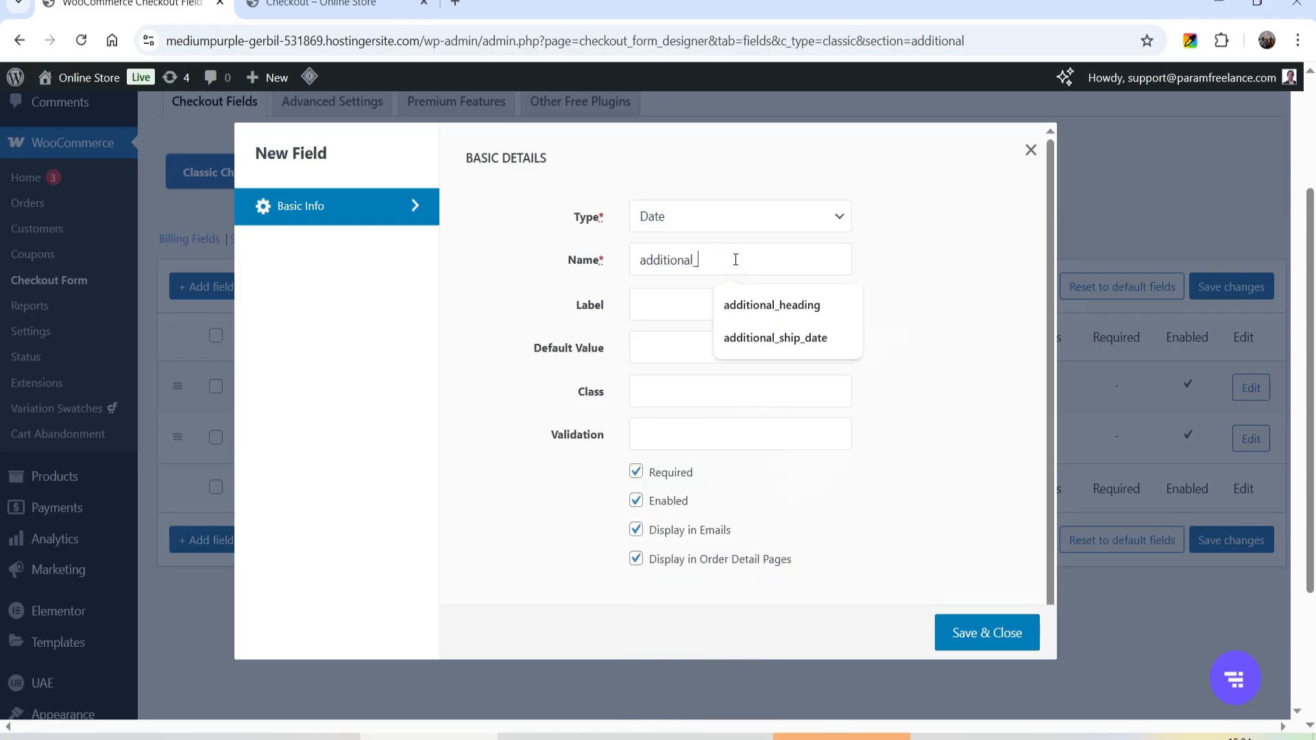
click(759, 340)
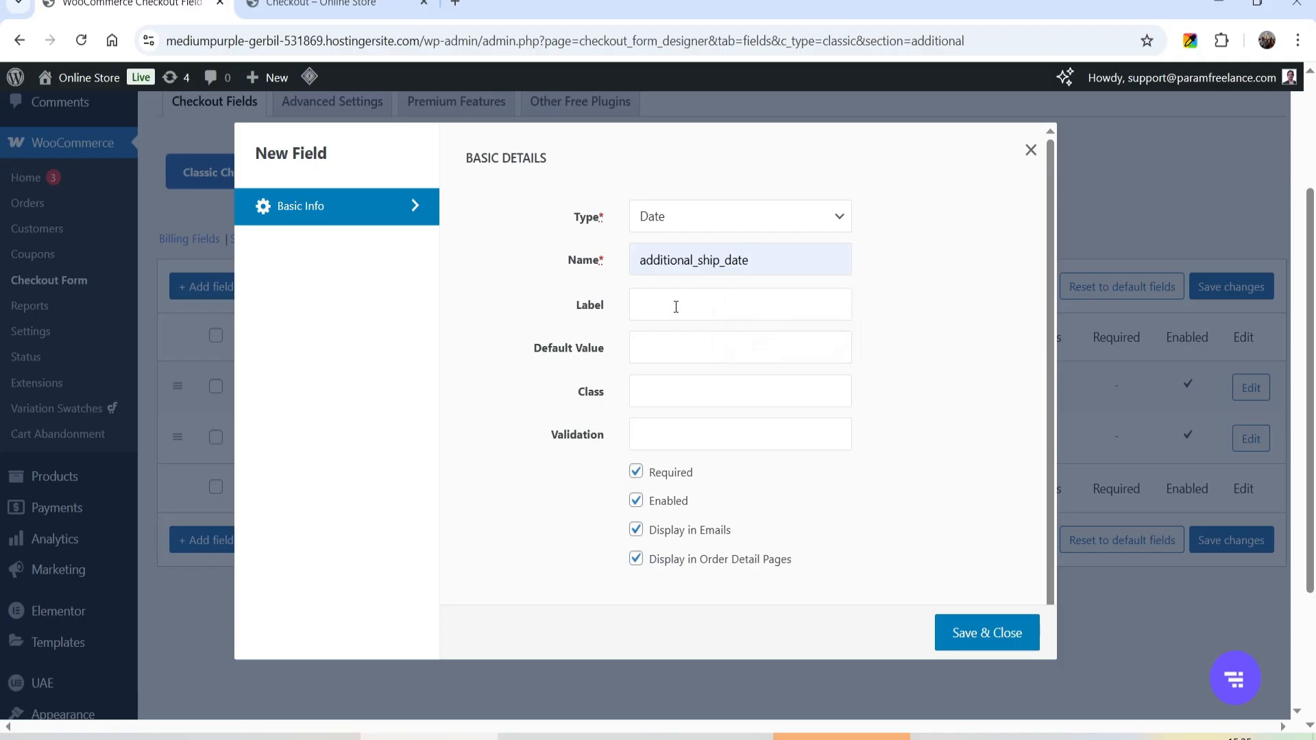
- Label the date field "Preferred shipping date" and save the field
click(676, 307)
text(Pre)
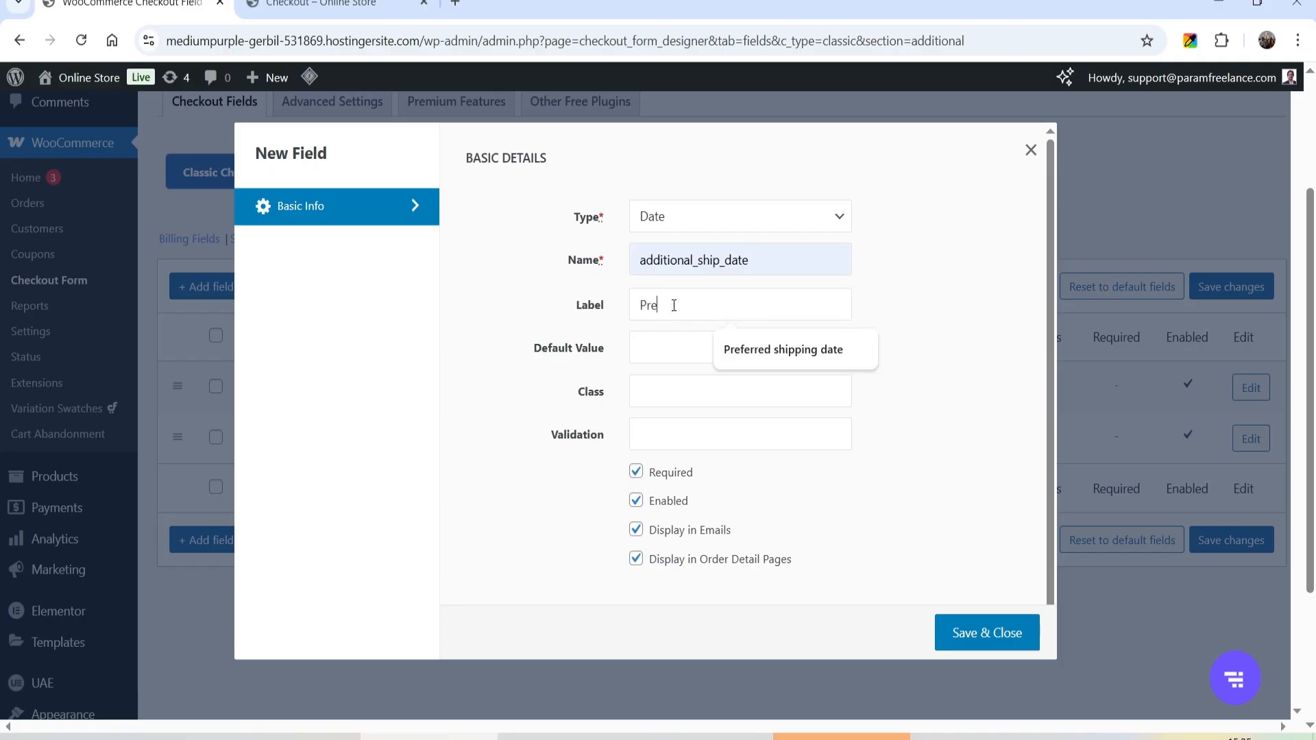
key(Down)
click(749, 360)
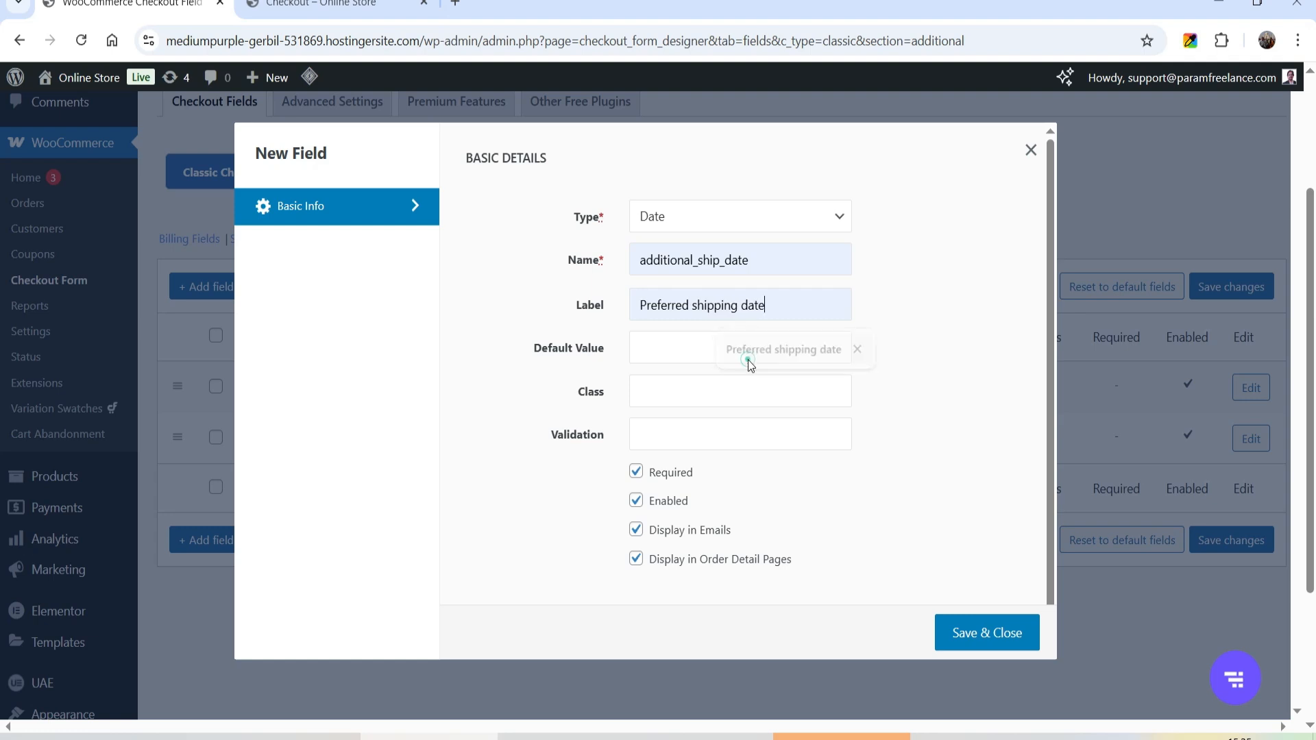
click(985, 631)
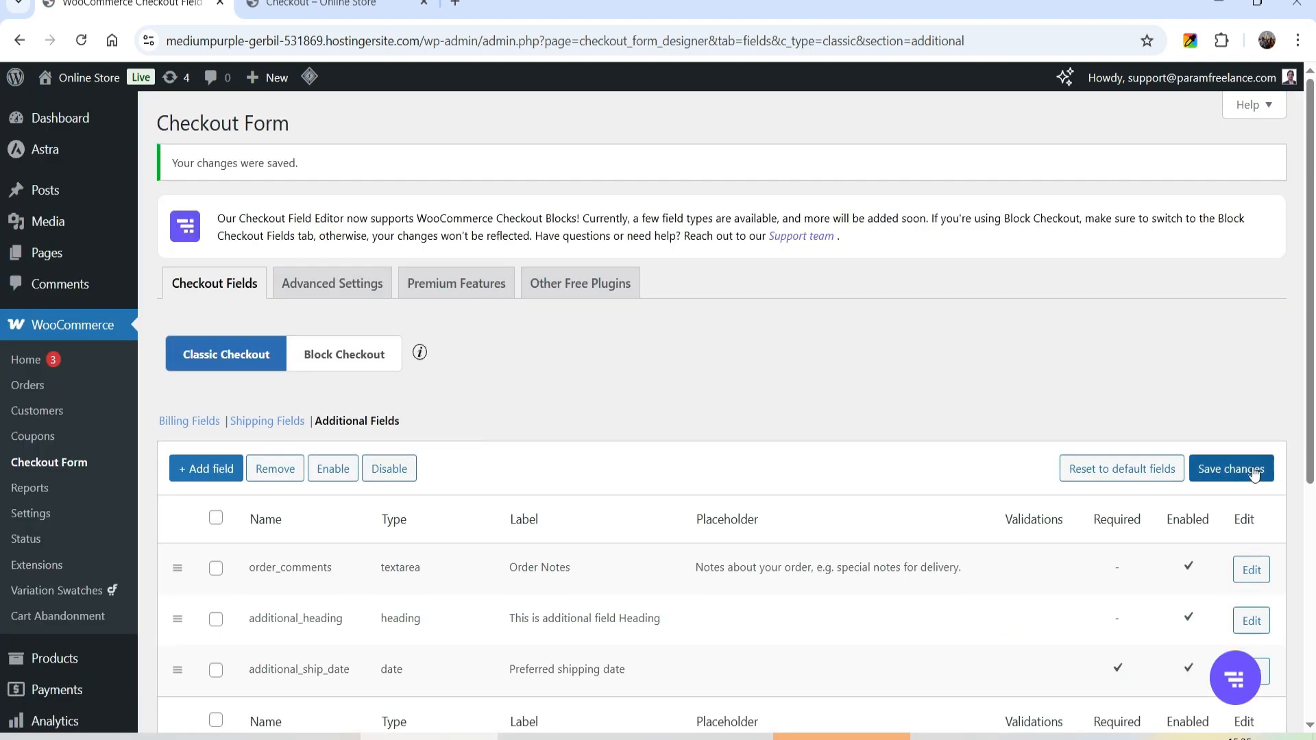
- Save the additional fields changes and reload the checkout page to check the new date field
click(1253, 474)
click(349, 5)
scroll(445, 225, down, 6)
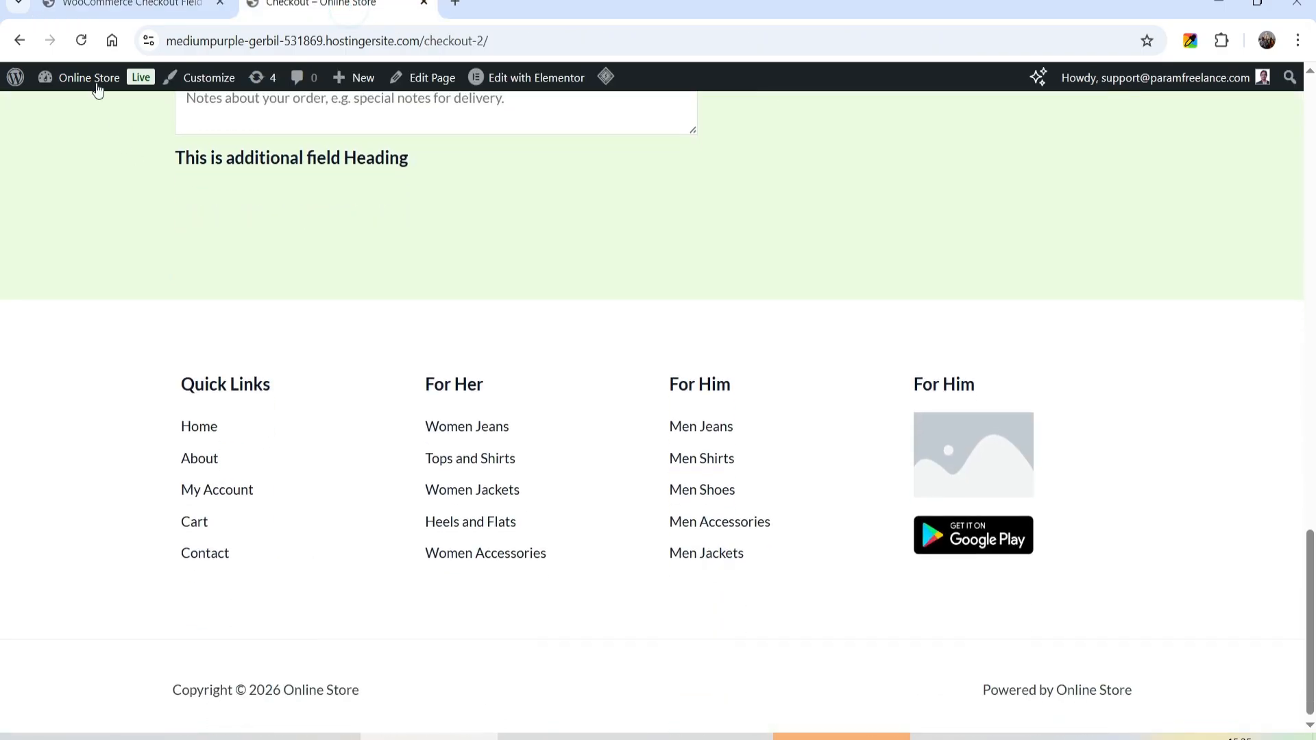
click(80, 40)
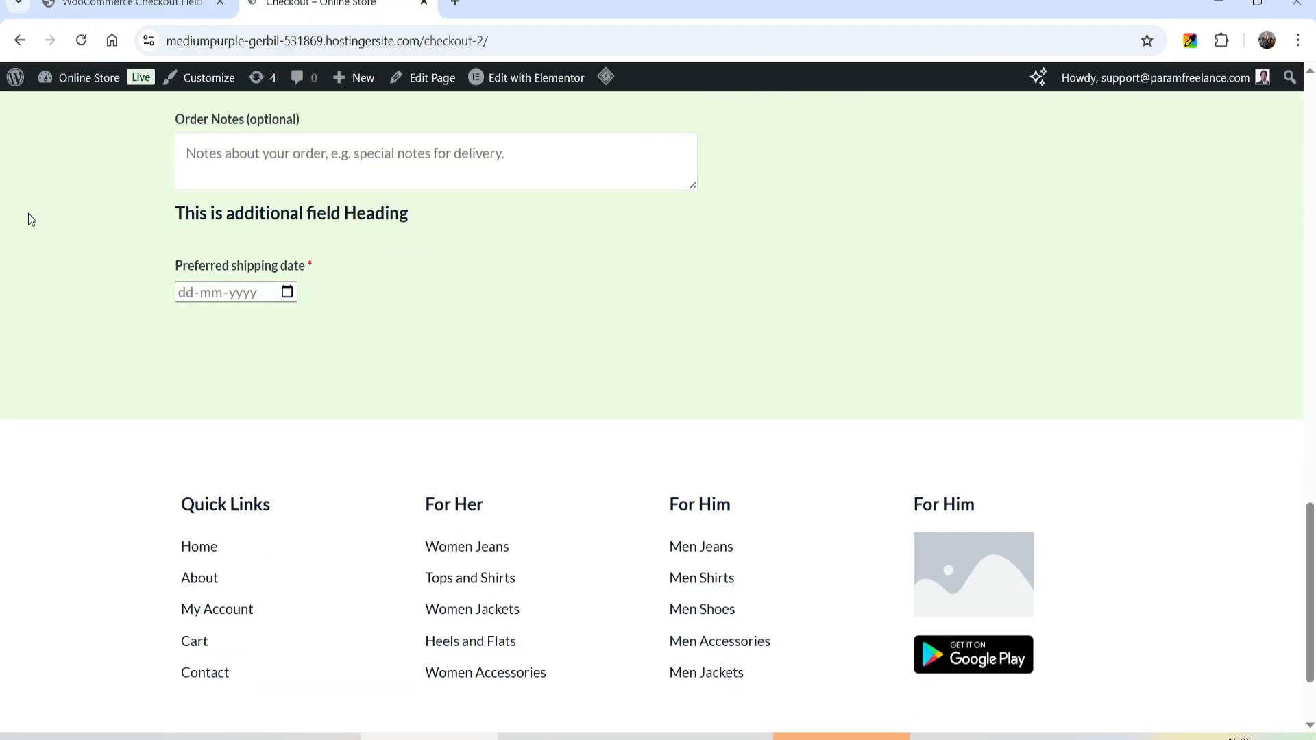
- Test the calendar picker of the Preferred shipping date field on the checkout page without choosing a date
scroll(28, 212, down, 1)
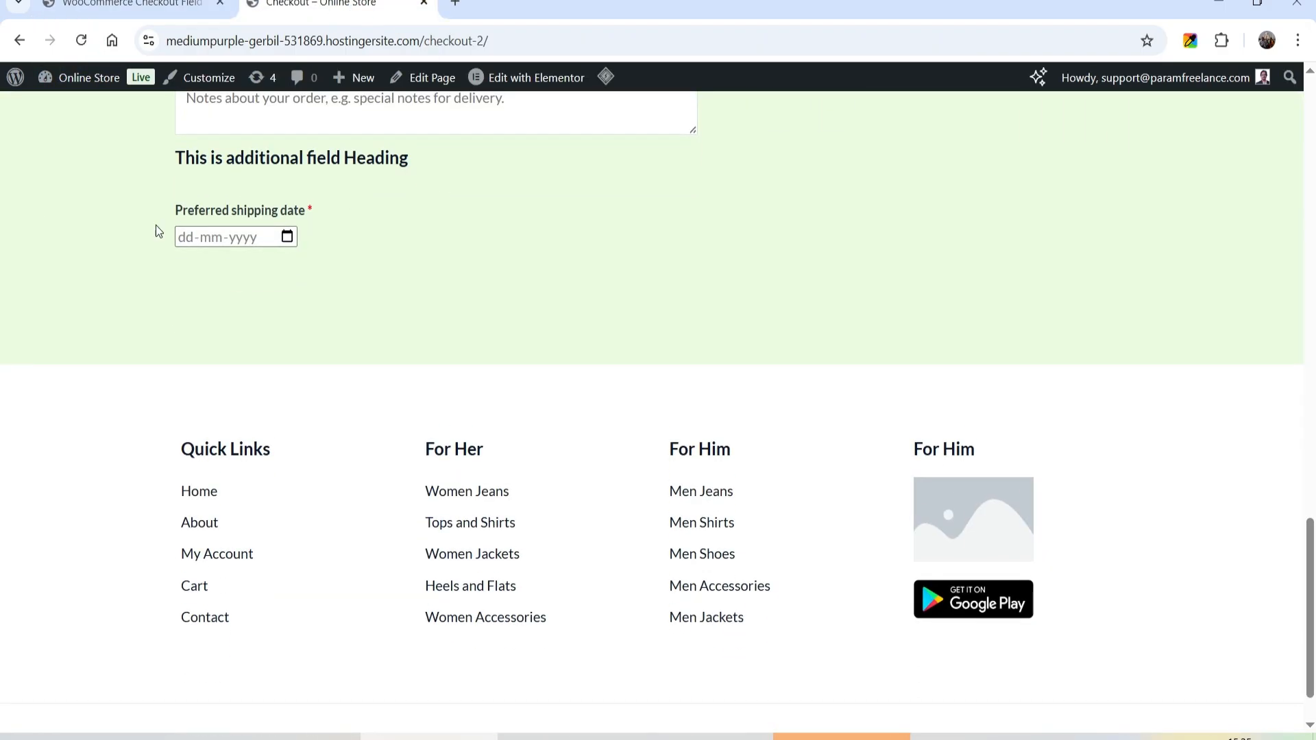
click(287, 236)
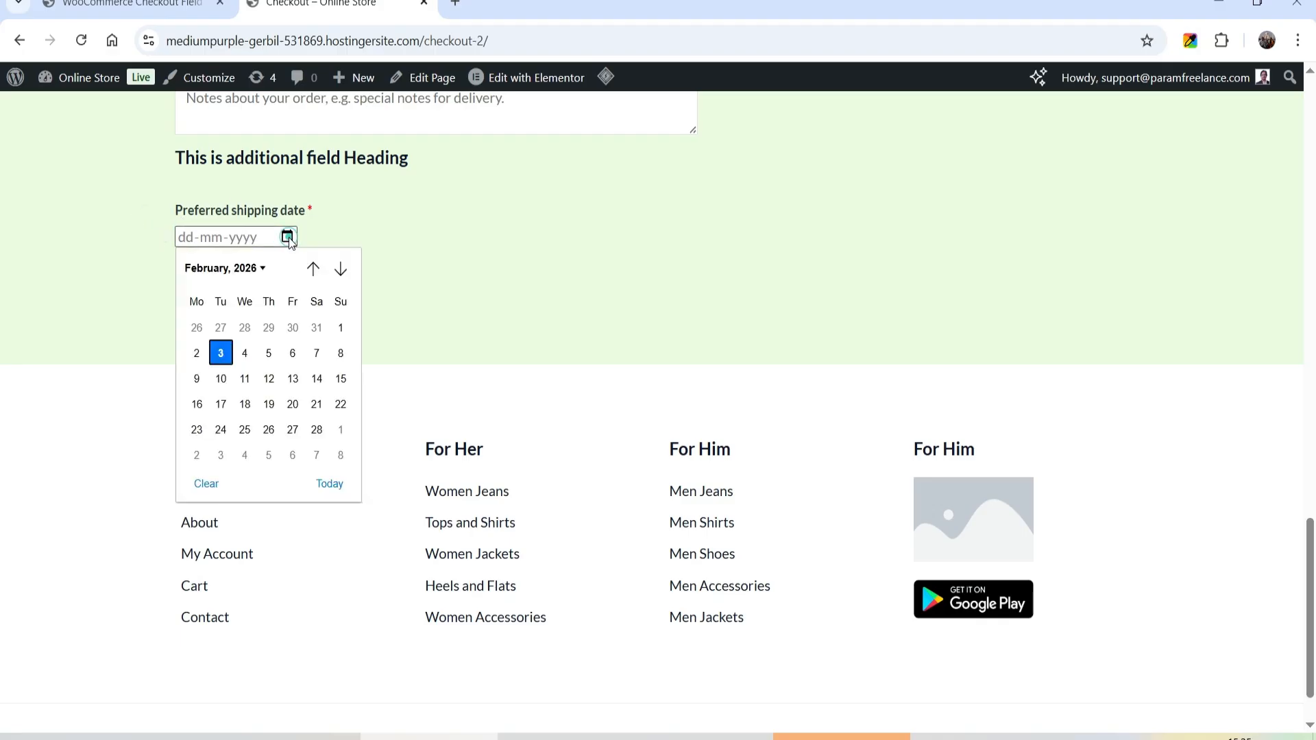
click(206, 240)
click(234, 235)
scroll(240, 445, up, 1)
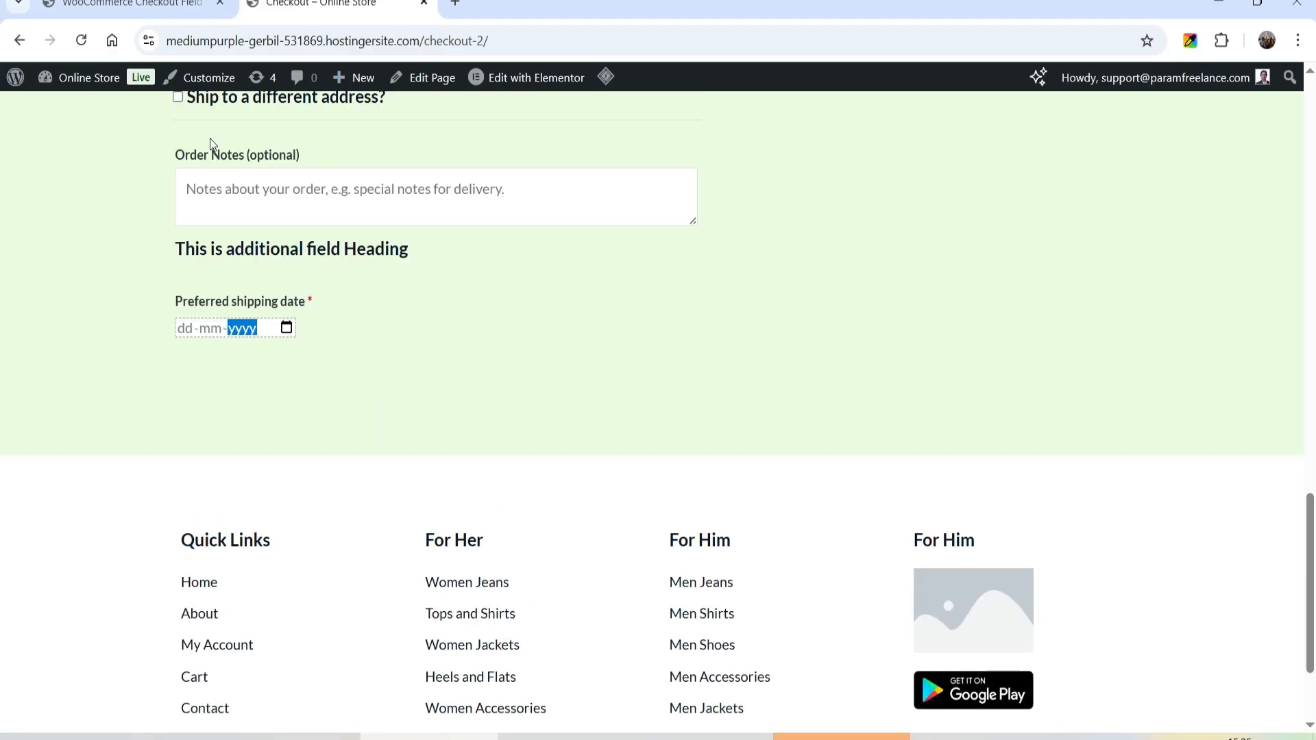
- Back in the checkout form editor, start a new Time field named shipping_time in the shipping fields
key(ctrl+shift+Tab)
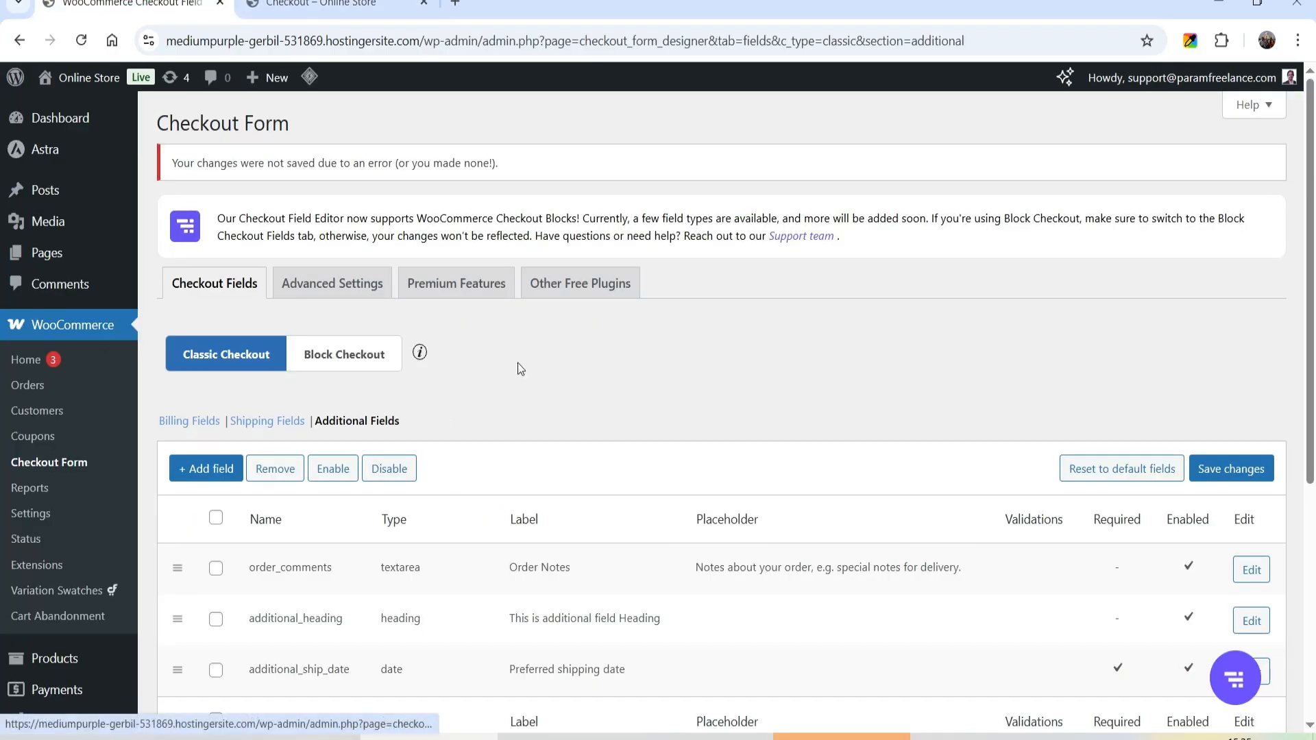
scroll(521, 367, down, 2)
click(274, 237)
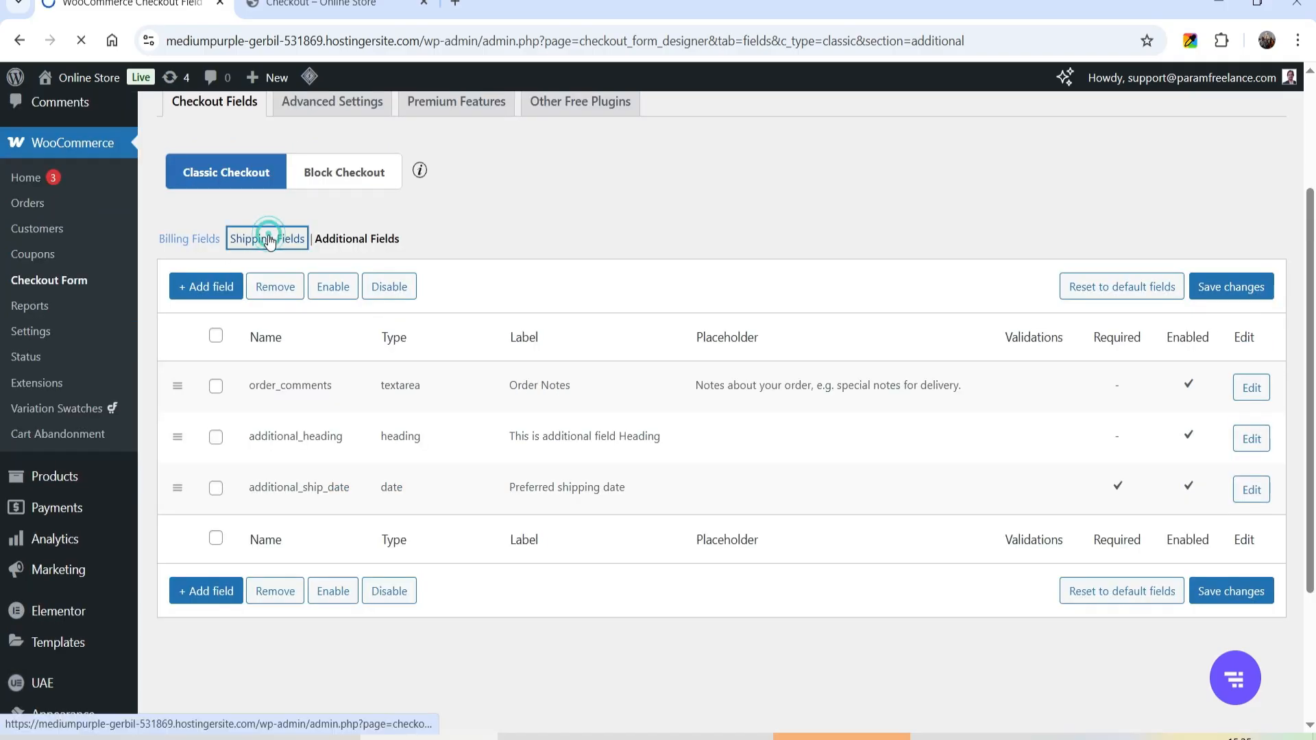
scroll(446, 349, down, 5)
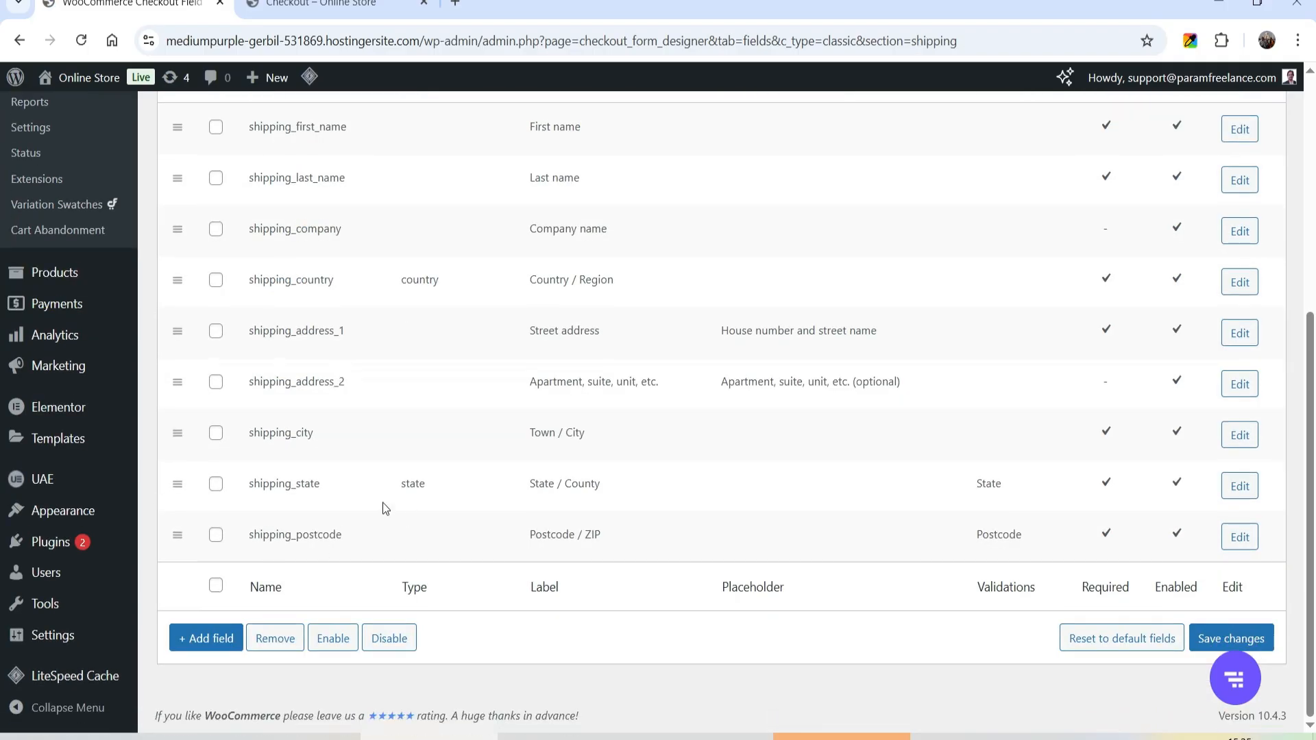
click(220, 638)
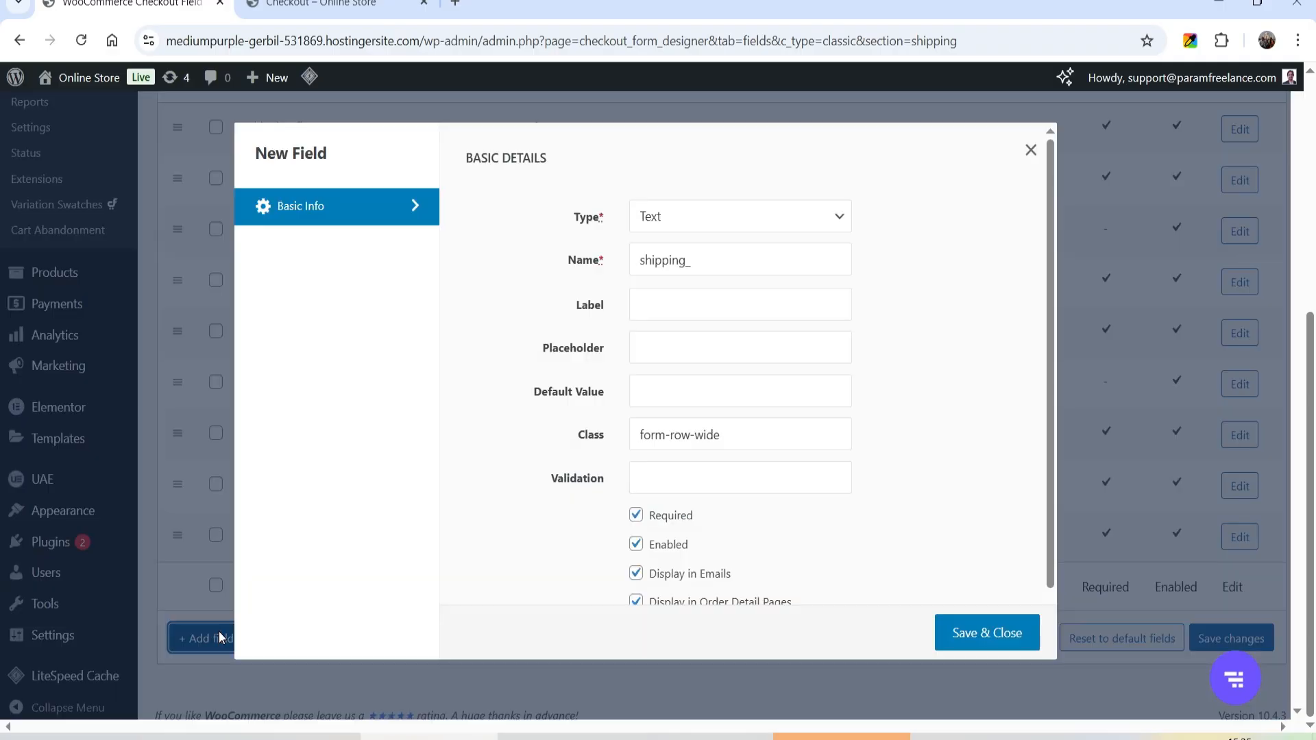
click(712, 227)
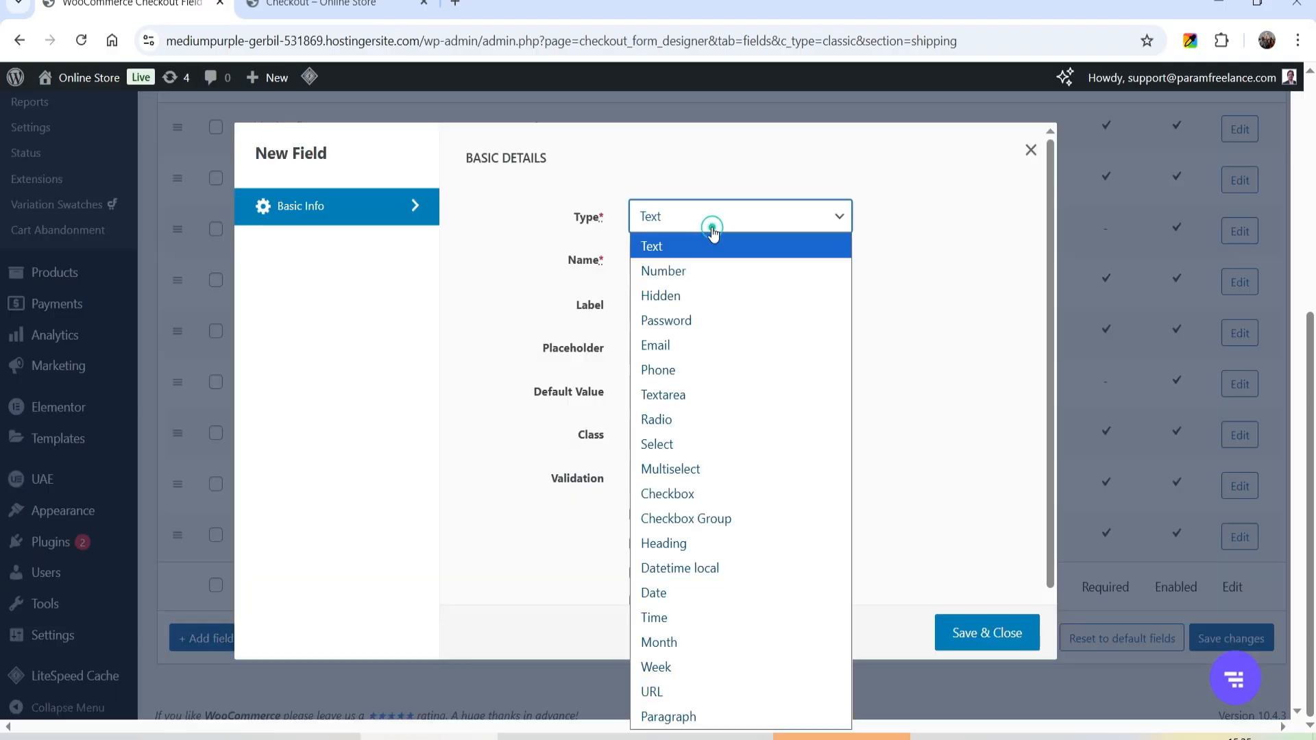
click(747, 617)
click(726, 267)
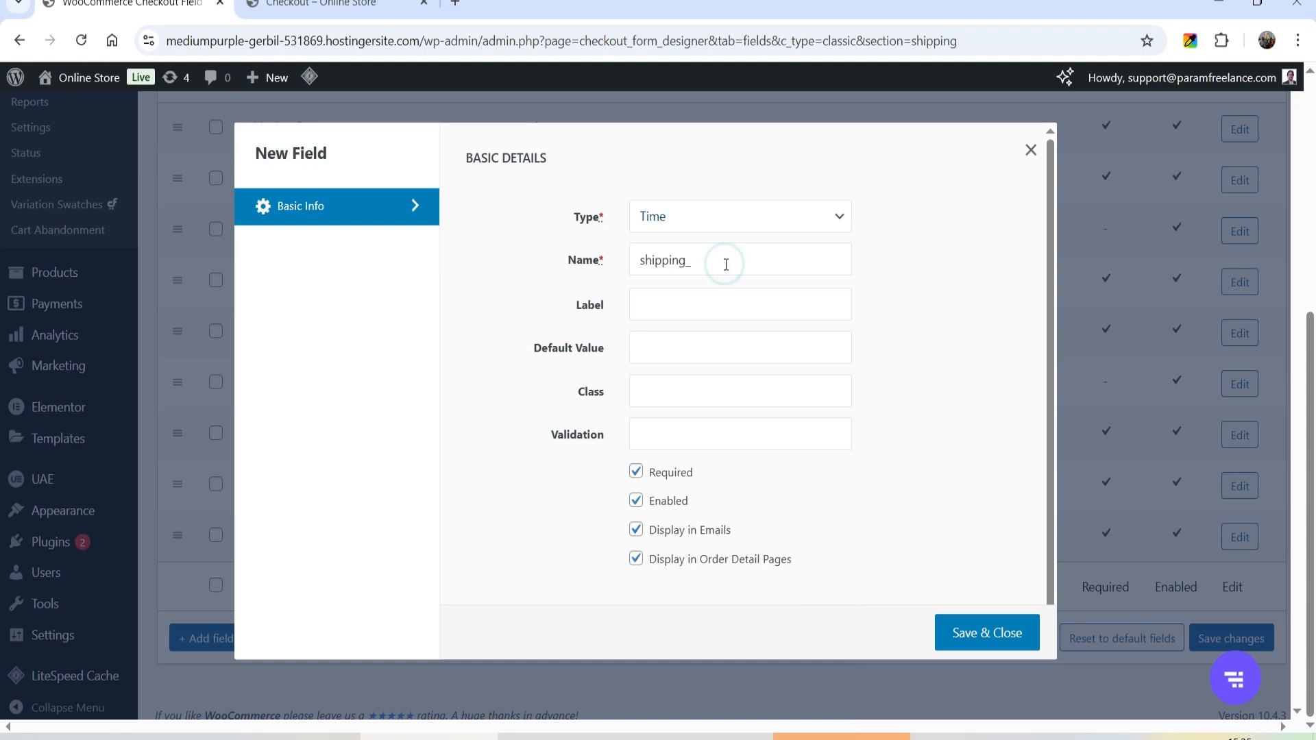
text(time)
- Label the time field "Preferred time", save the field and save the shipping fields changes
click(680, 296)
text(Preferred time)
click(1014, 645)
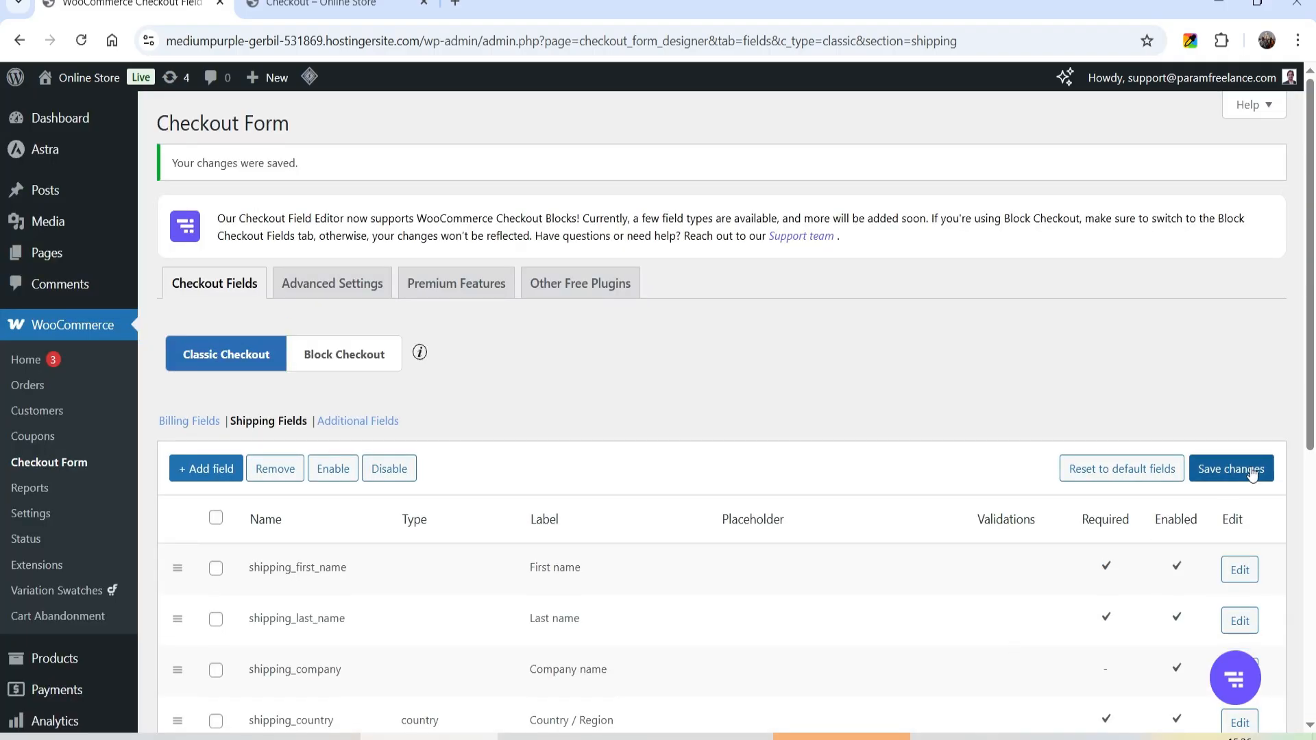
click(1233, 468)
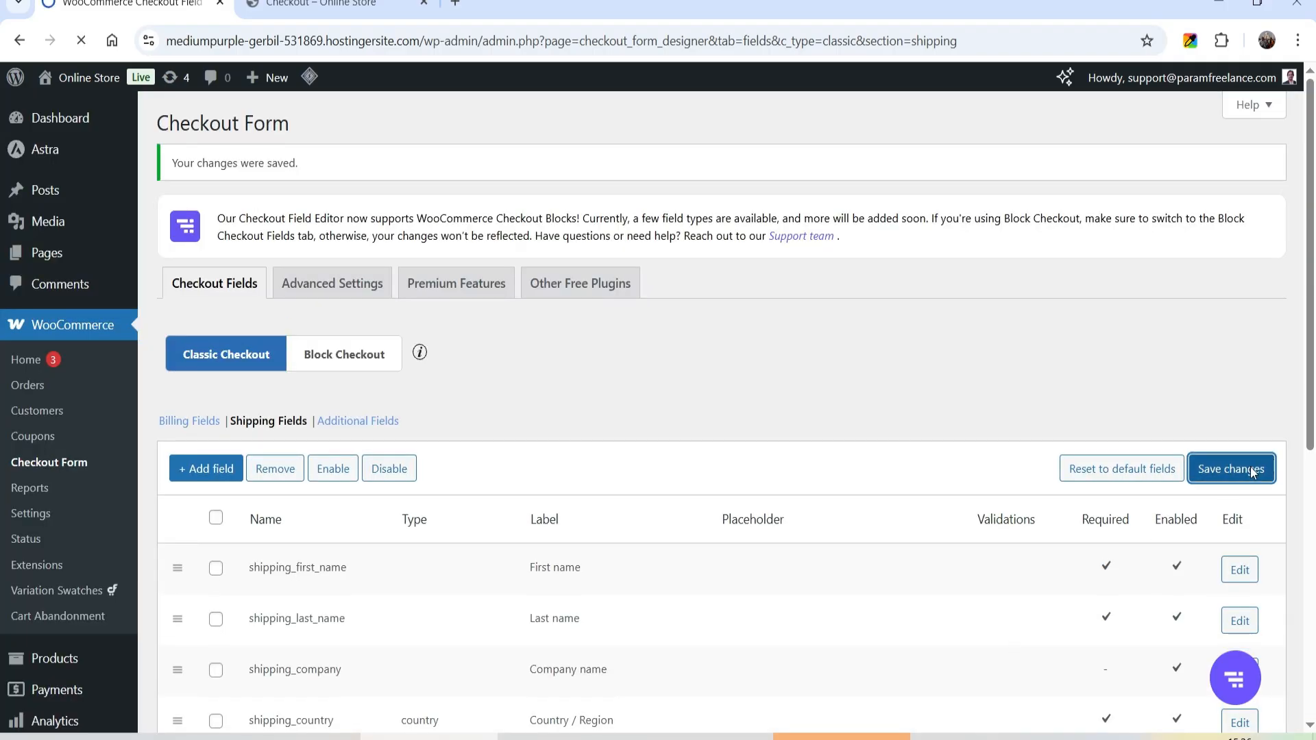
- Reload the checkout page and enable shipping to a different address to check the new Preferred time field
click(316, 4)
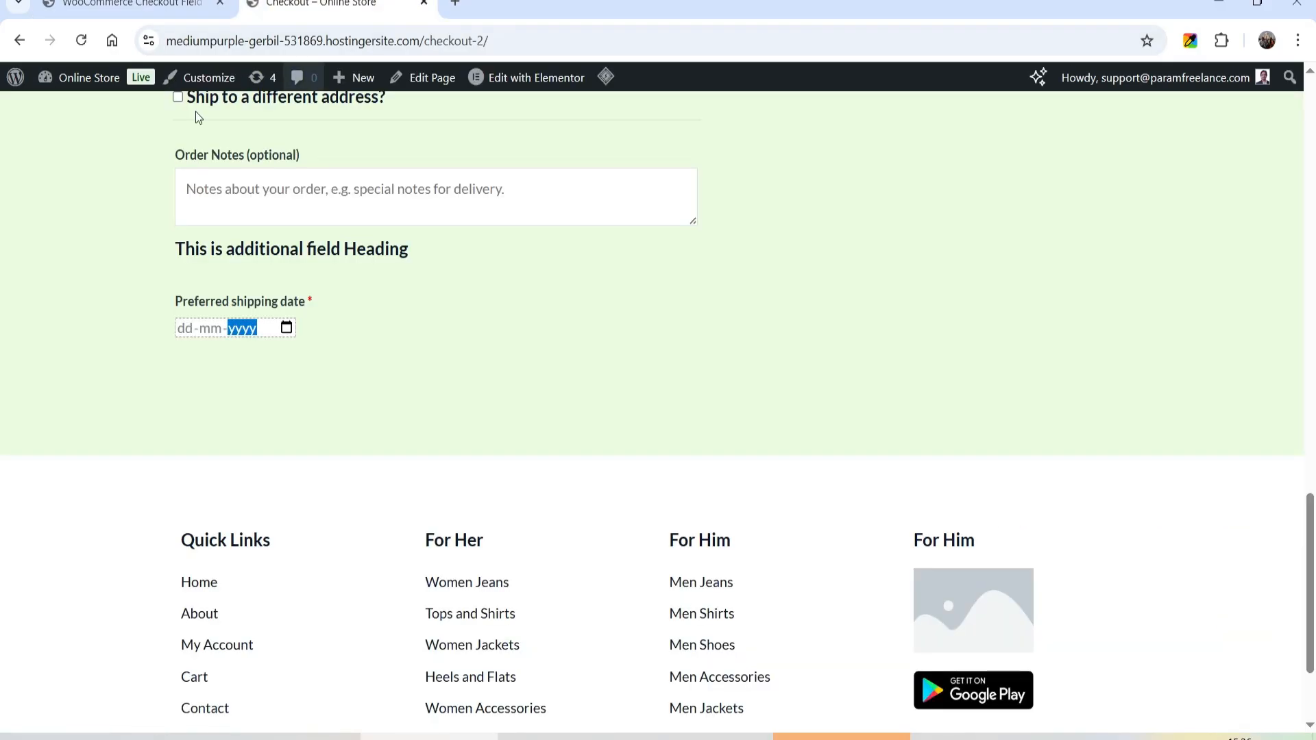
click(83, 39)
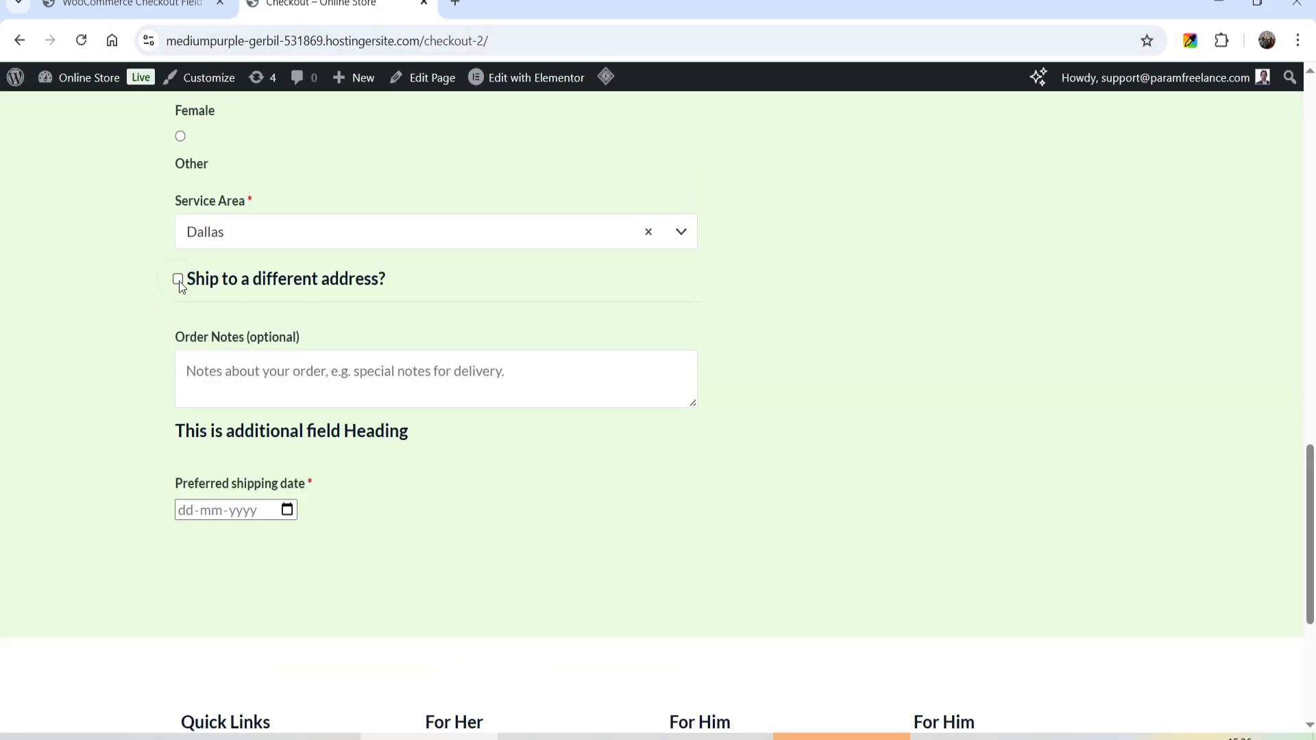
click(179, 281)
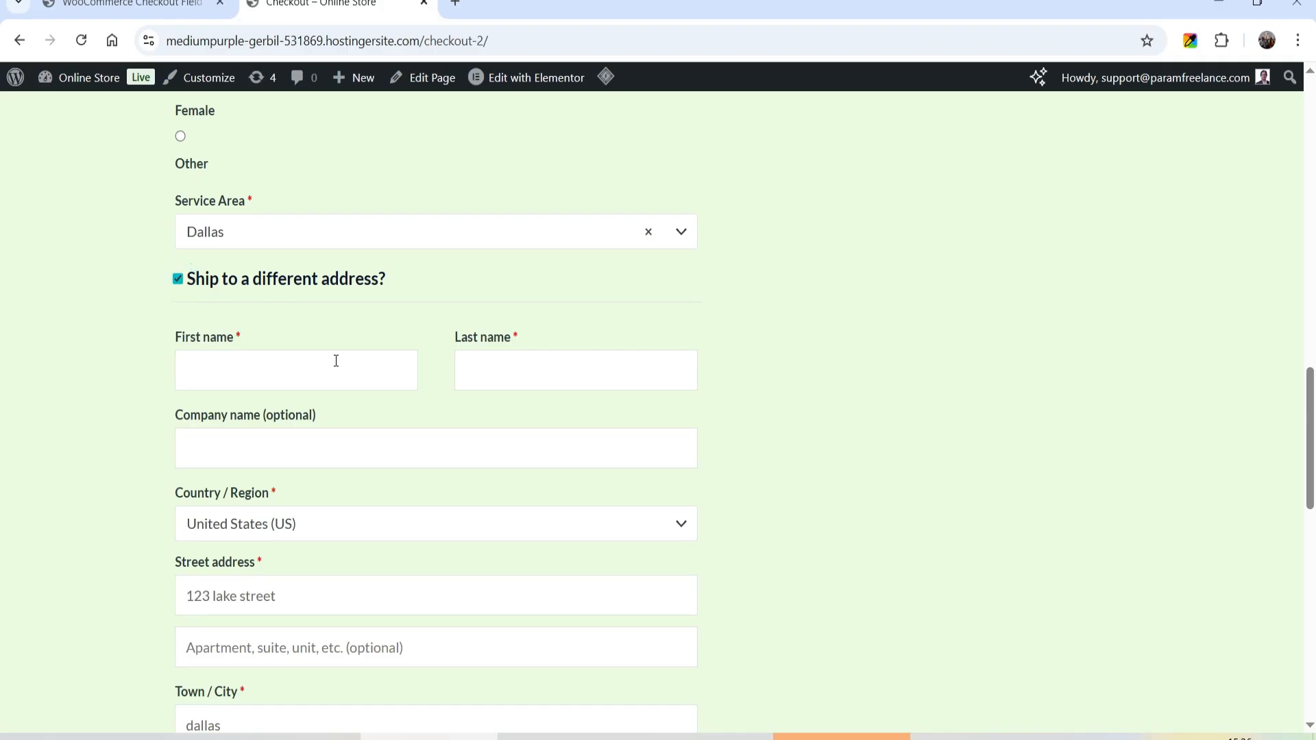
scroll(462, 357, down, 9)
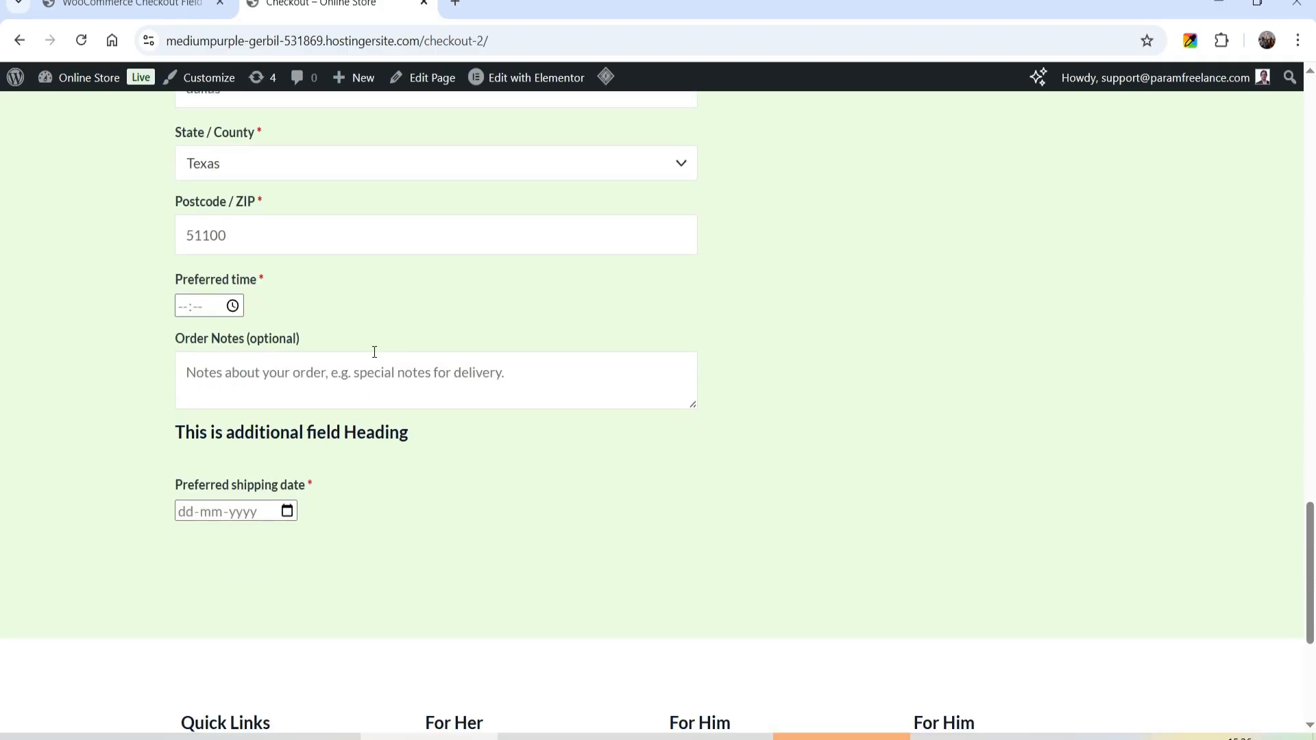
- Set the Preferred time to 16:30 and look over the fields of the checkout form
click(183, 312)
click(248, 366)
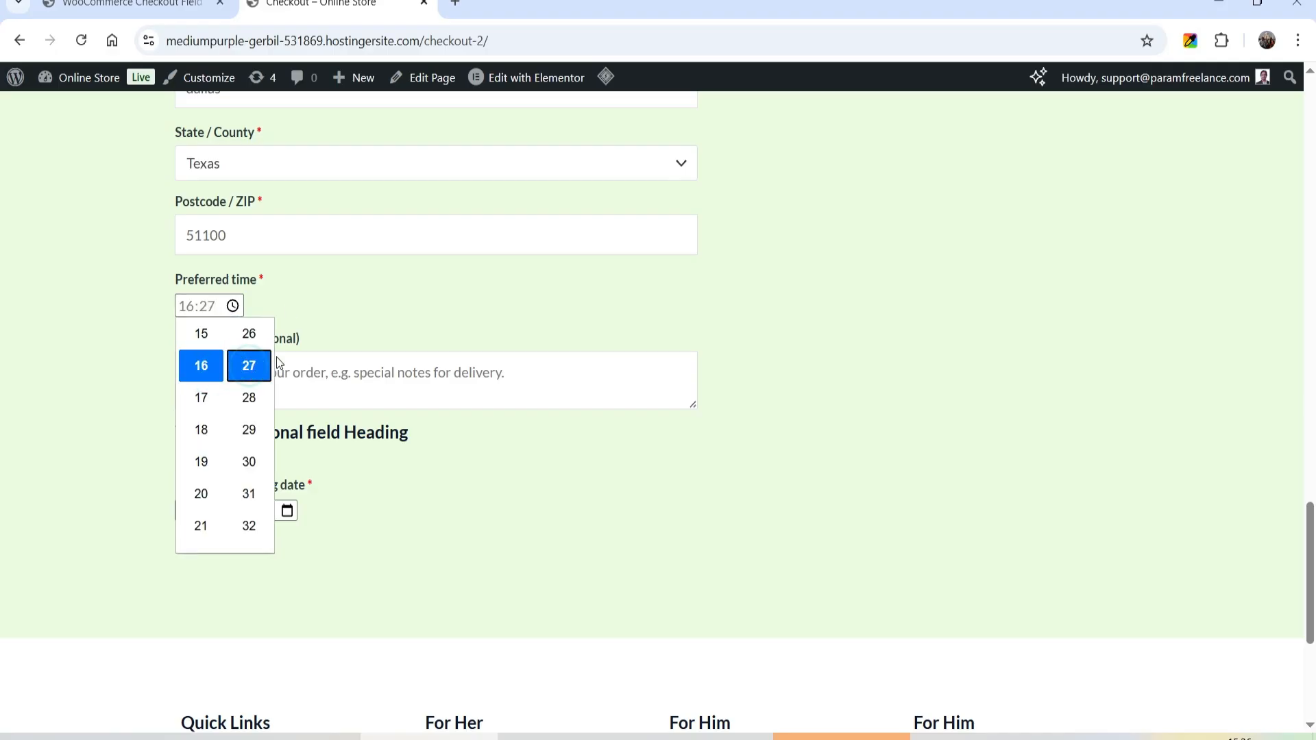
click(248, 397)
click(248, 462)
click(53, 367)
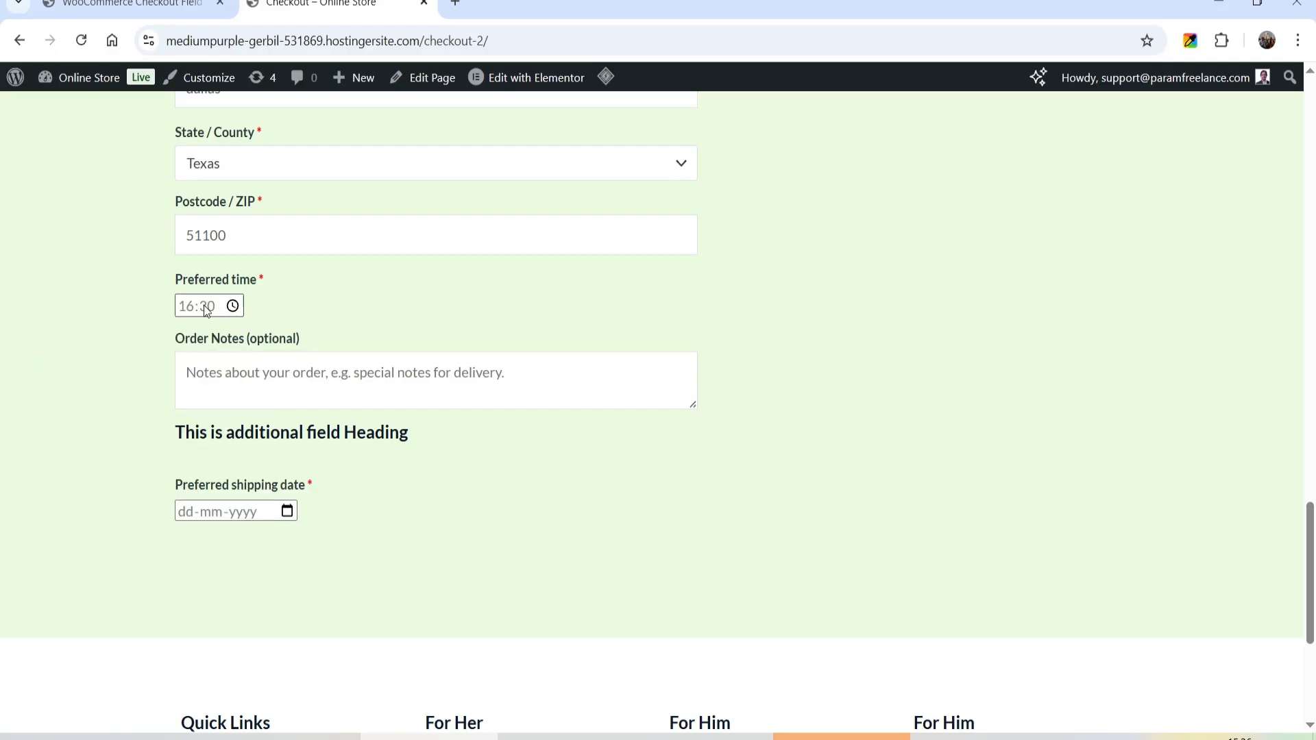
scroll(506, 352, up, 9)
scroll(330, 285, down, 1)
scroll(465, 315, up, 10)
scroll(284, 369, down, 18)
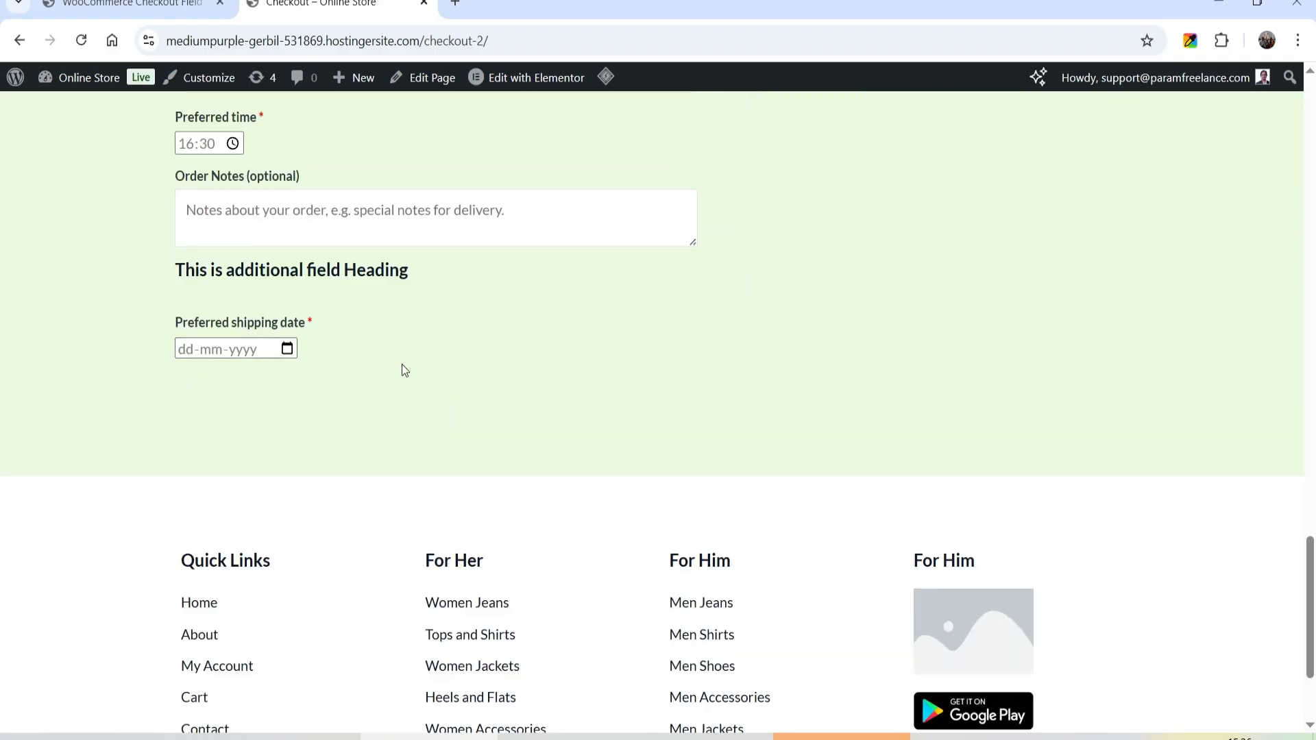
- Back in the checkout form editor, open the billing_whatsapp billing field for editing and set its validation to Phone
click(123, 5)
scroll(650, 396, down, 12)
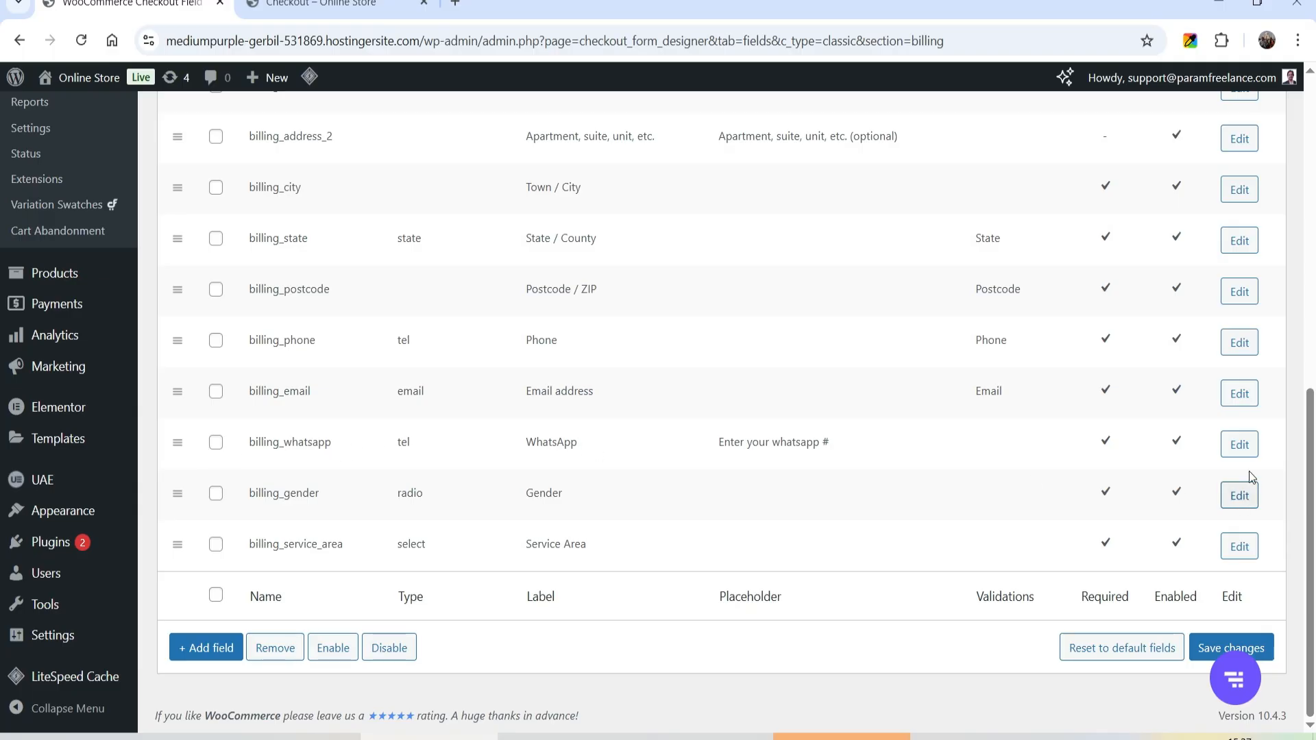
click(1243, 447)
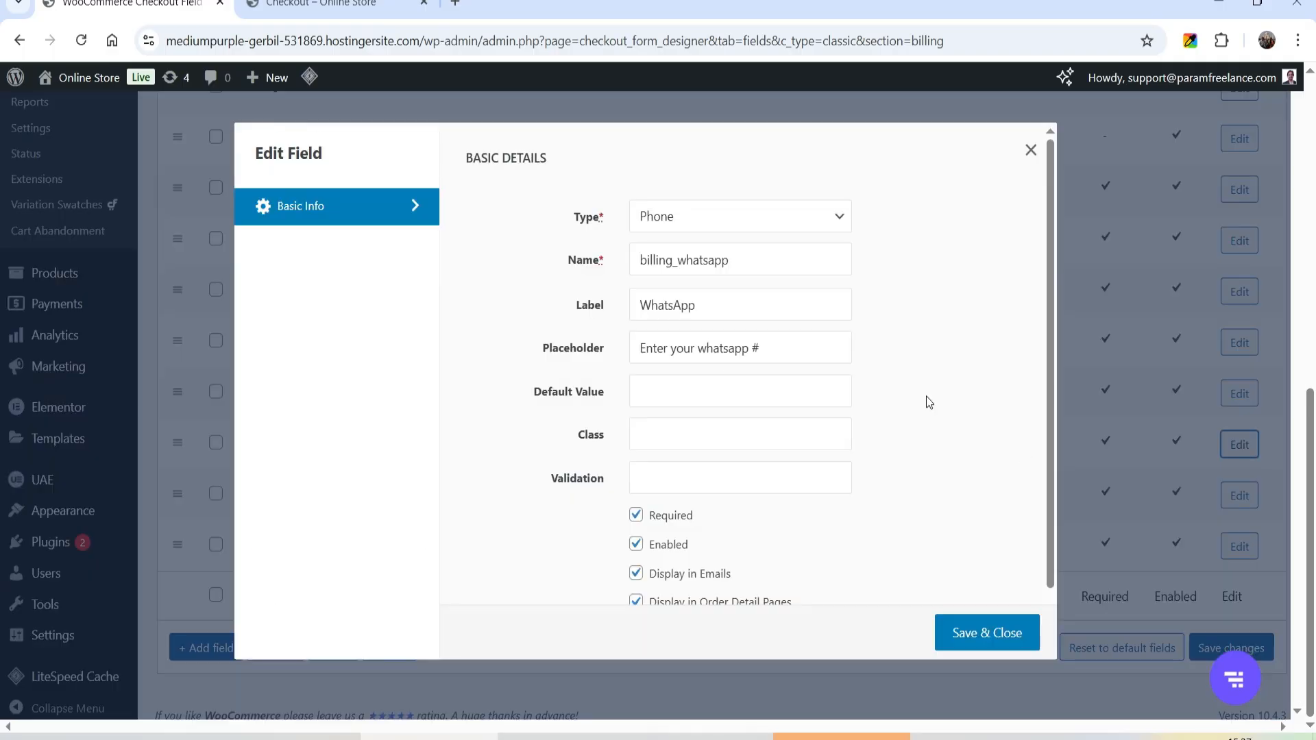
scroll(928, 399, down, 1)
click(696, 416)
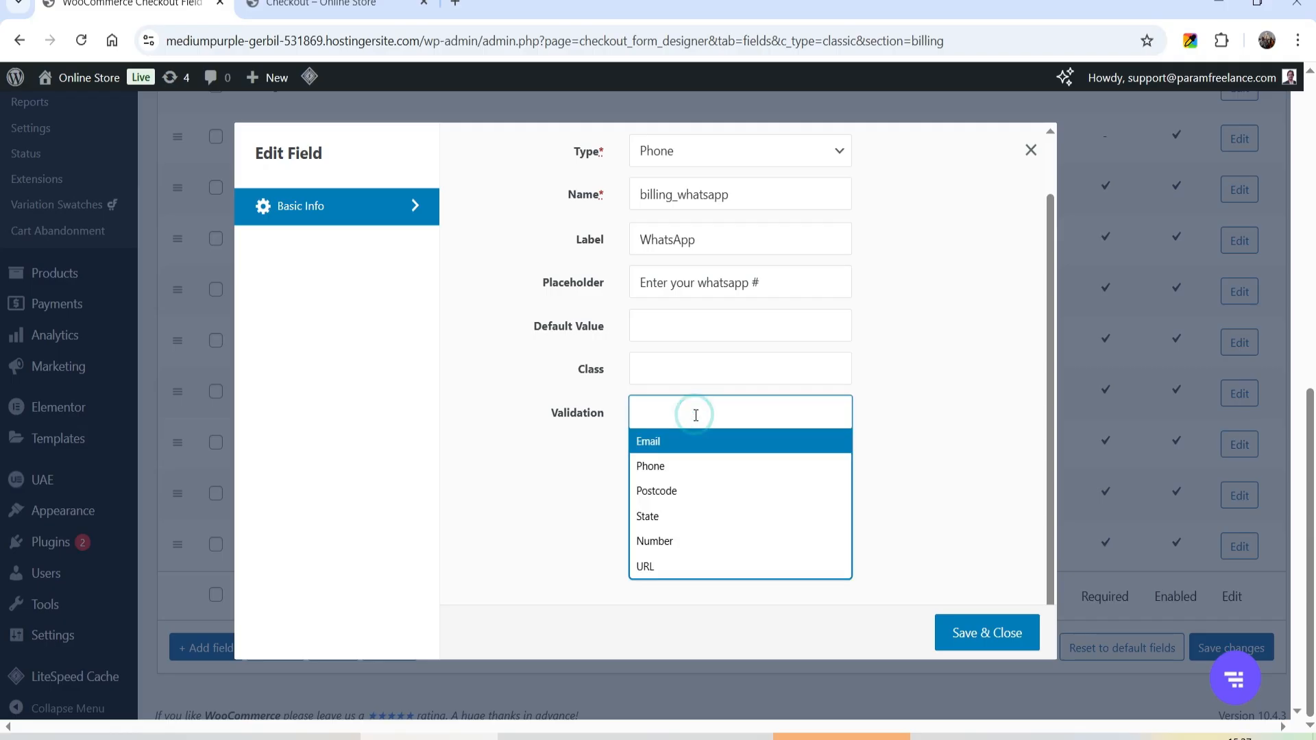
click(703, 470)
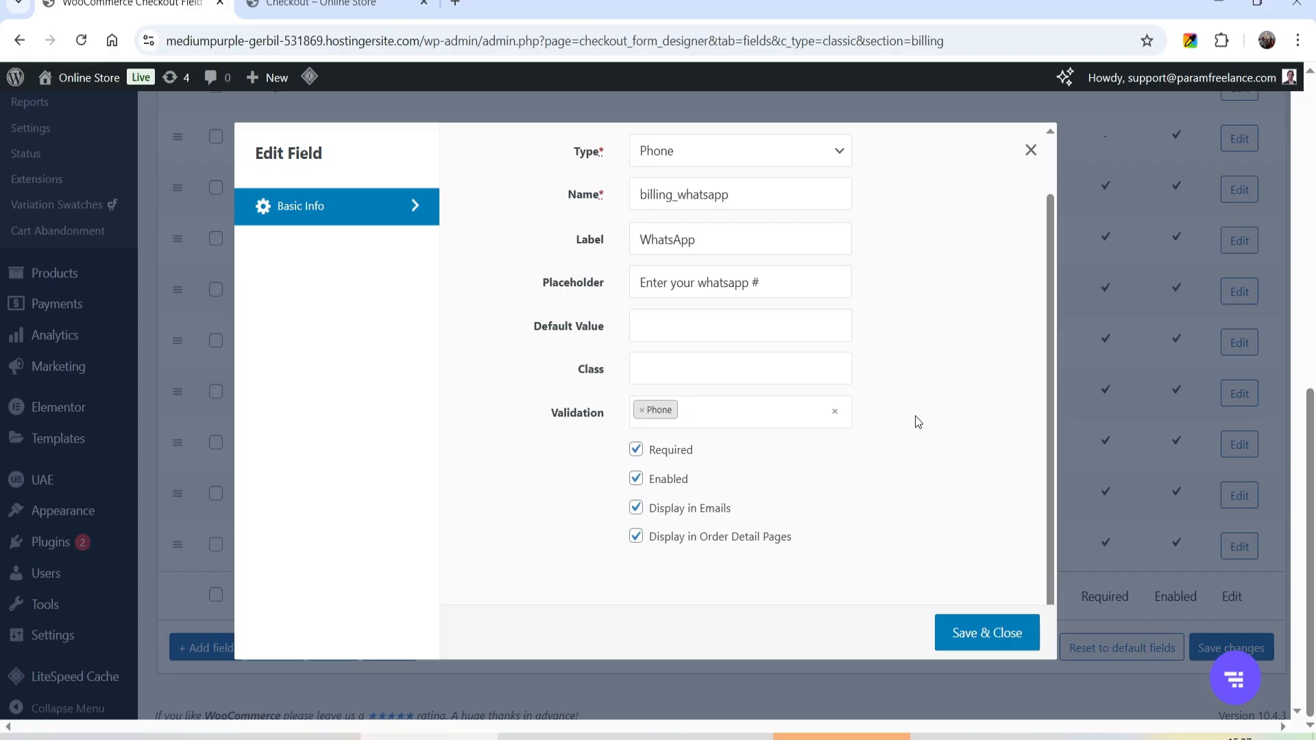
- Save the WhatsApp field and the billing fields changes, and check its validation in the field list
click(1005, 641)
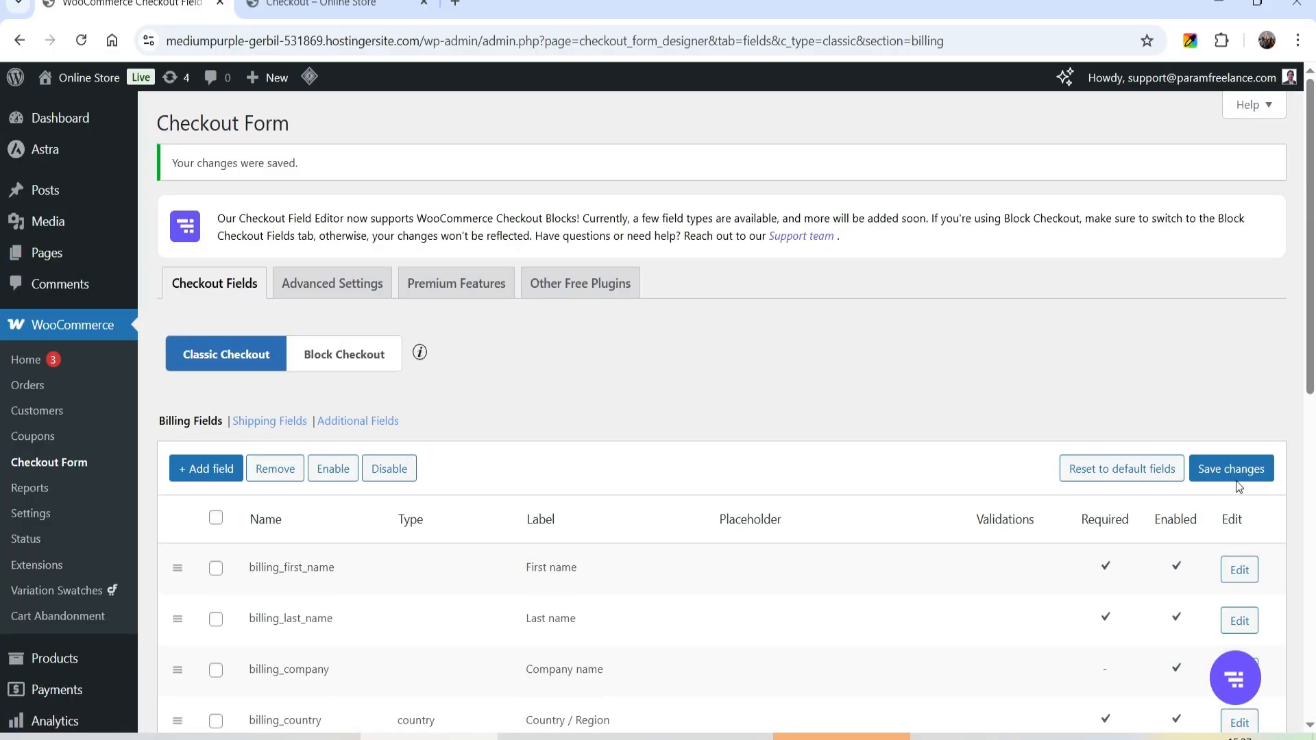
click(1240, 479)
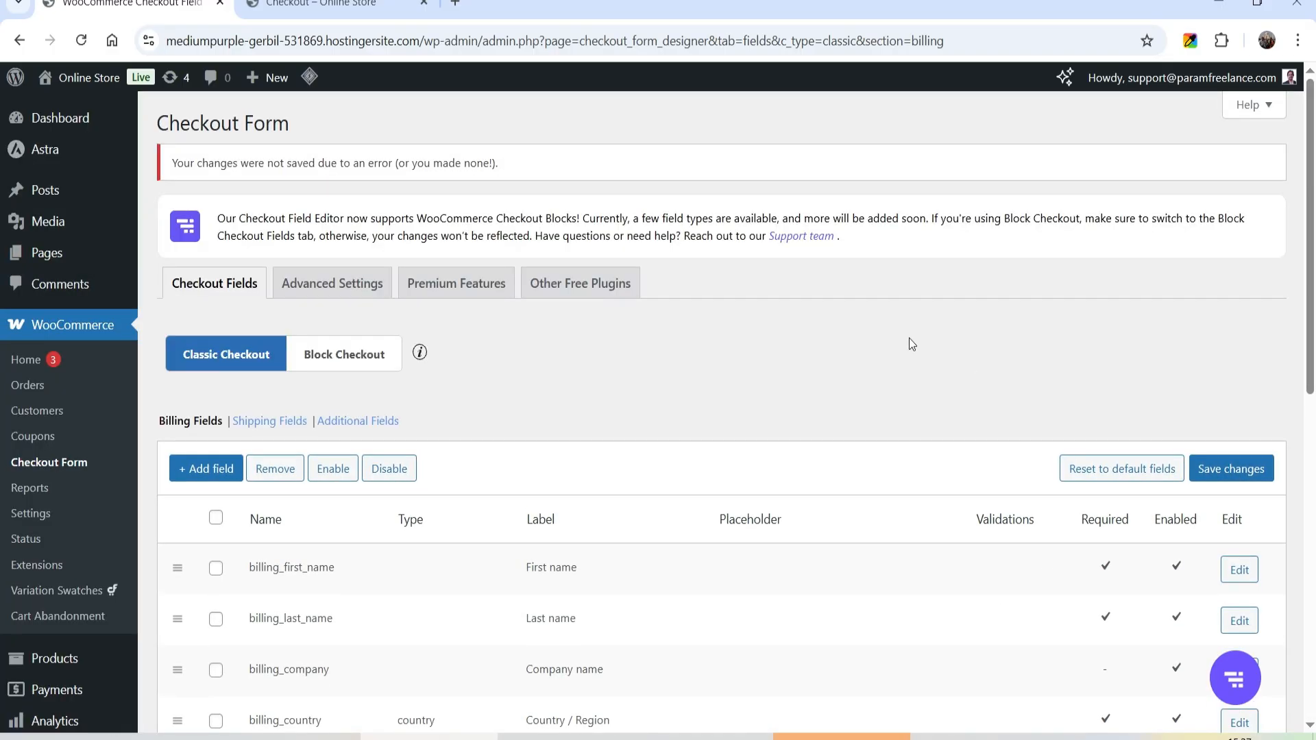
scroll(884, 343, down, 7)
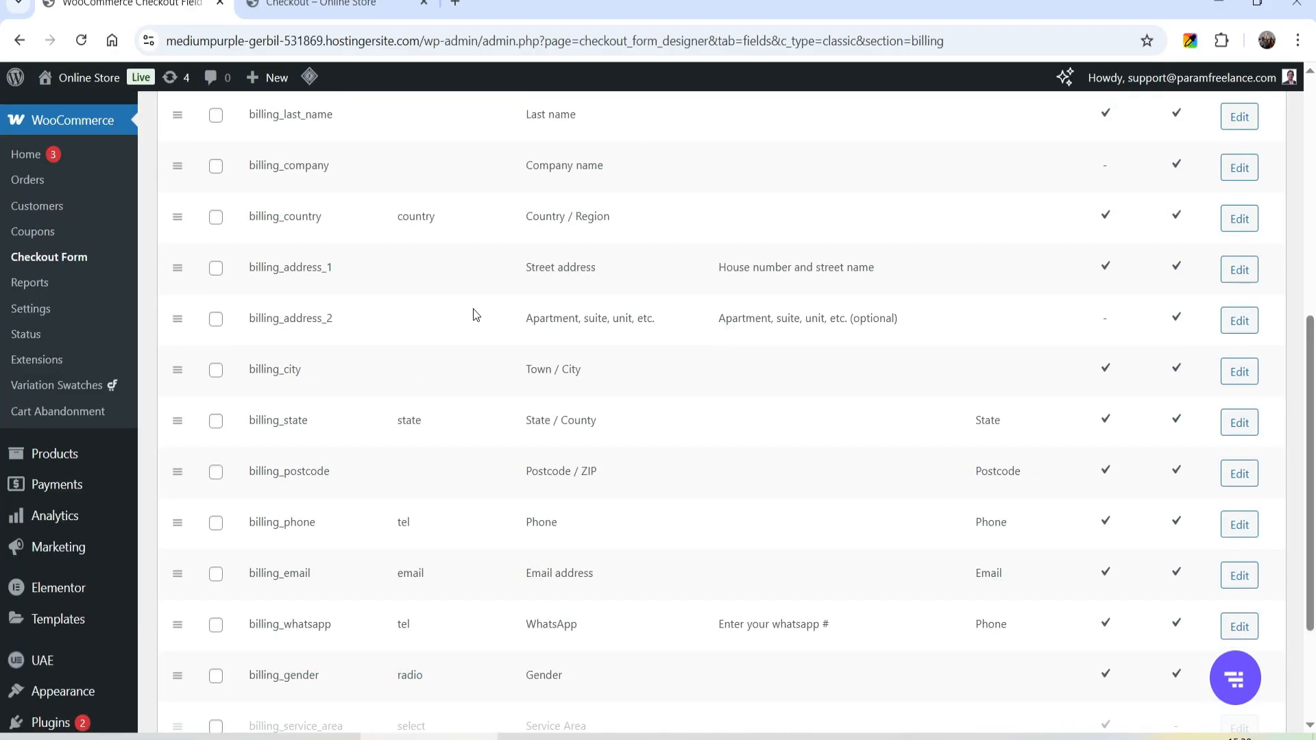